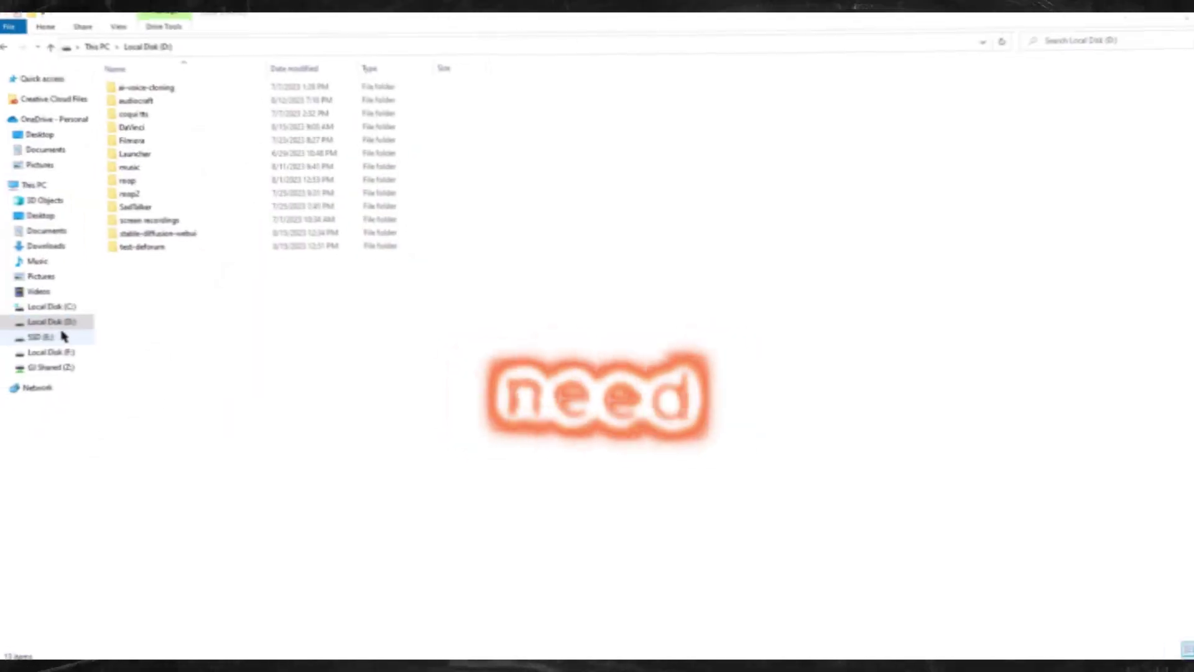
Go into the stable-diffusion-webui folder and then its modules folder.
double_click(155, 237)
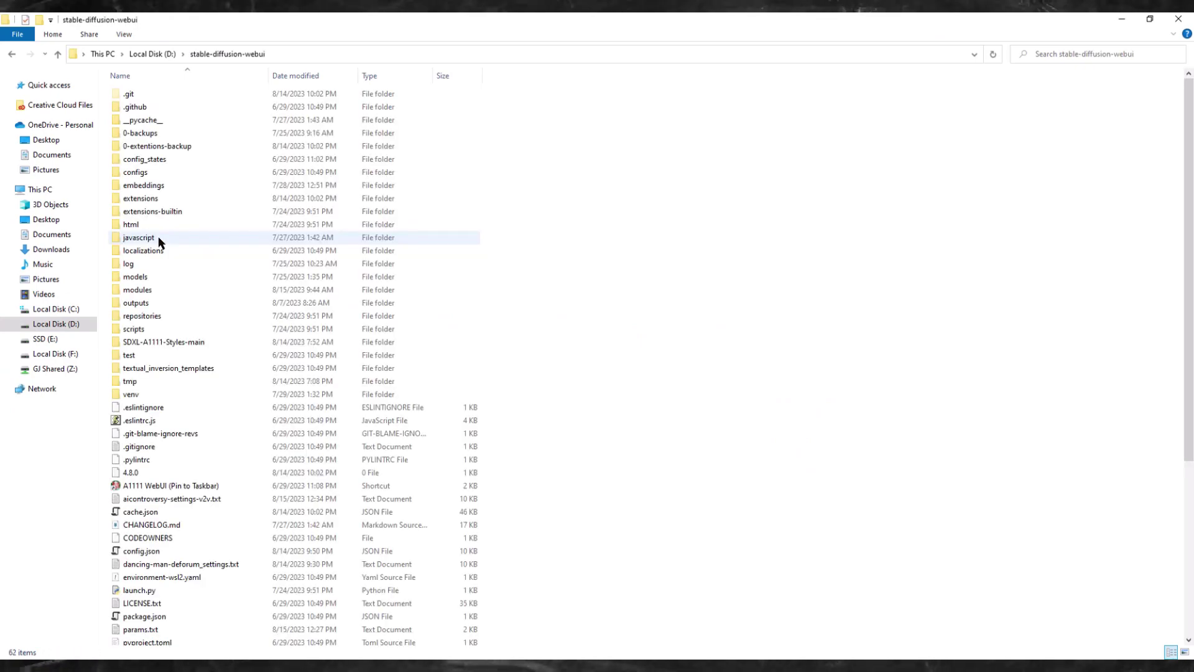
click(371, 56)
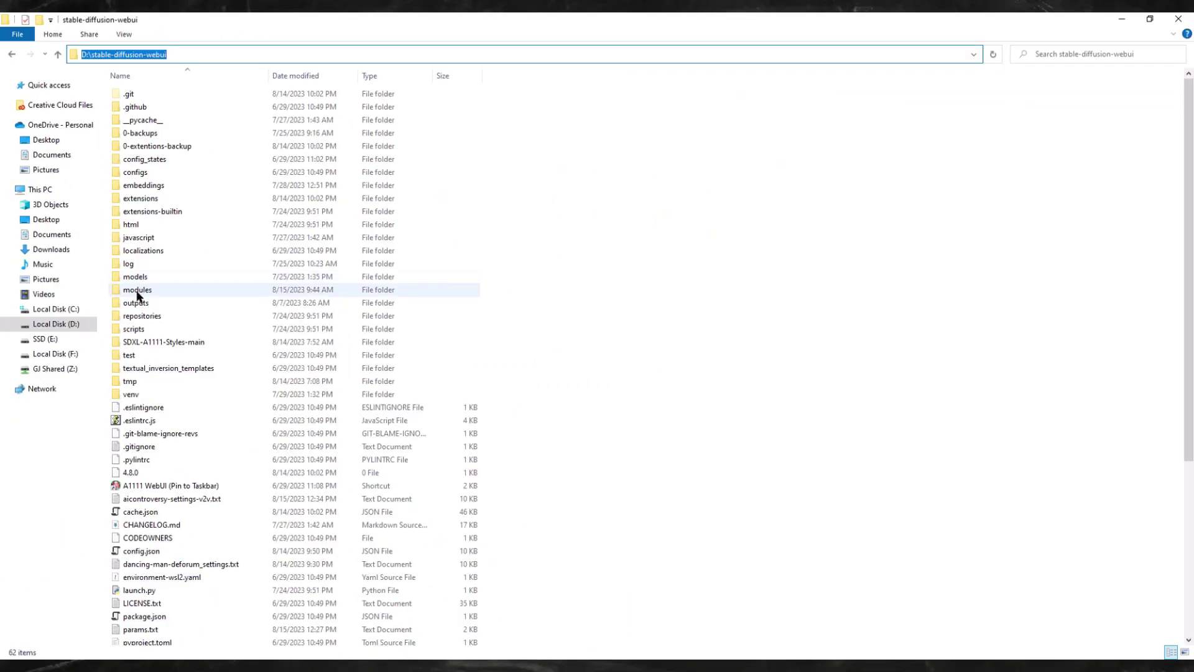
click(139, 302)
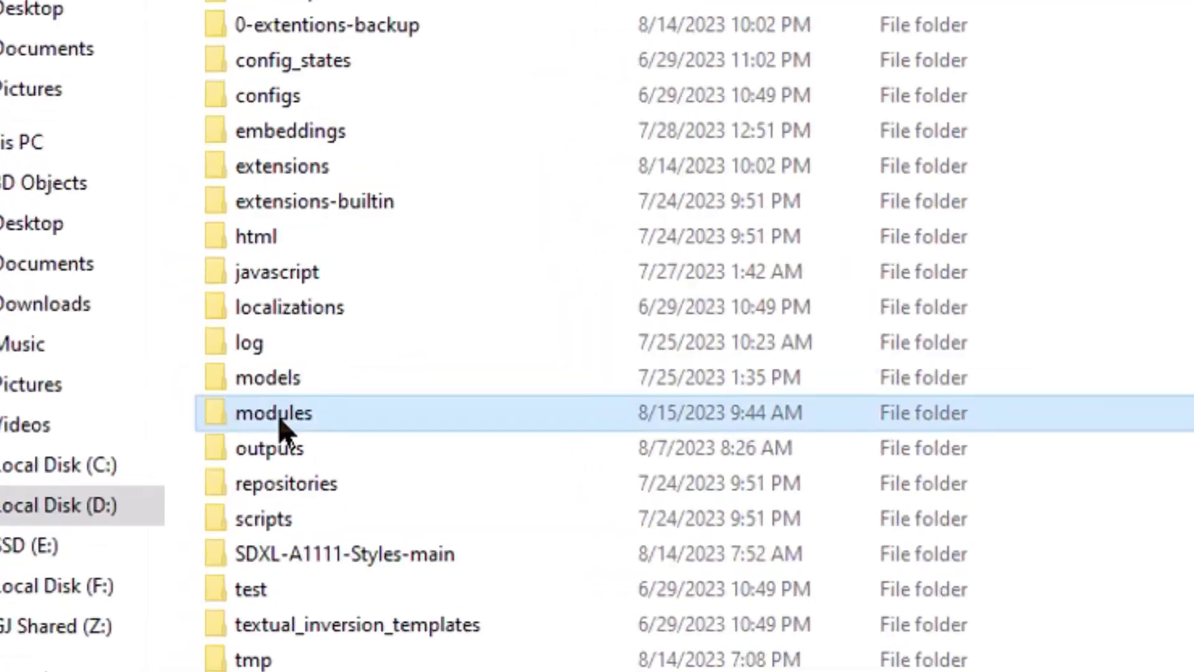
double_click(281, 430)
scroll(249, 436, down, 15)
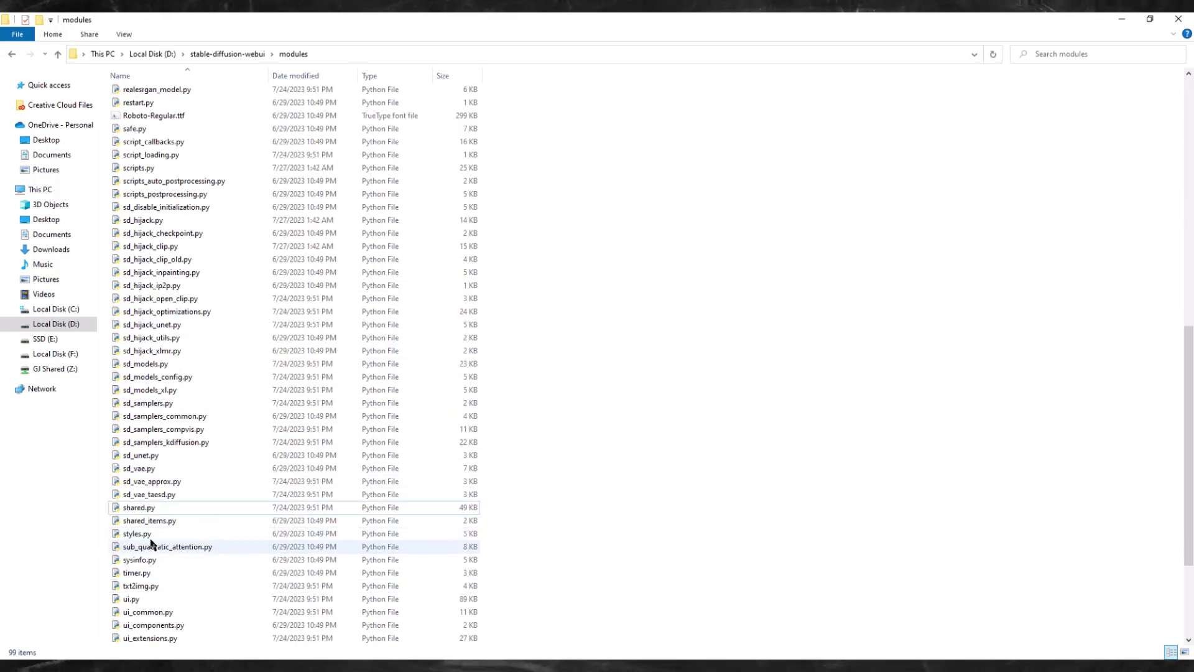
Duplicate shared.py and rename the copy to 'shared - backup.py'.
drag(140, 507, 597, 509)
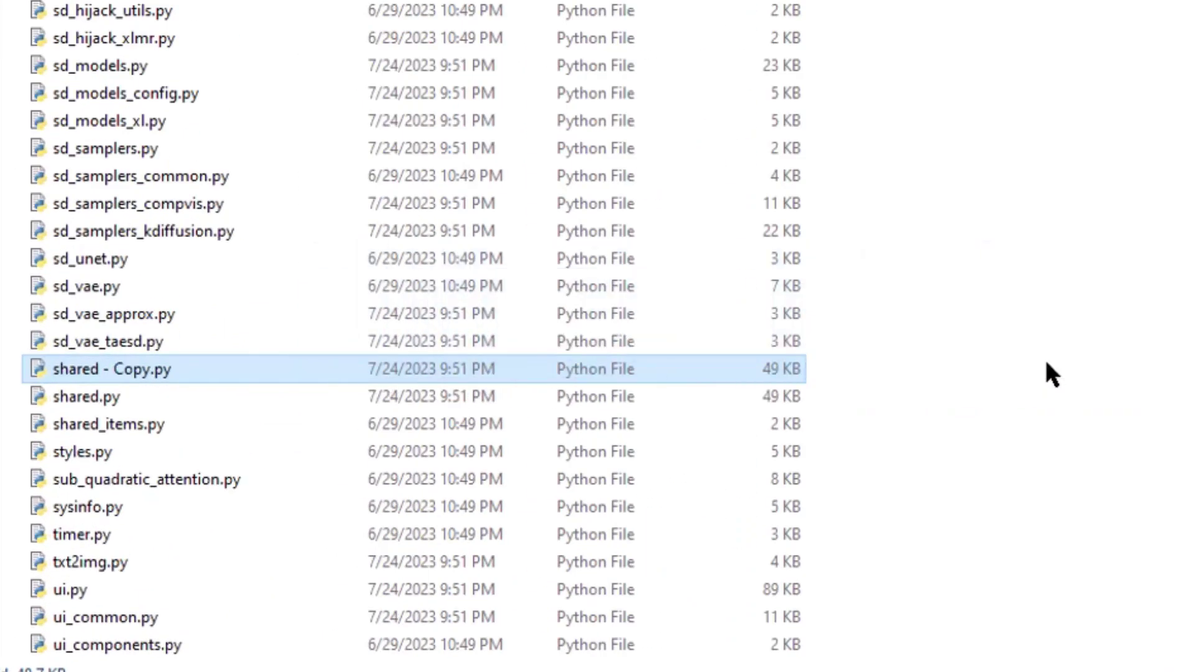
right_click(143, 368)
click(236, 315)
key(Right)
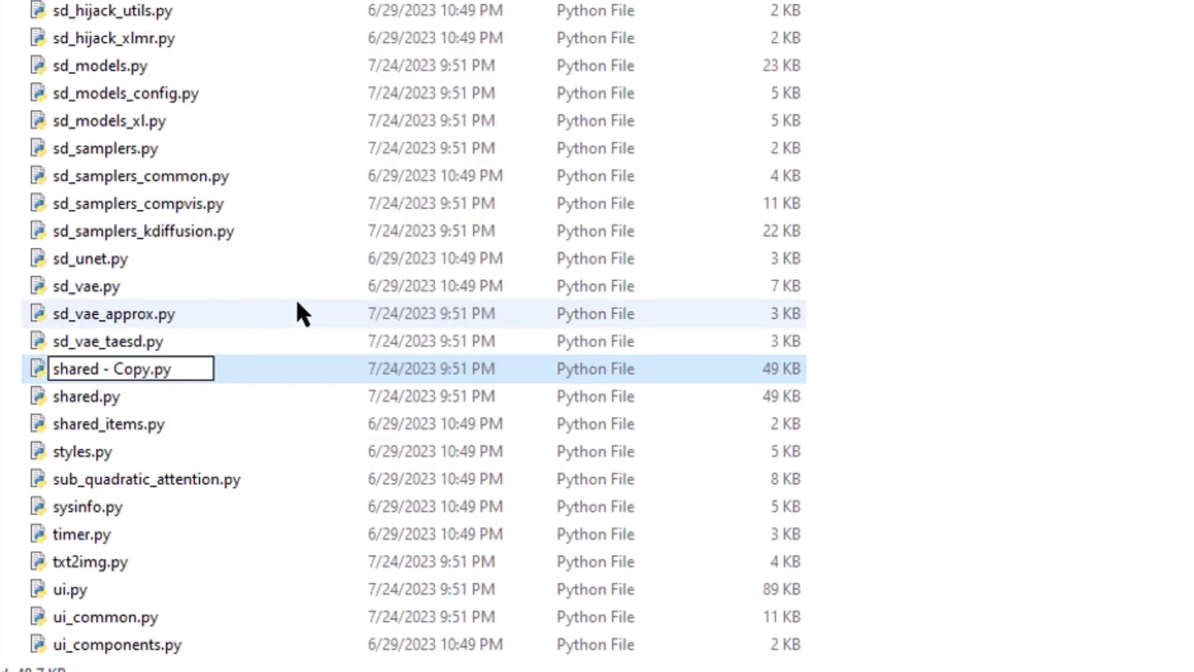
key(BackSpace)
key(BackSpace)
key(BackSpace)
key(BackSpace)
key(BackSpace)
key(BackSpace)
key(BackSpace)
text(- backu)
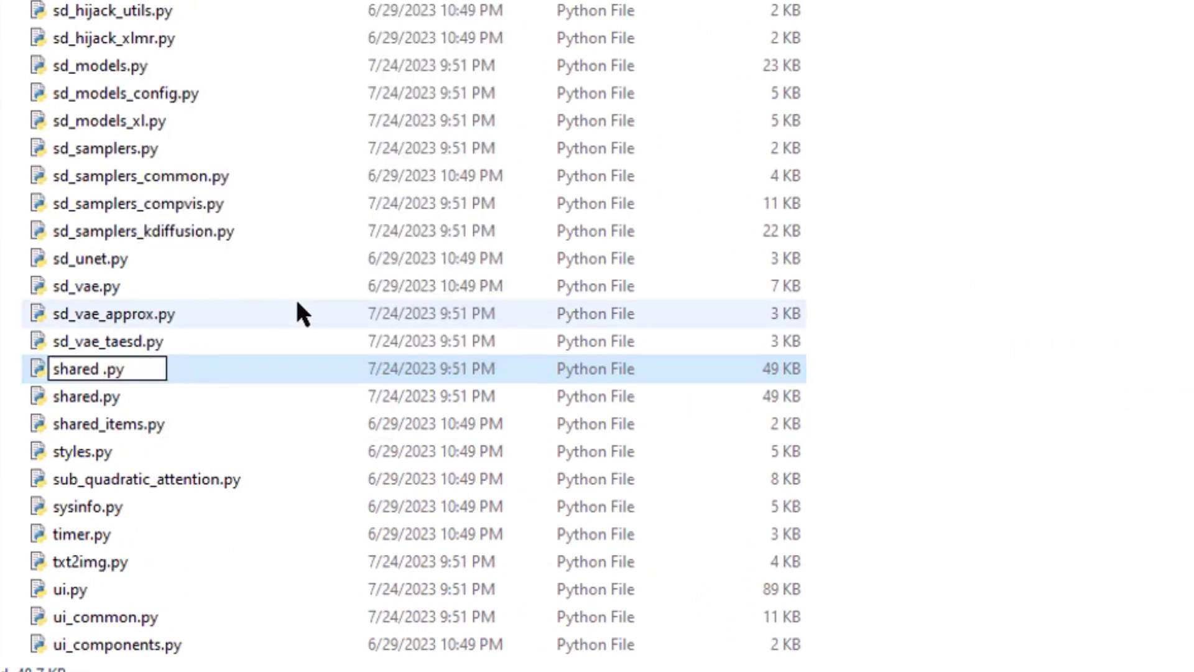
text(p)
key(Return)
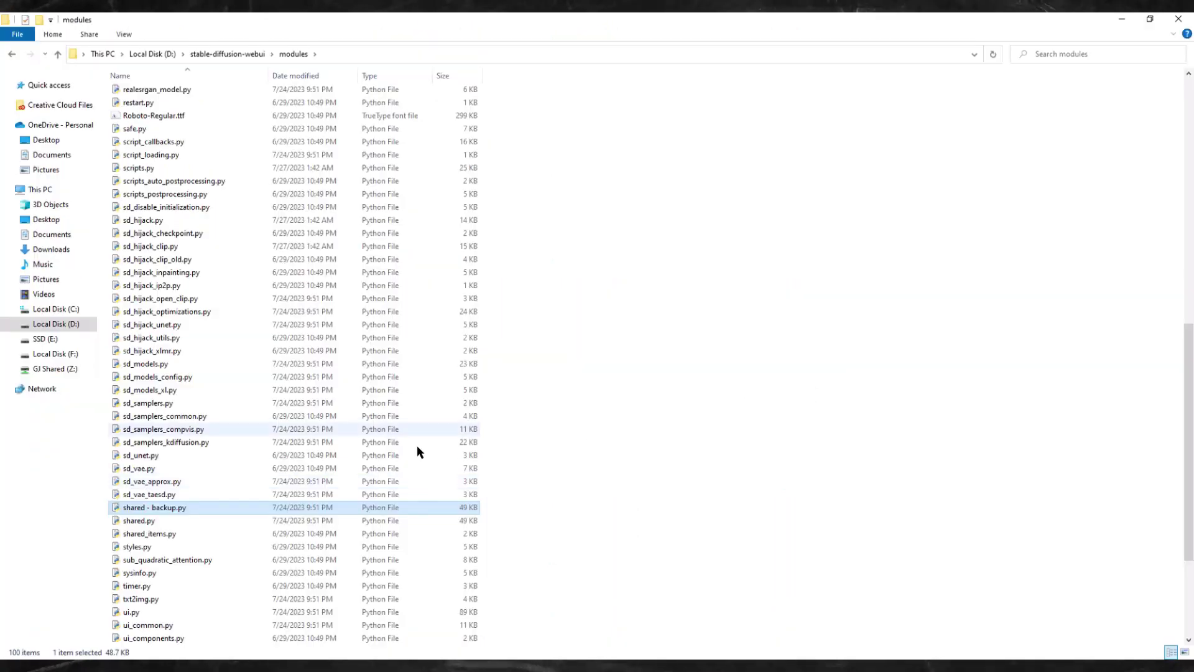
click(62, 401)
Open shared.py in Notepad and maximize the window.
right_click(129, 527)
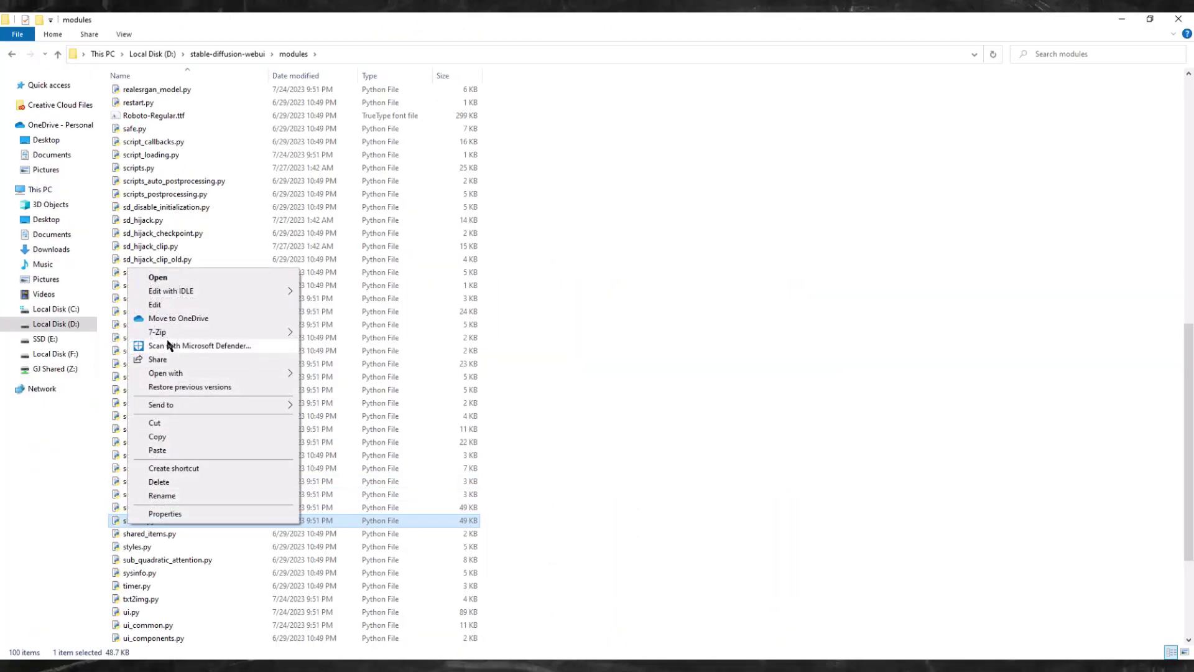
click(153, 310)
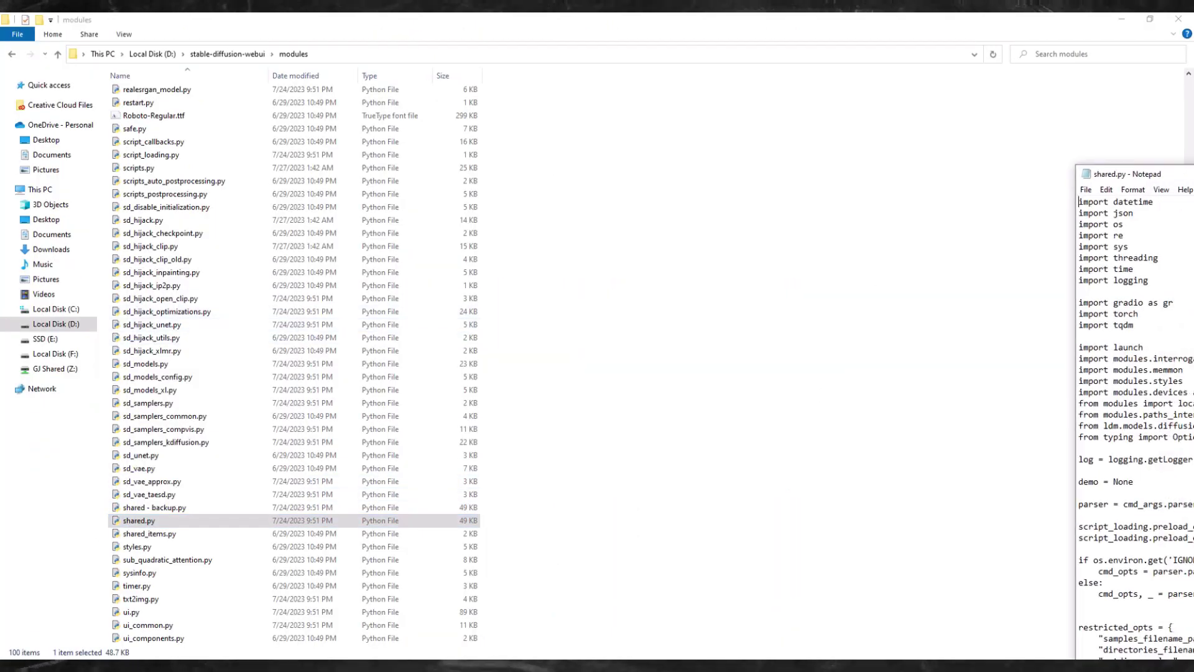
drag(1151, 178, 334, 114)
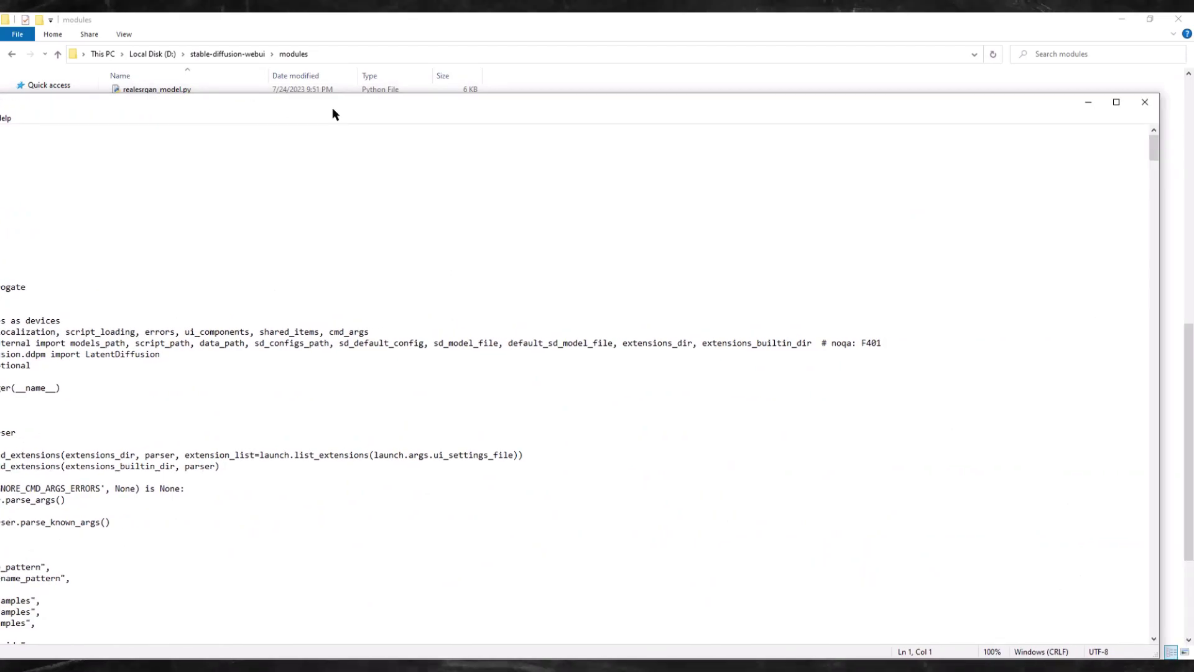
click(1128, 105)
Find initial_noise, change its 0.5 minimum to 0.0, then save and close the file.
key(ctrl+f)
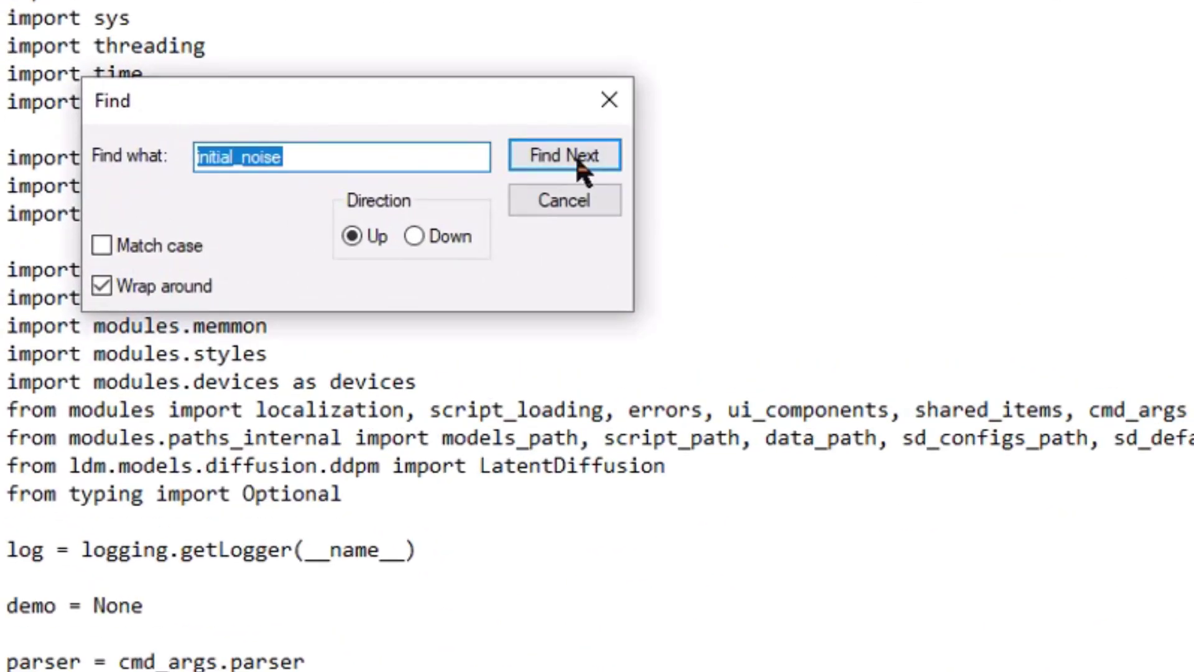
click(578, 168)
key(Escape)
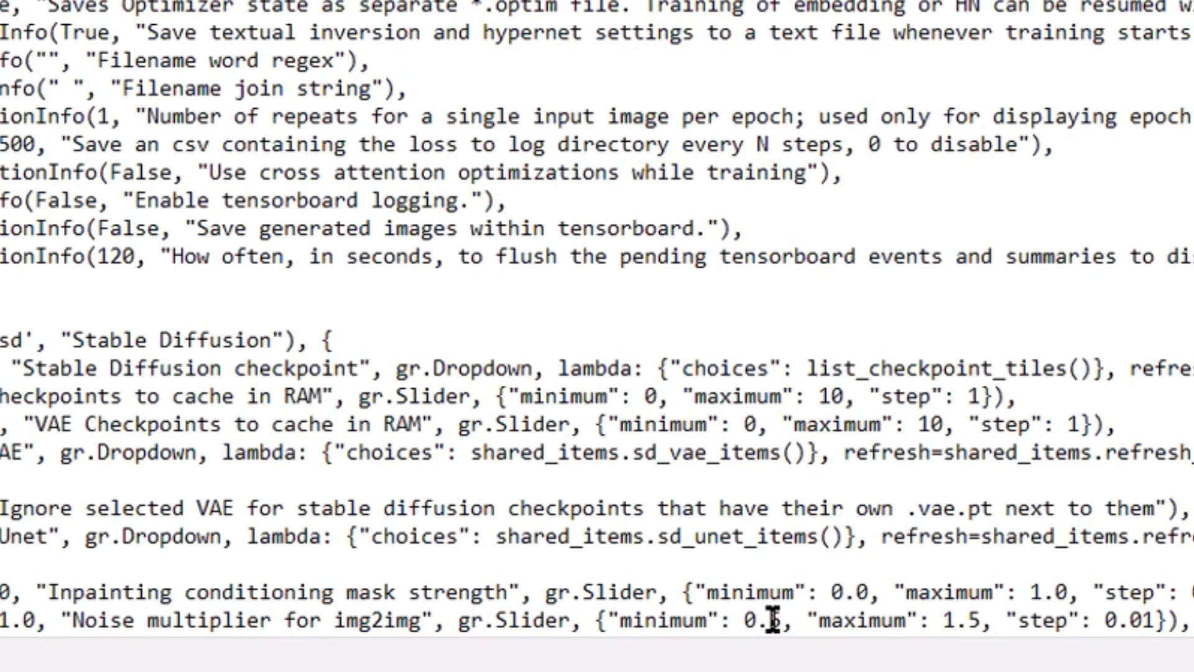
key(BackSpace)
text(0)
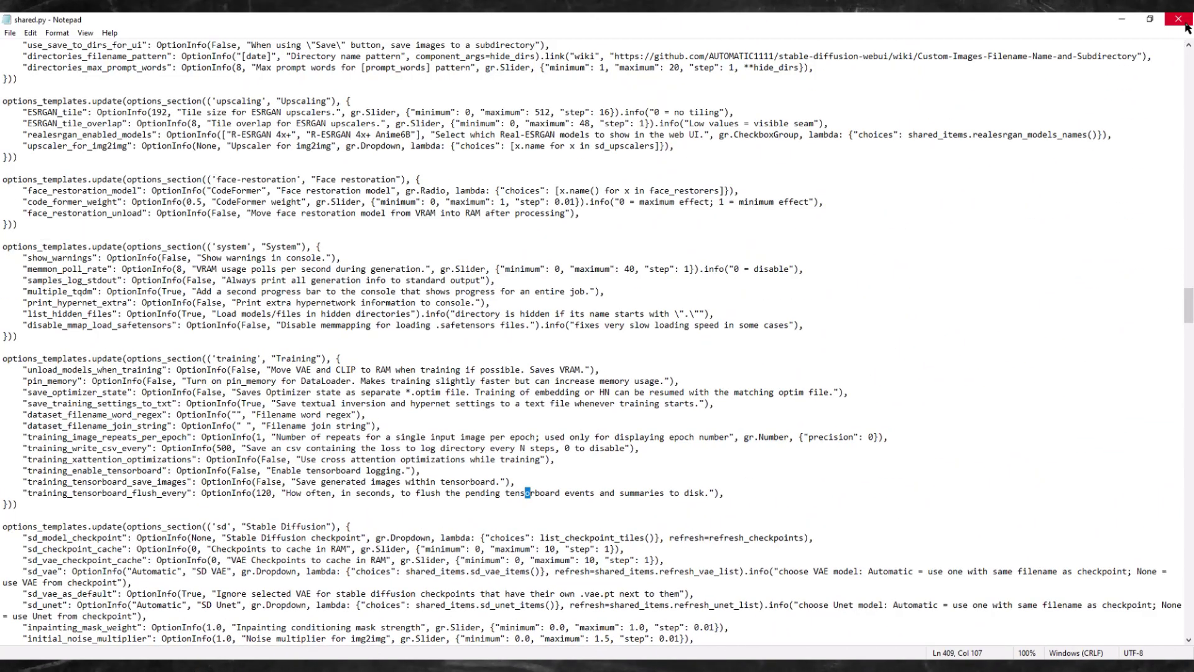
click(1185, 25)
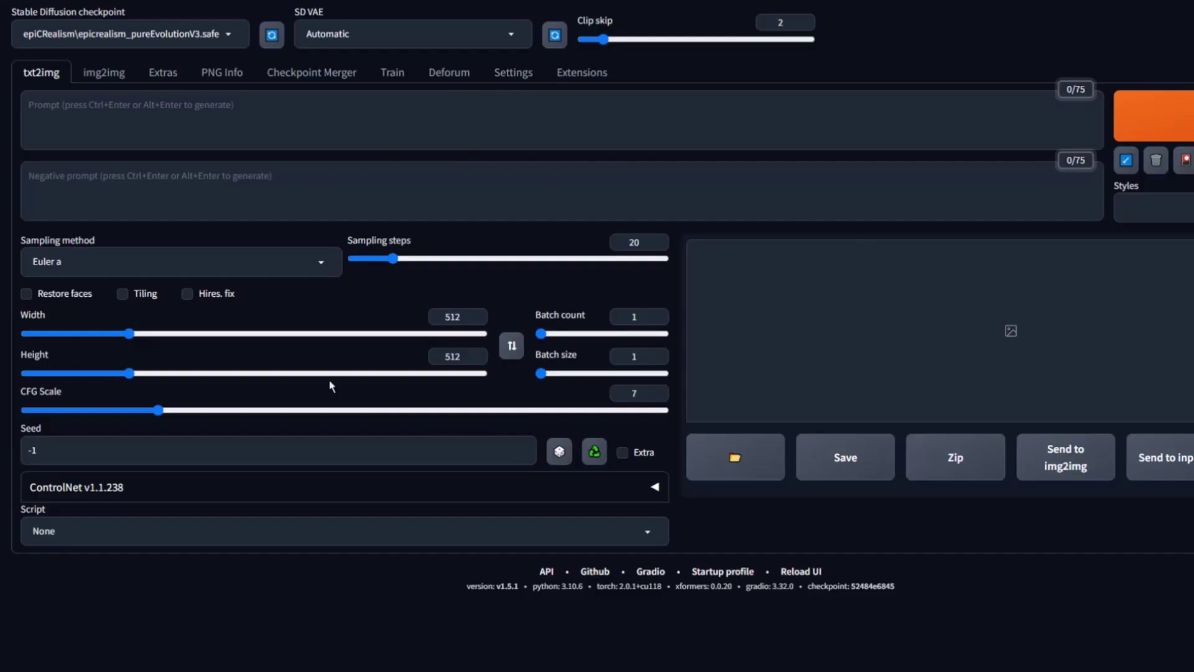
In Settings, add initial_noise_multiplier to the Quicksettings list.
click(528, 84)
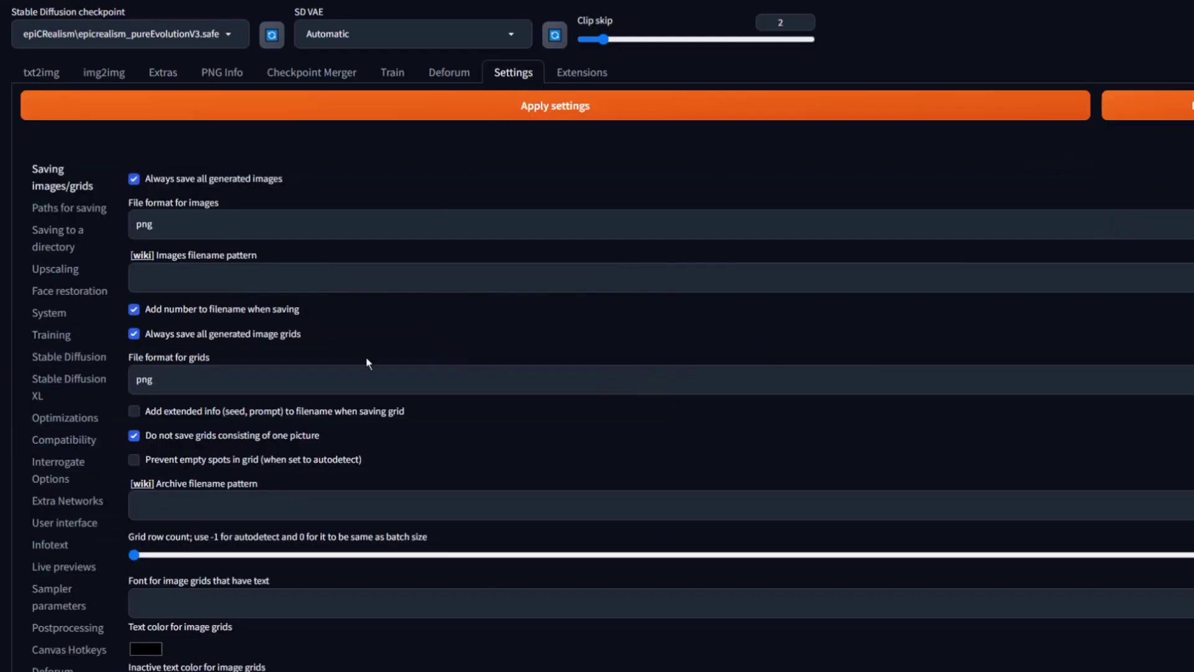
scroll(59, 514, down, 6)
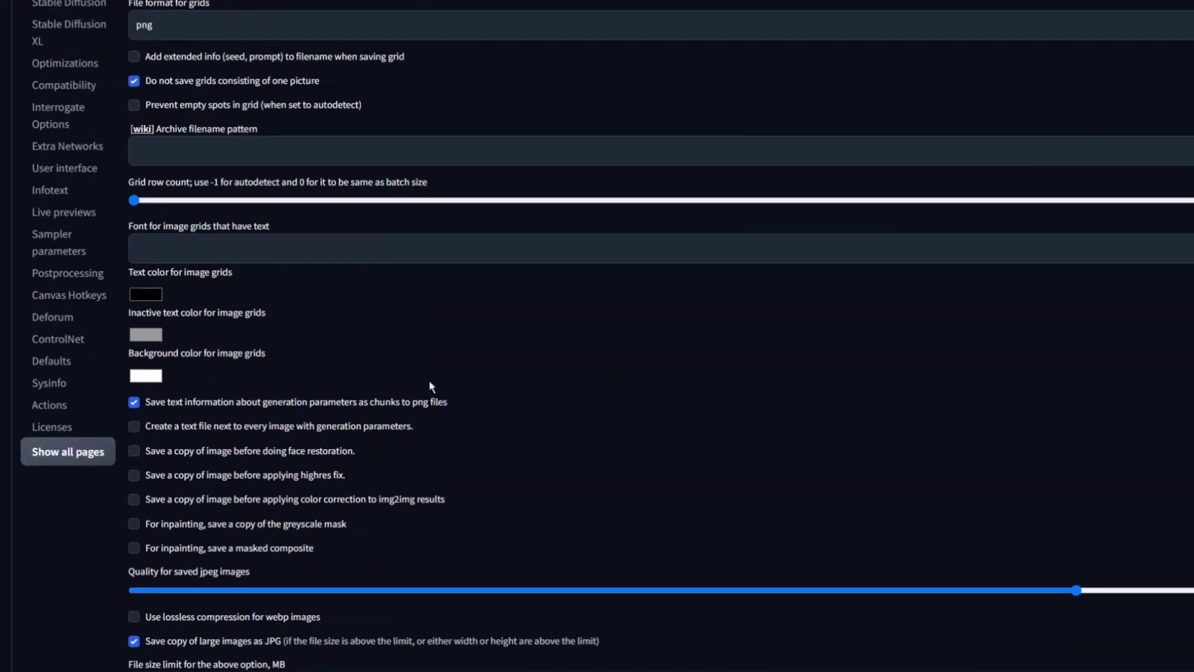
key(ctrl+f)
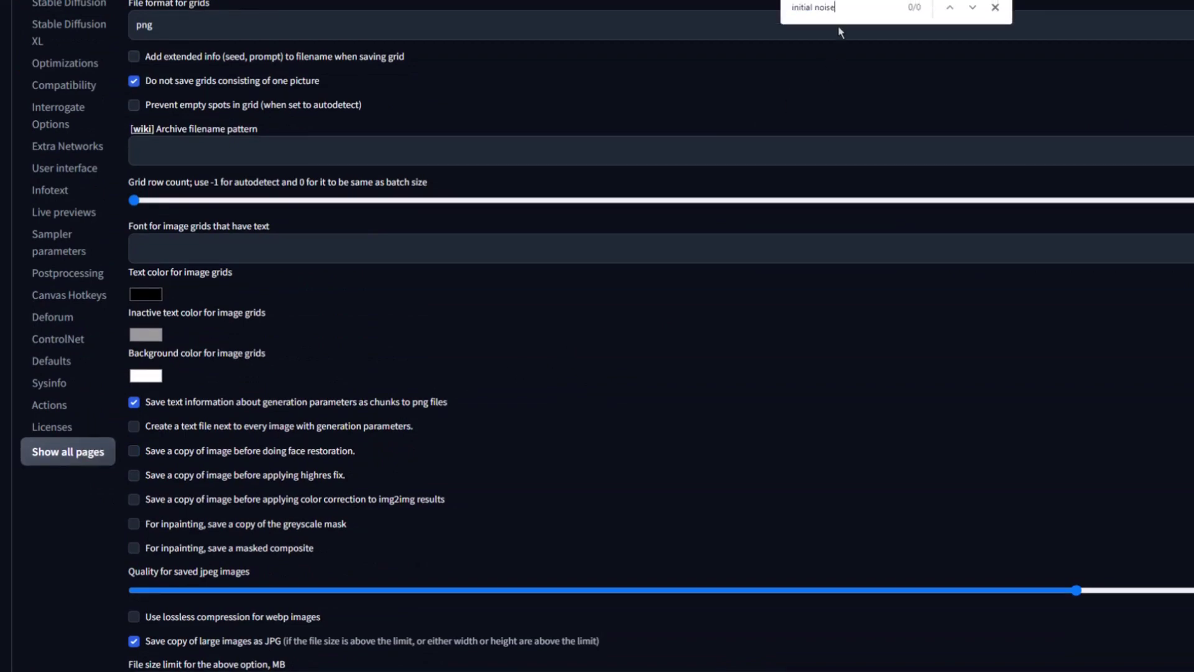
text(k)
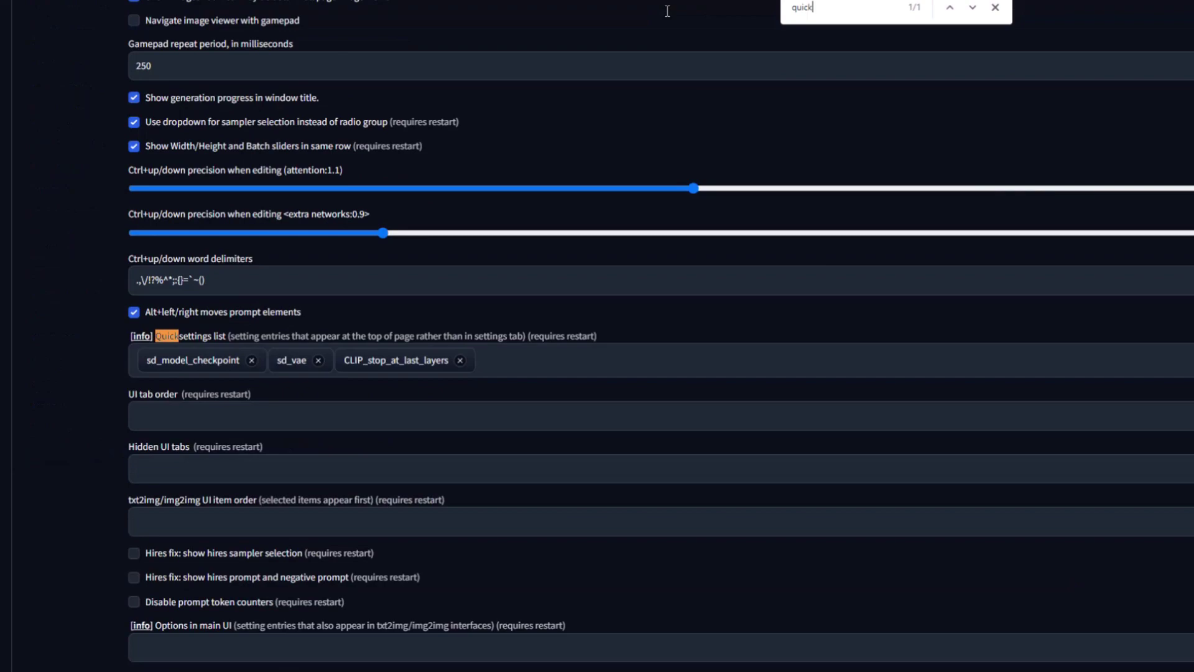
click(551, 359)
text(initial)
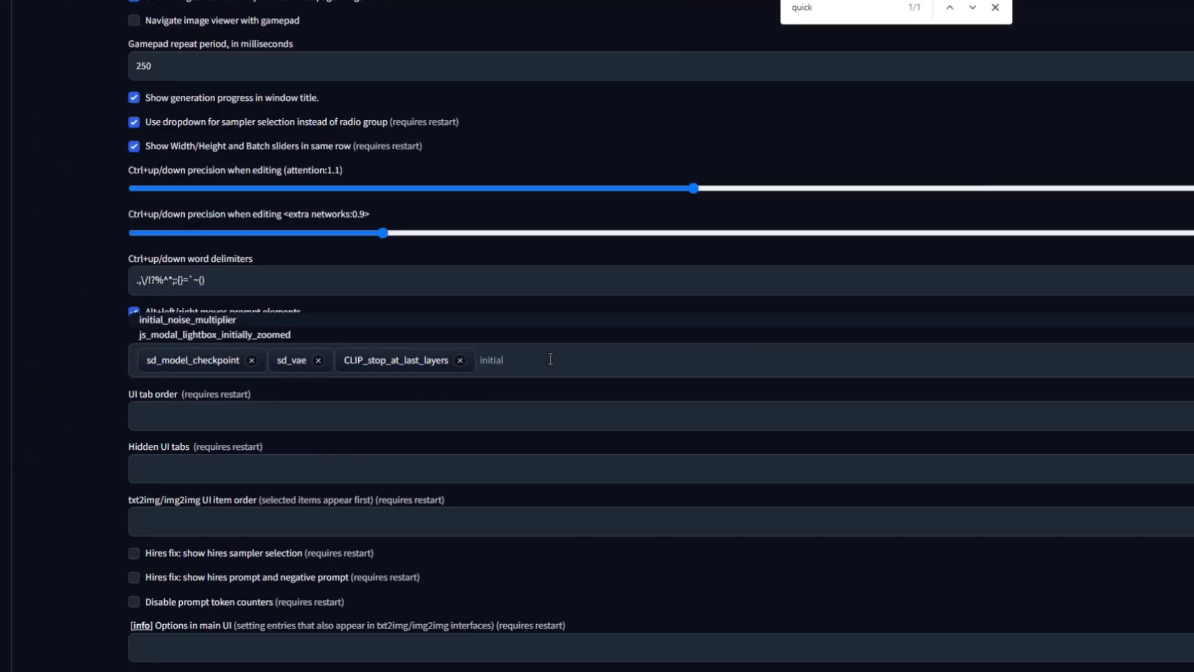
click(218, 321)
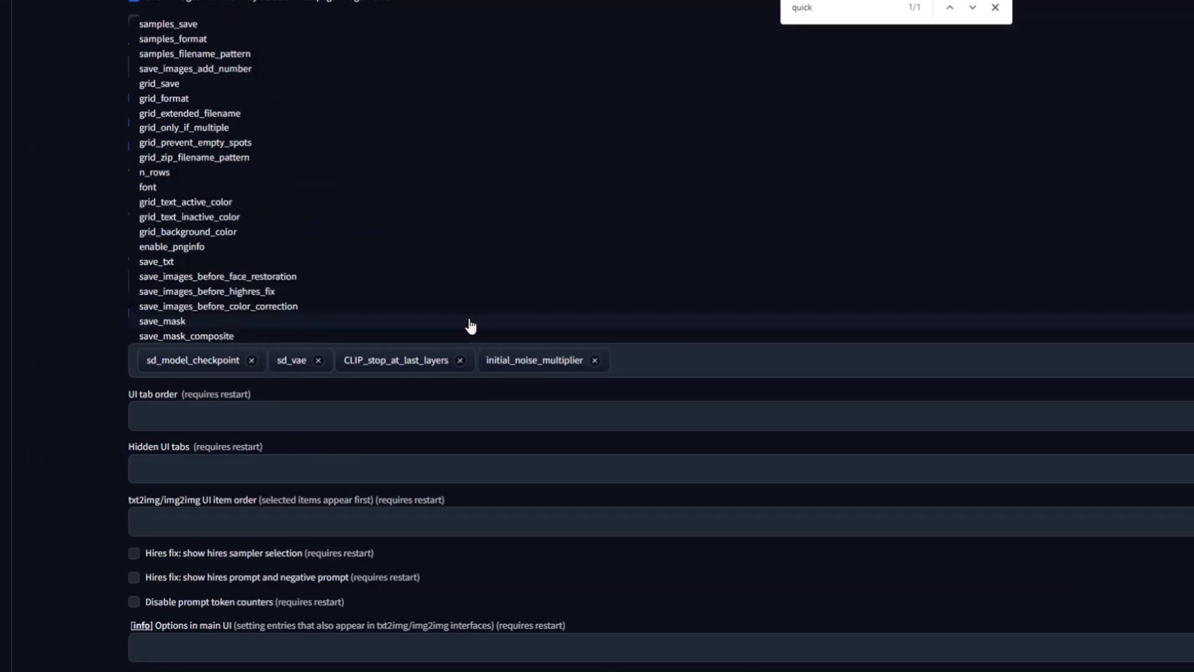
Apply the settings and reload the UI to show the new noise multiplier slider.
scroll(479, 288, down, 15)
scroll(479, 289, up, 20)
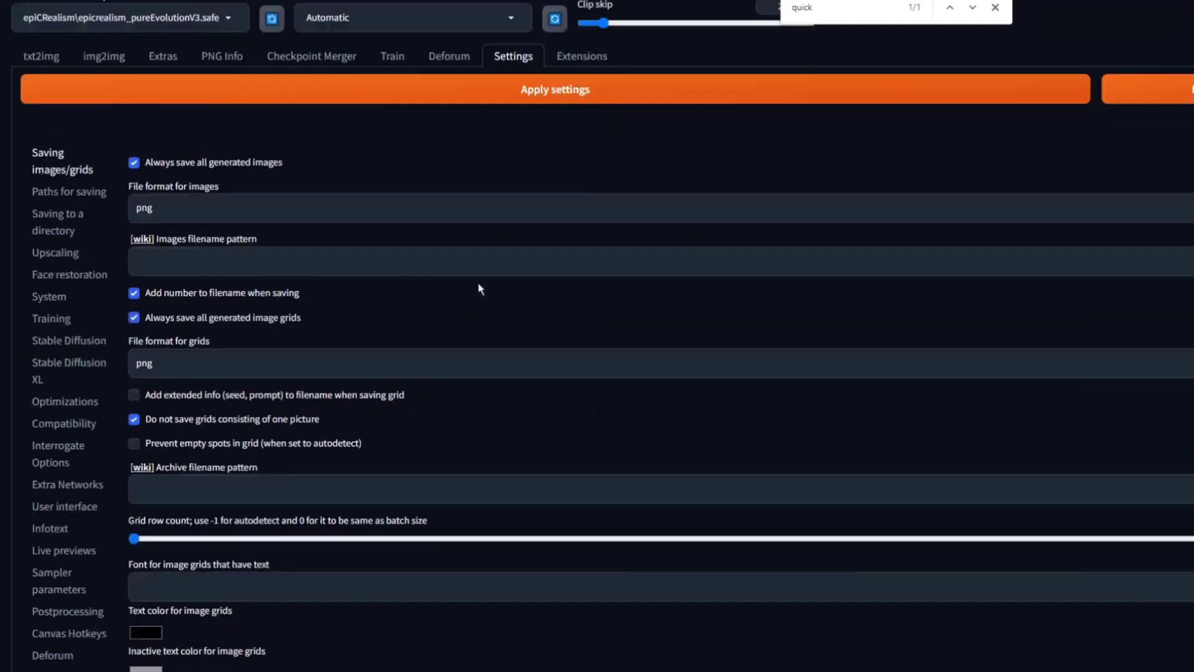
click(553, 100)
click(1150, 114)
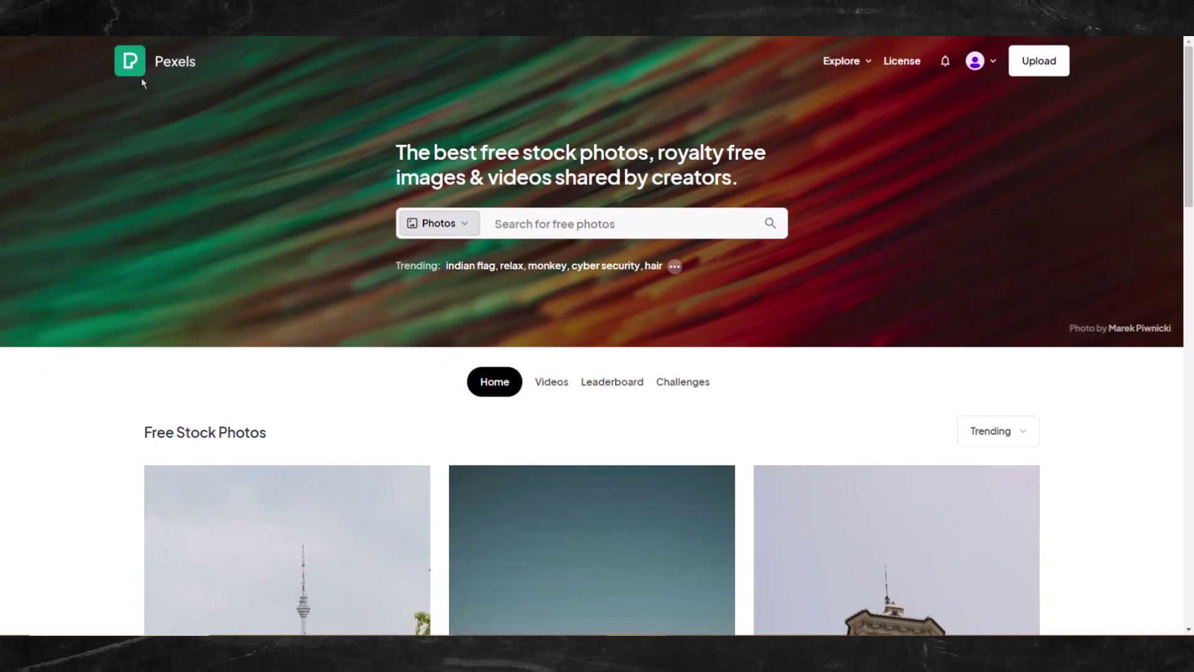
Search Pexels videos for 'dance' and open the rooftop dancing clip.
click(510, 224)
text(dance)
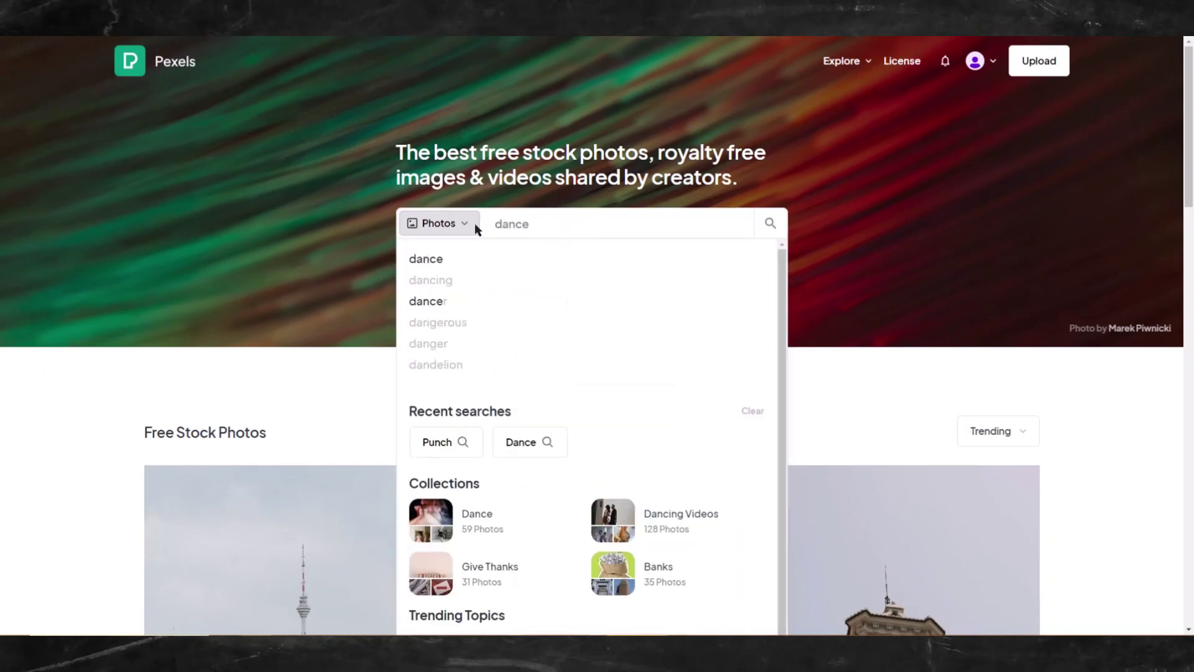
click(474, 225)
click(797, 314)
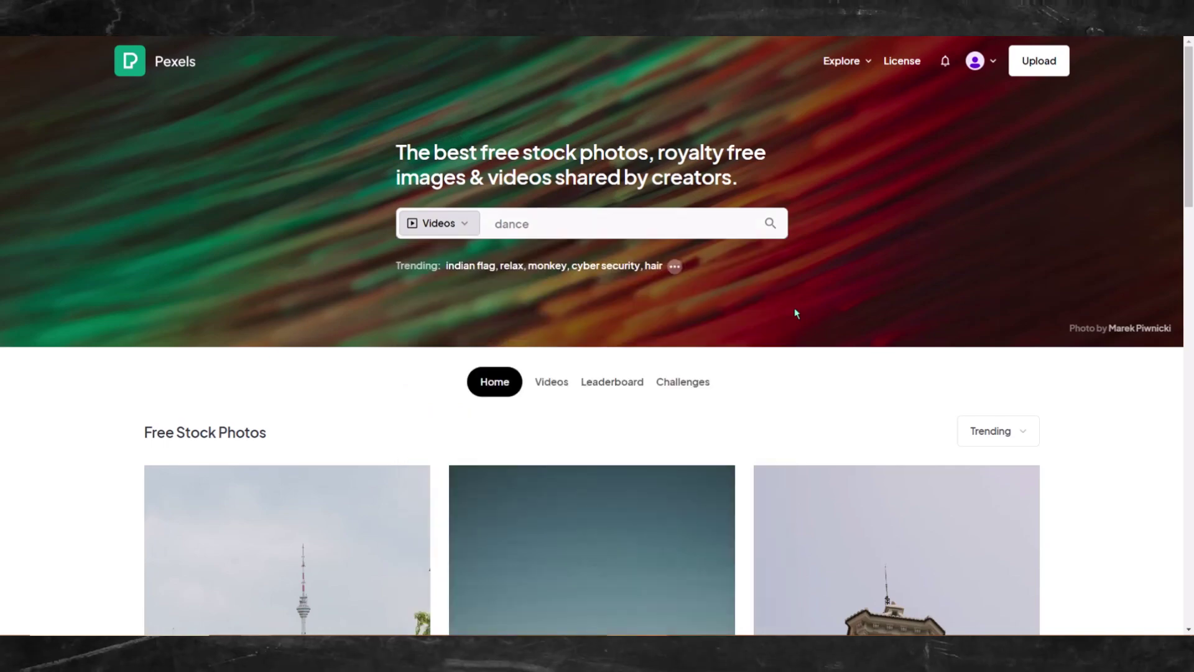
click(781, 228)
scroll(908, 324, down, 10)
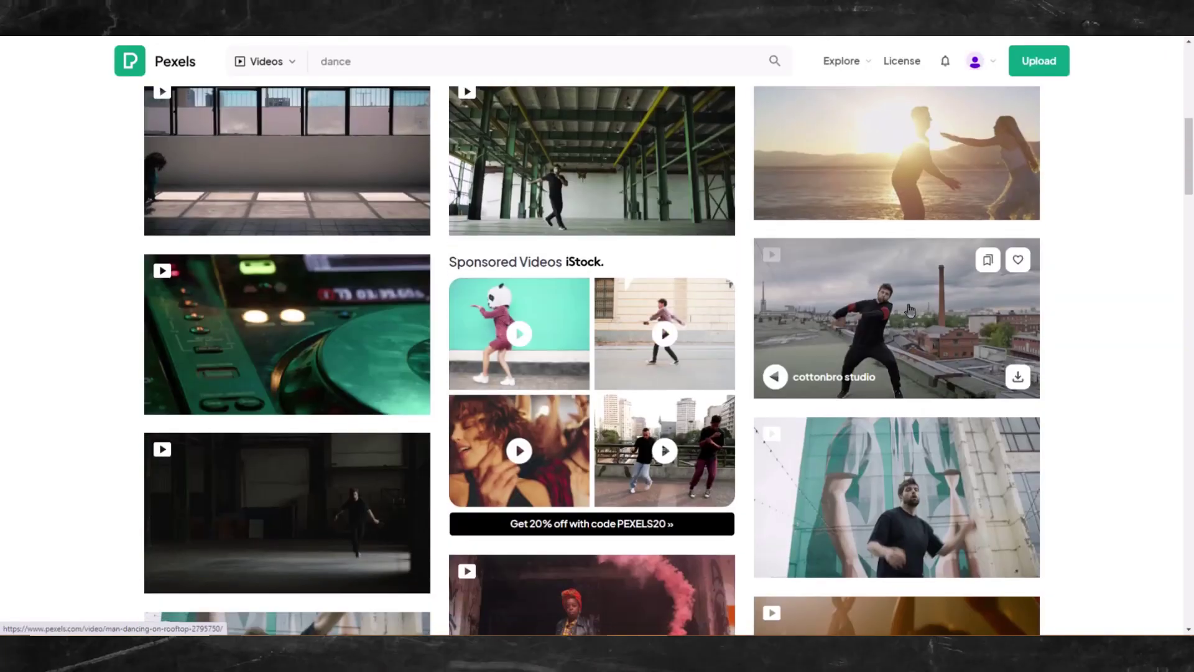
click(908, 324)
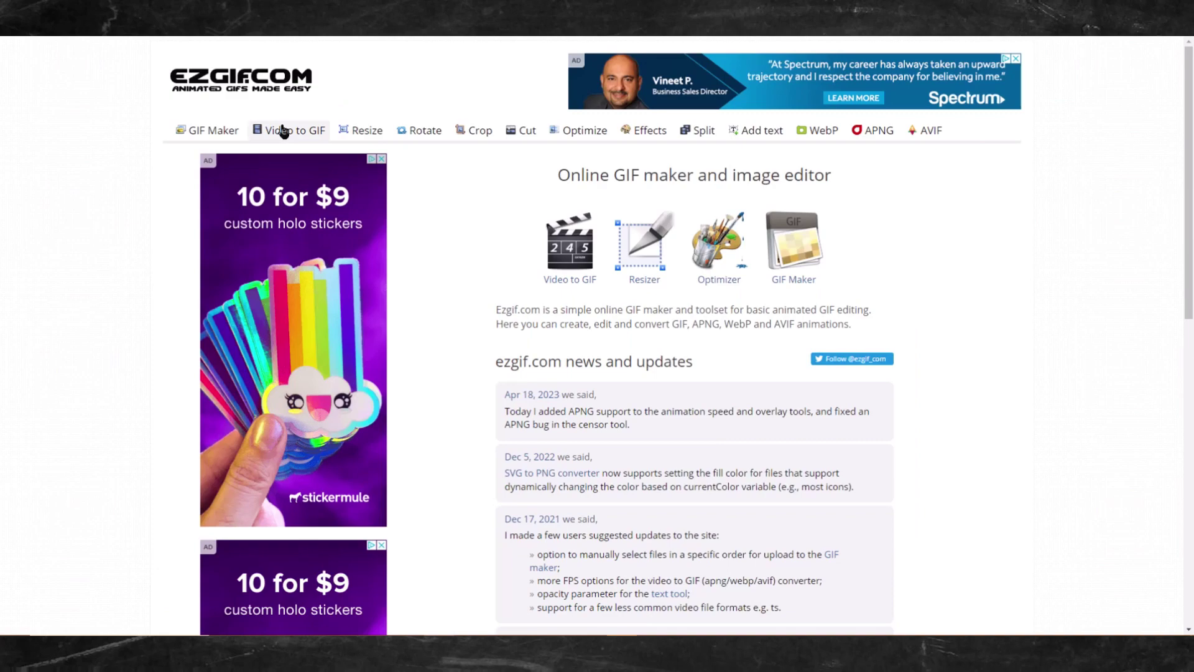
Resize the dance video to 1024×576 with ezgif's video resize tool.
click(283, 132)
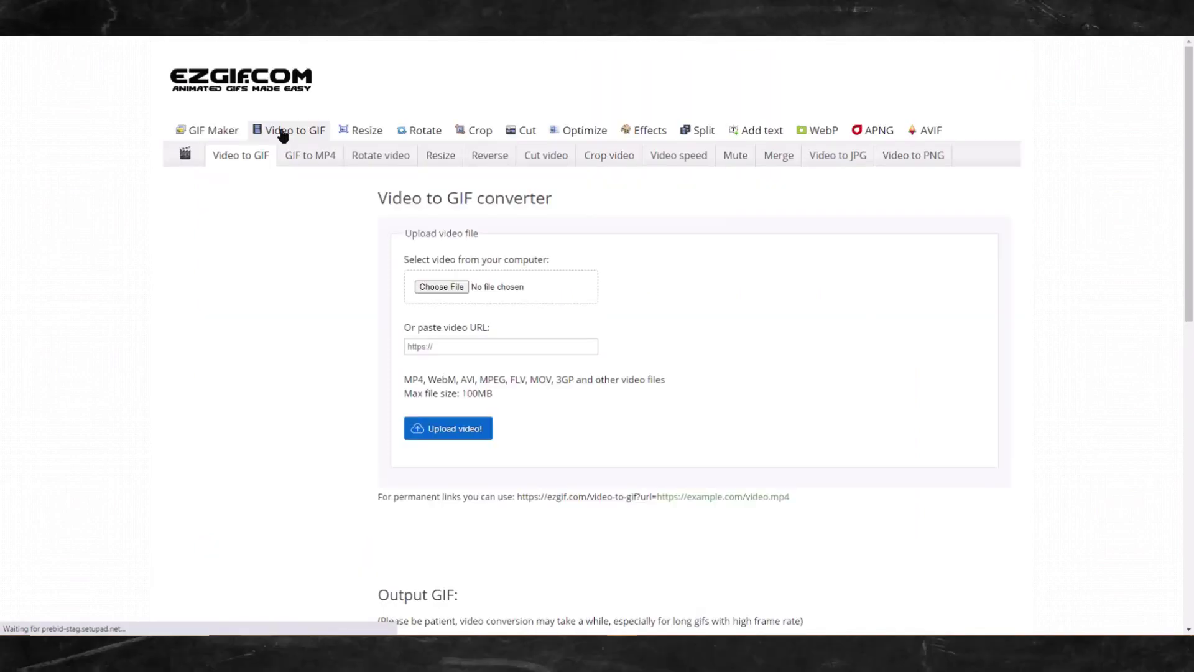
click(438, 156)
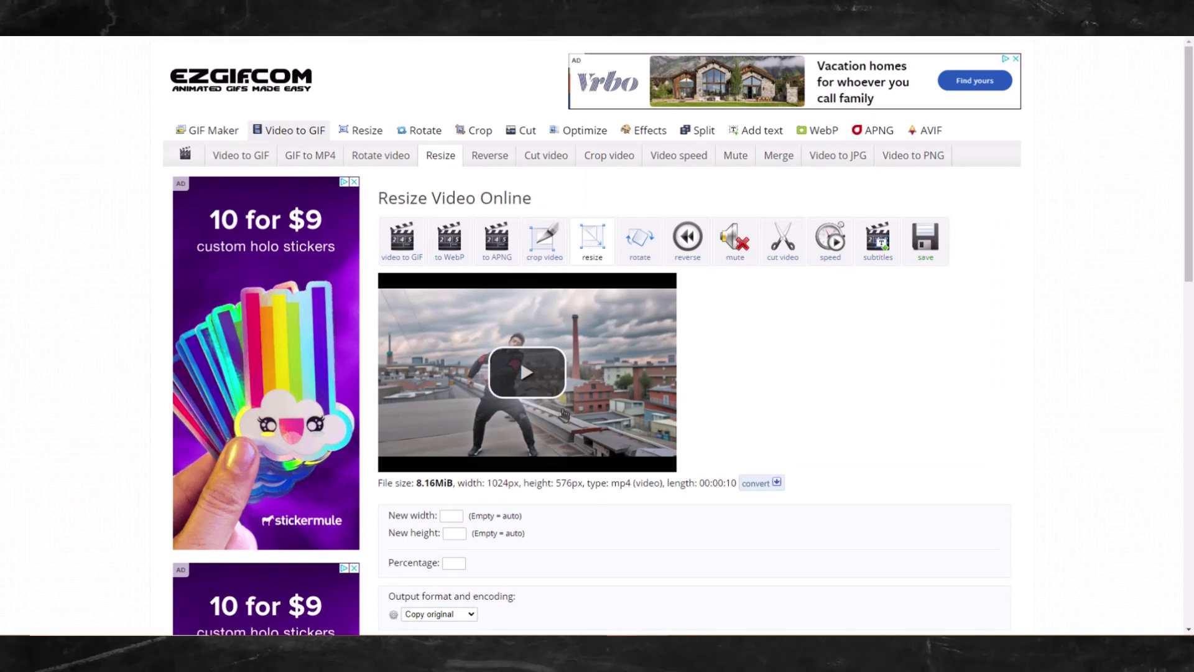
scroll(546, 423, down, 2)
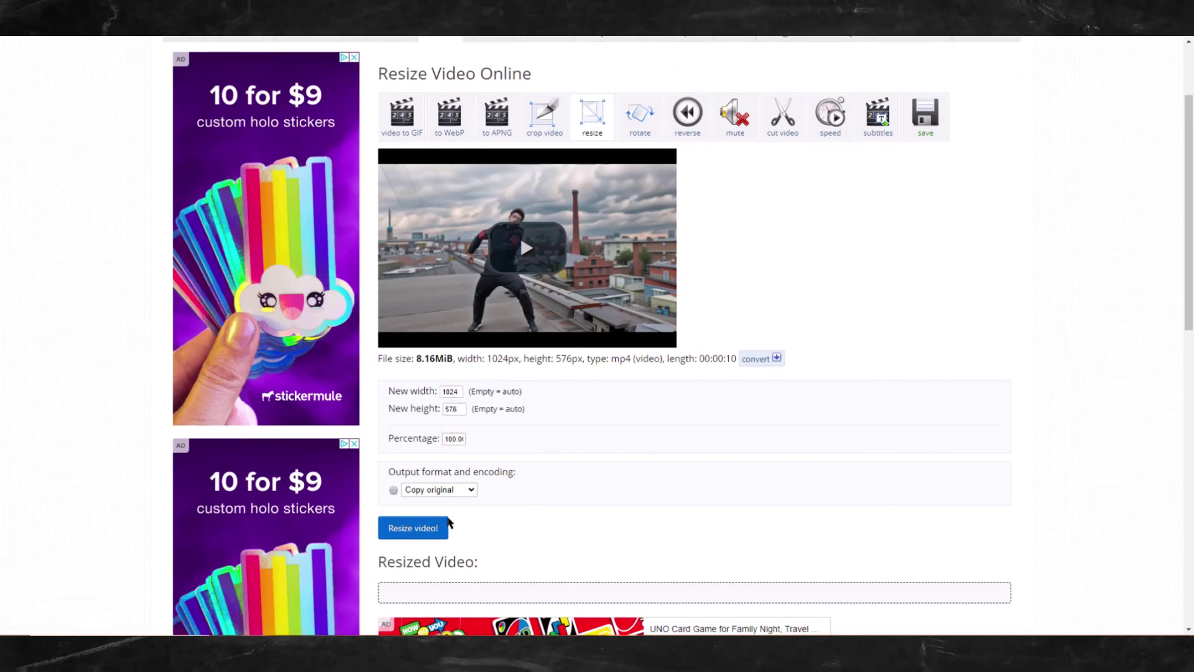
click(413, 529)
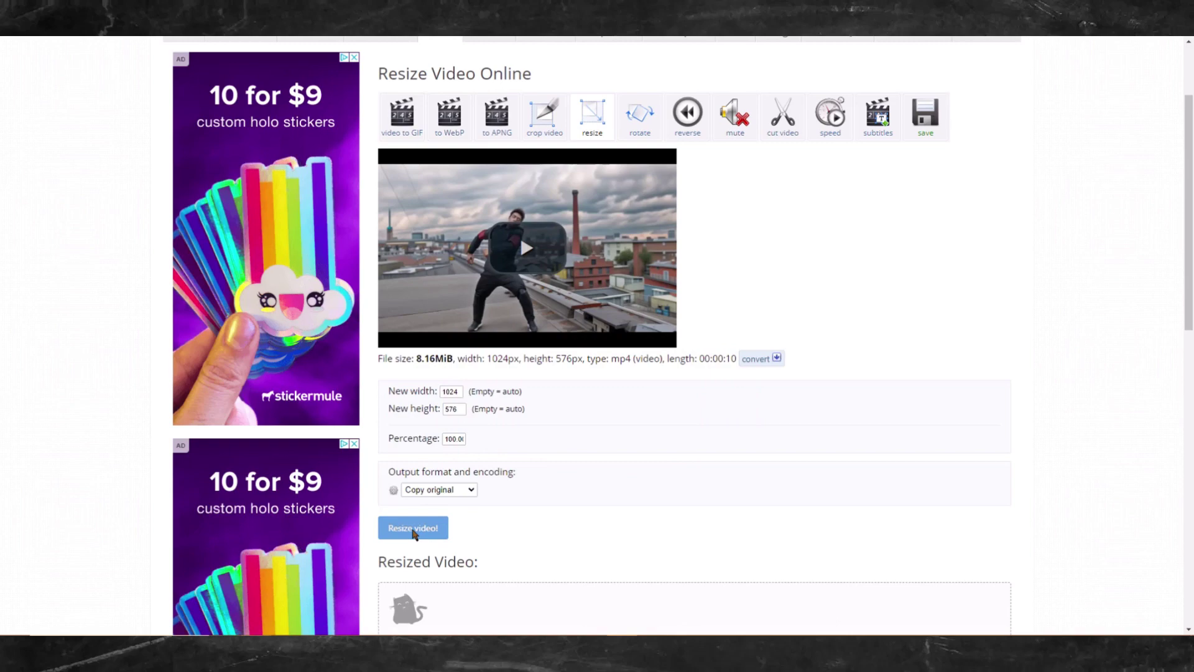
scroll(603, 467, down, 4)
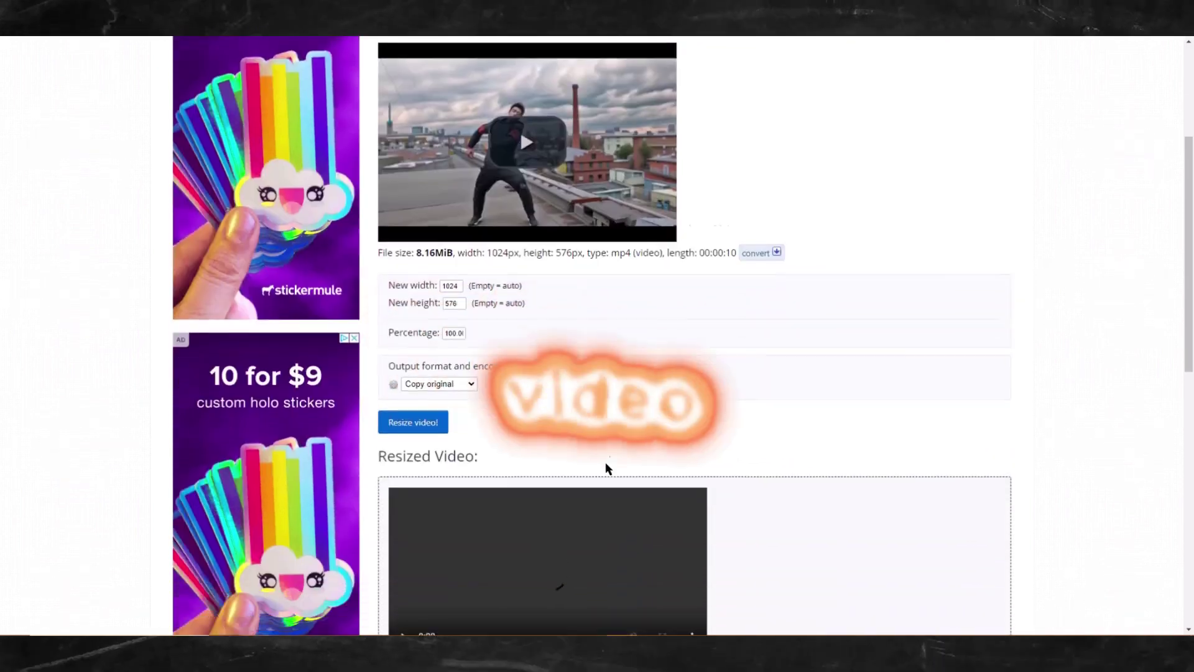
scroll(661, 252, down, 2)
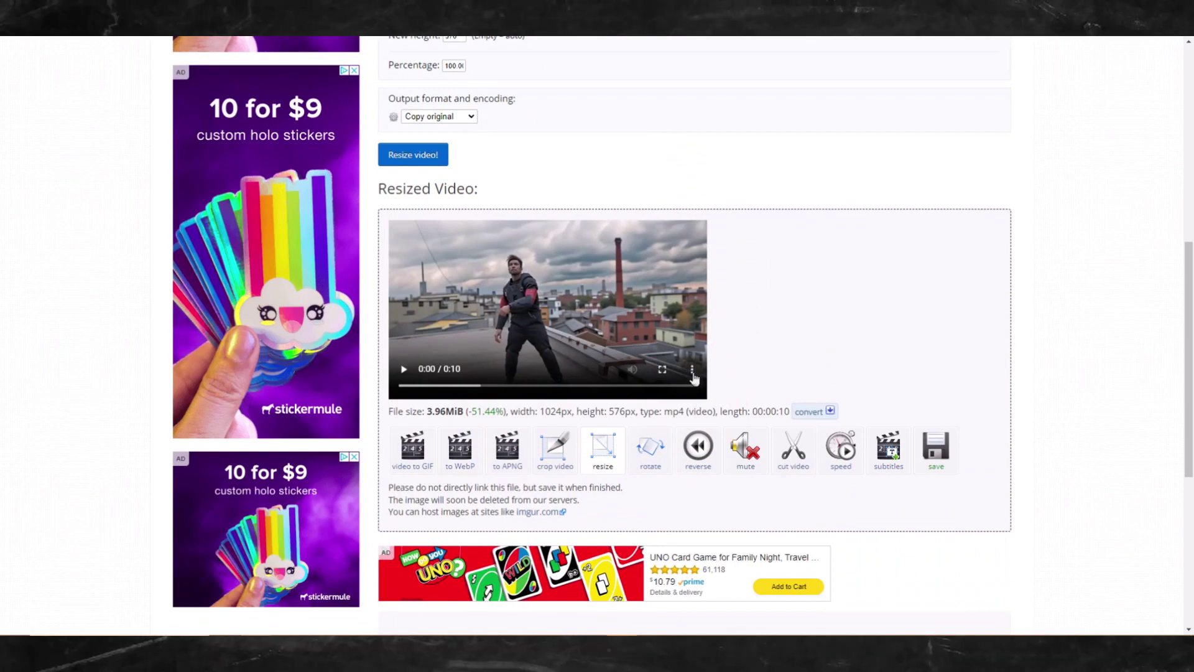
click(693, 372)
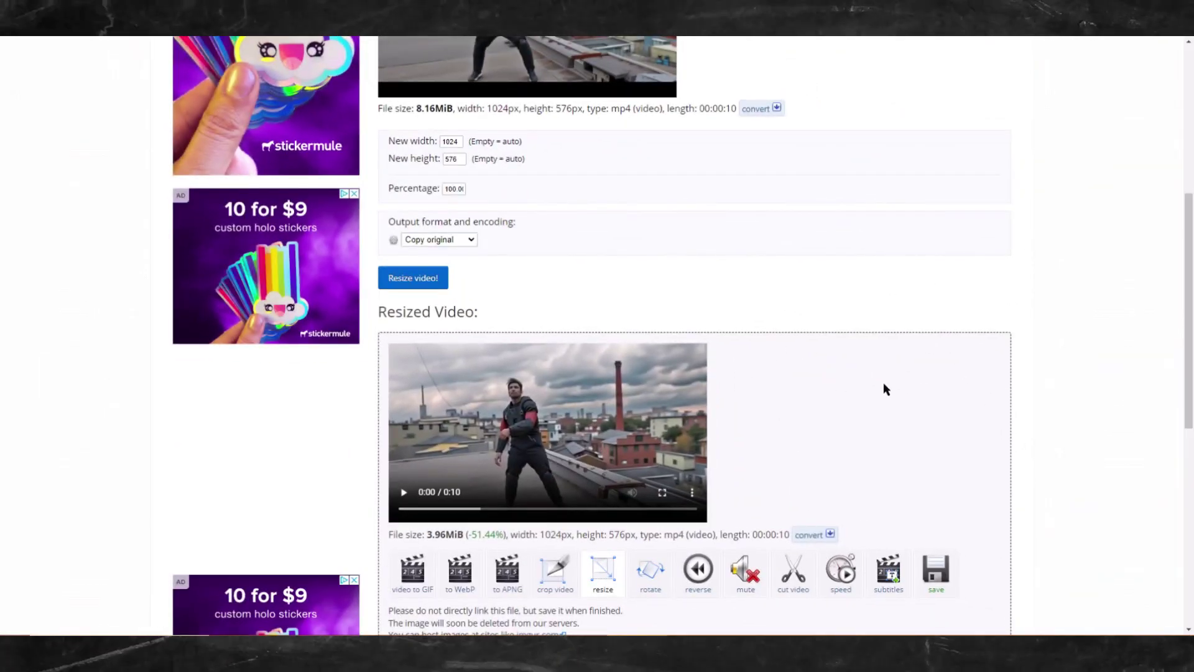
Convert the resized clip into JPG frames at 10 FPS with Video to JPG.
scroll(883, 385, up, 6)
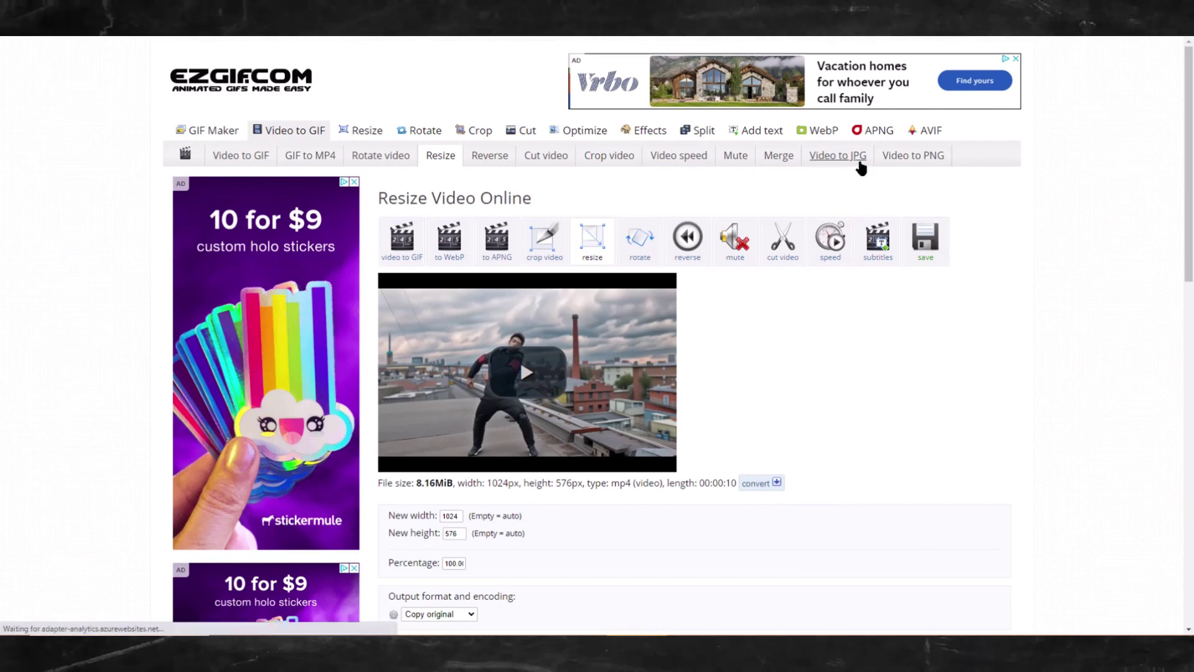
click(859, 162)
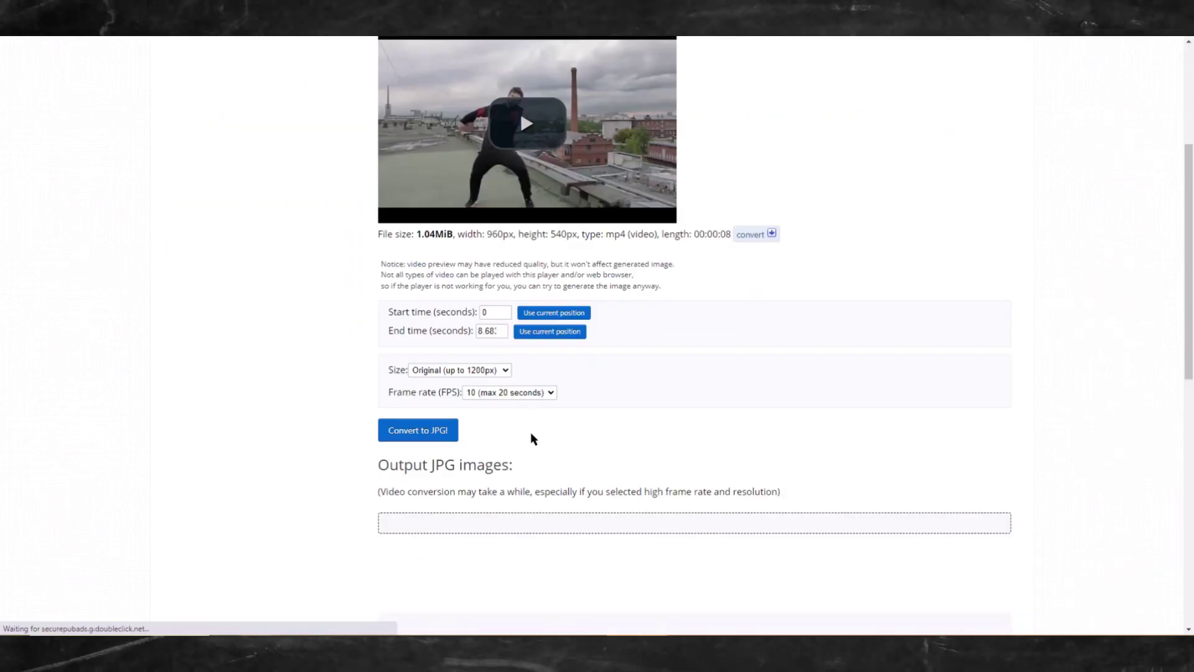
scroll(599, 456, down, 2)
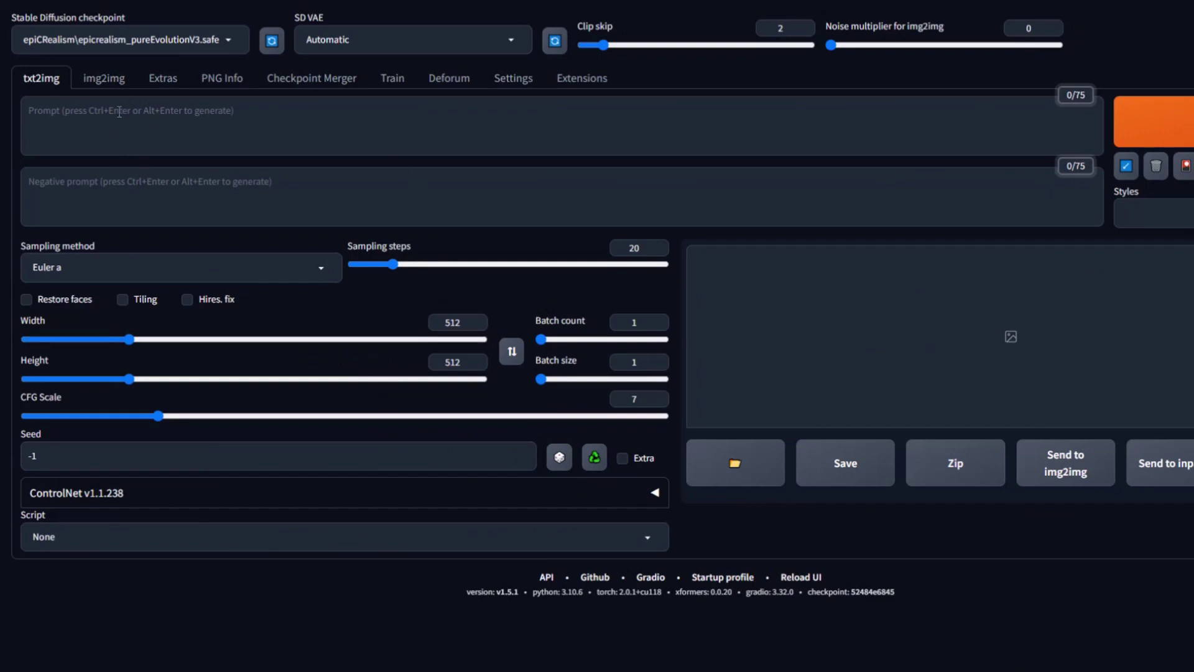
Load the rooftop frame into img2img and add the nijiarmor_v2 LoRA to the prompt.
click(113, 85)
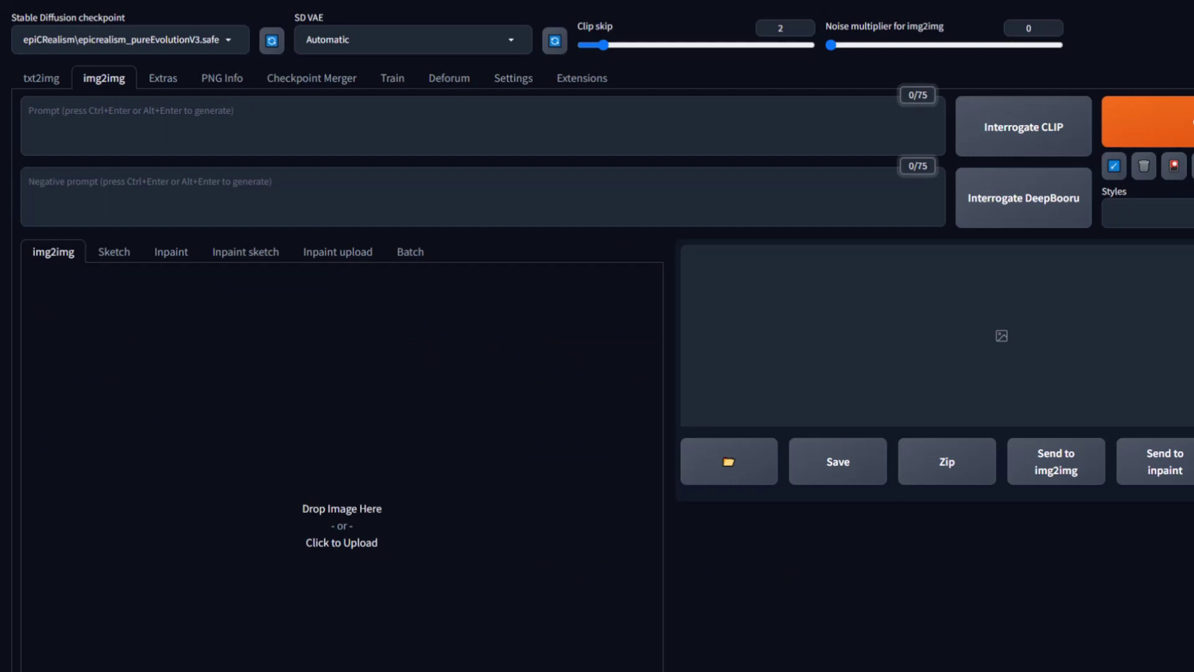
drag(1193, 124, 416, 420)
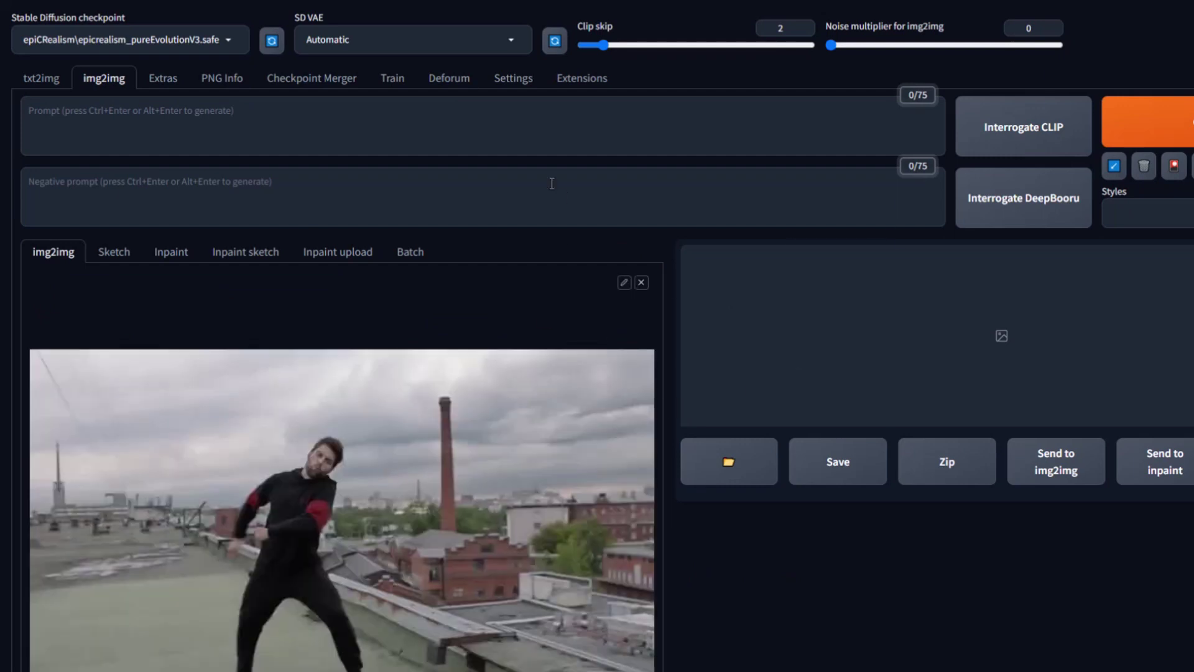
click(1173, 166)
click(328, 259)
click(906, 459)
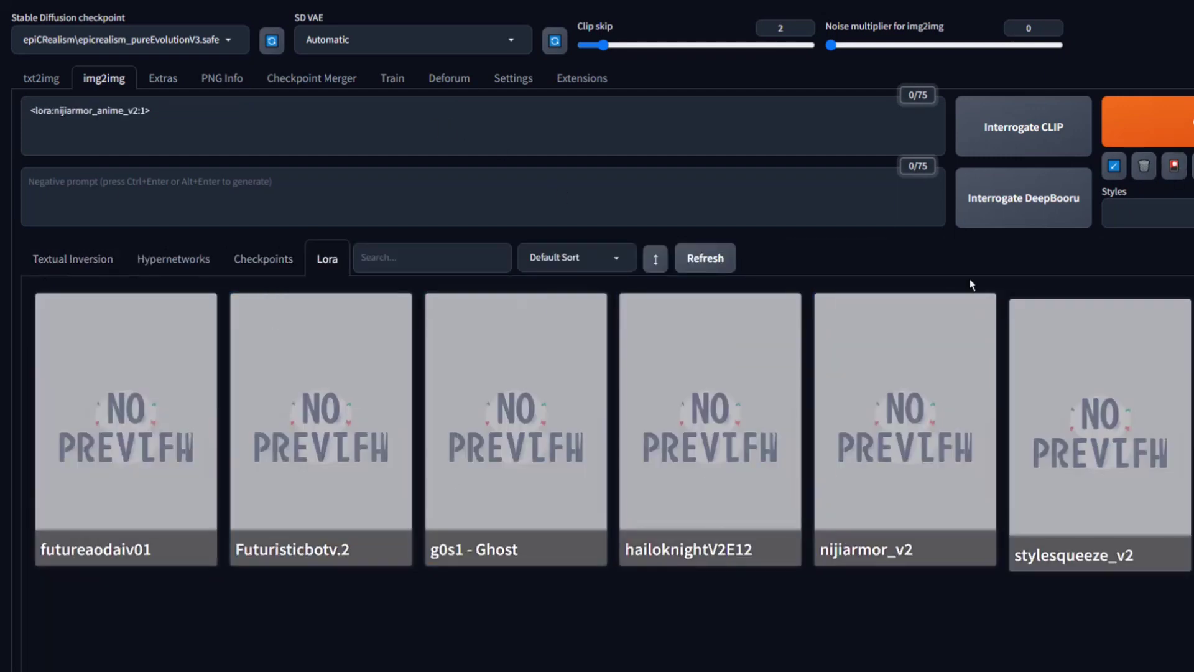
Add epiCNegative to the negative prompt and paste the armored-character prompt.
click(1173, 166)
click(1174, 166)
click(72, 258)
click(284, 475)
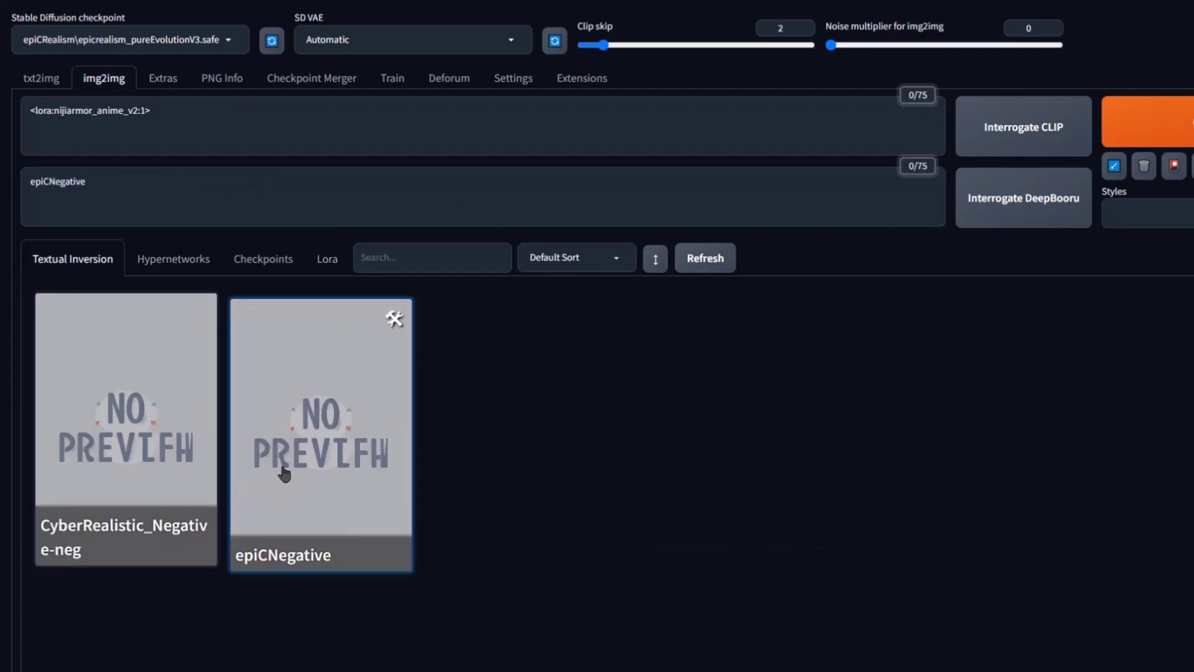
click(28, 131)
key(ctrl+v)
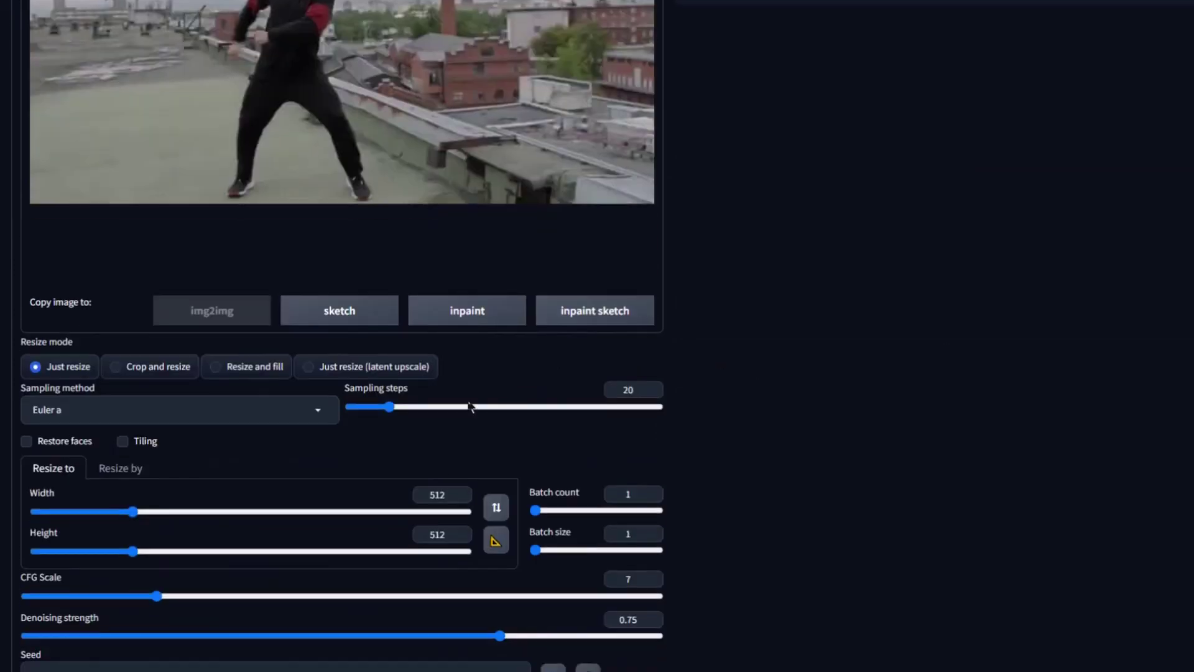
Set size to 1024×576, CFG scale 5 and denoising strength 1.
double_click(437, 494)
text(10)
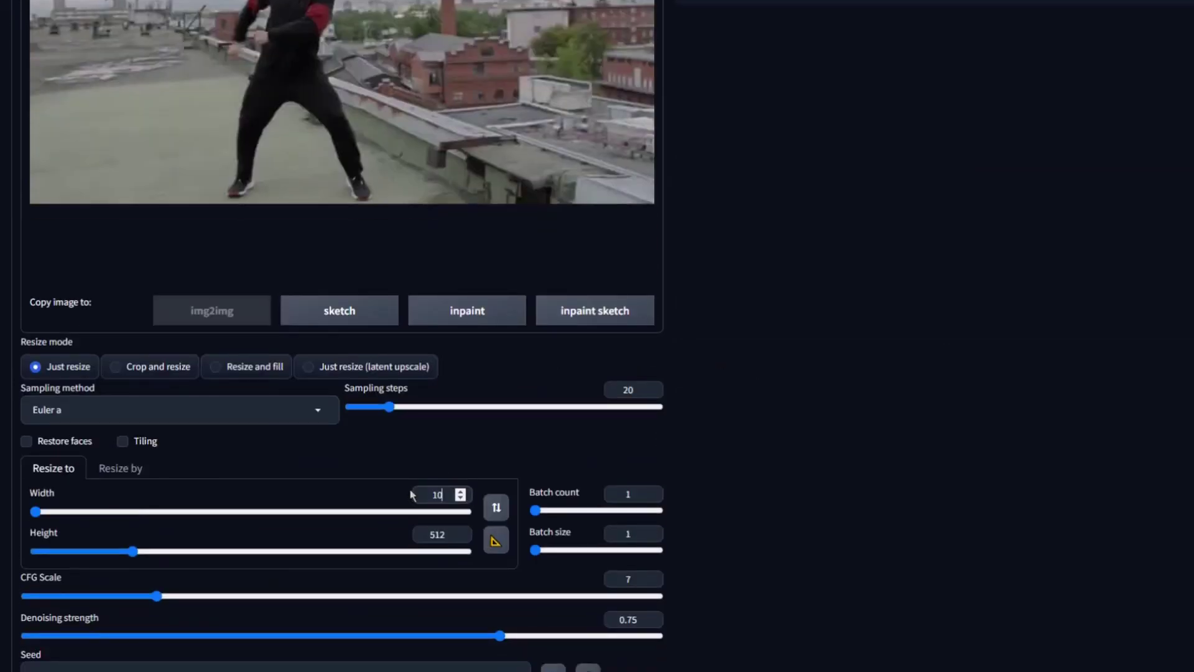
text(24)
double_click(413, 534)
text(576)
scroll(622, 541, down, 1)
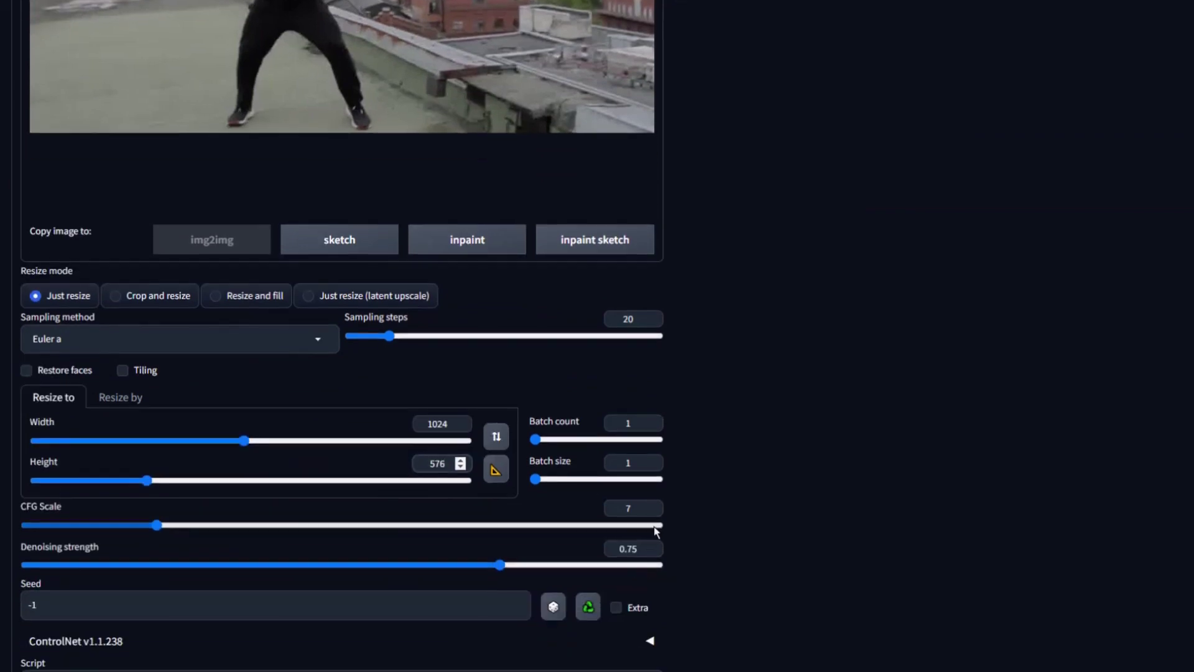
double_click(627, 508)
text(5)
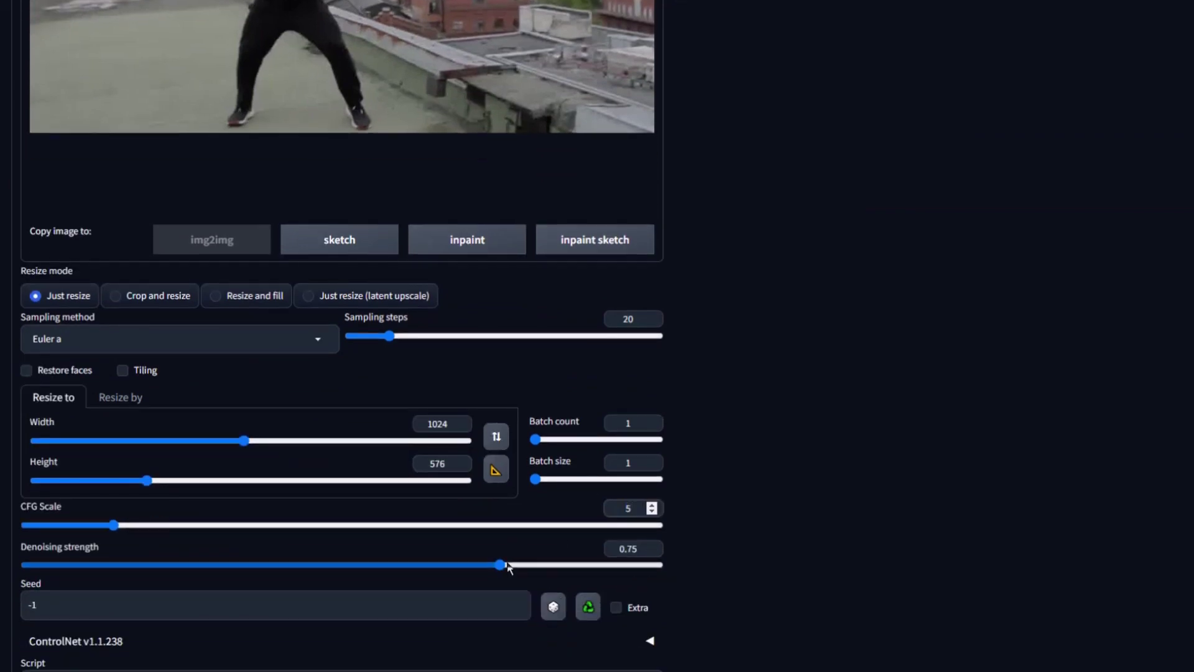
drag(501, 565, 785, 545)
scroll(784, 544, down, 1)
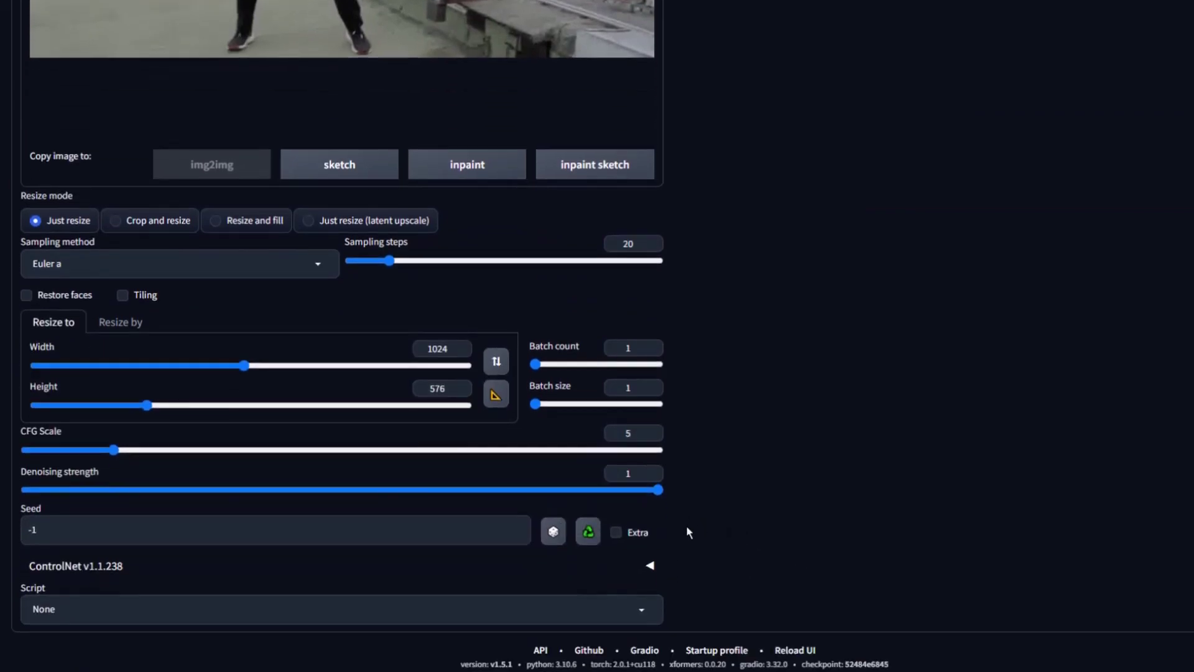
Enable ControlNet Unit 0 with the Canny control type.
click(657, 572)
scroll(659, 531, down, 7)
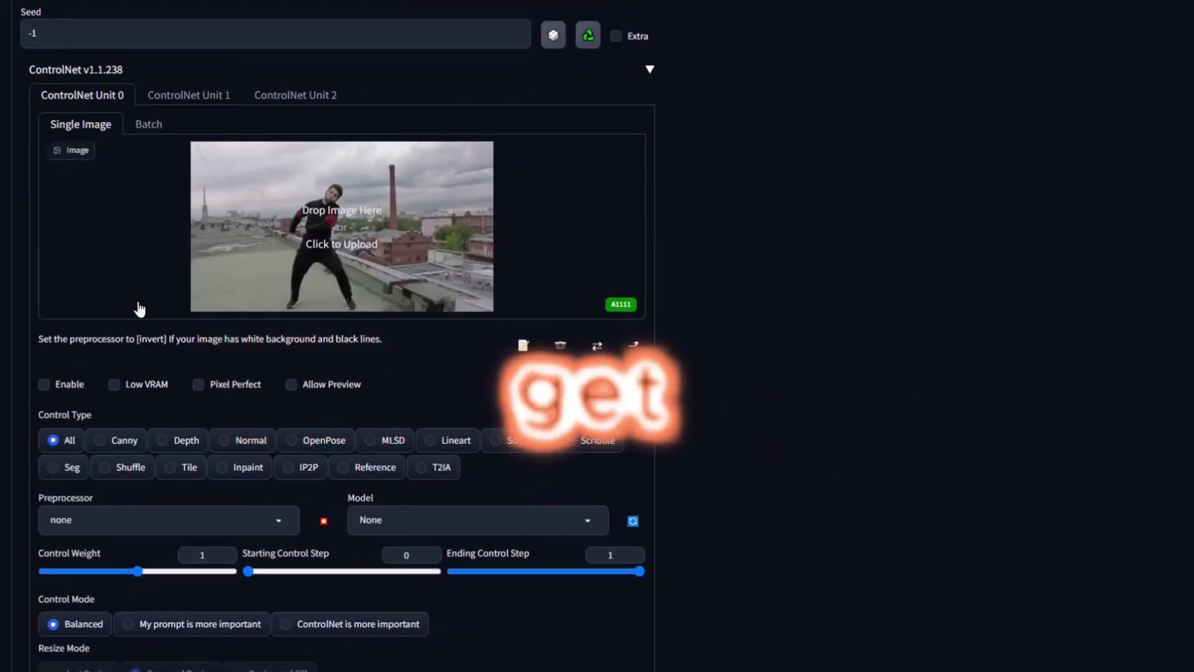
click(69, 394)
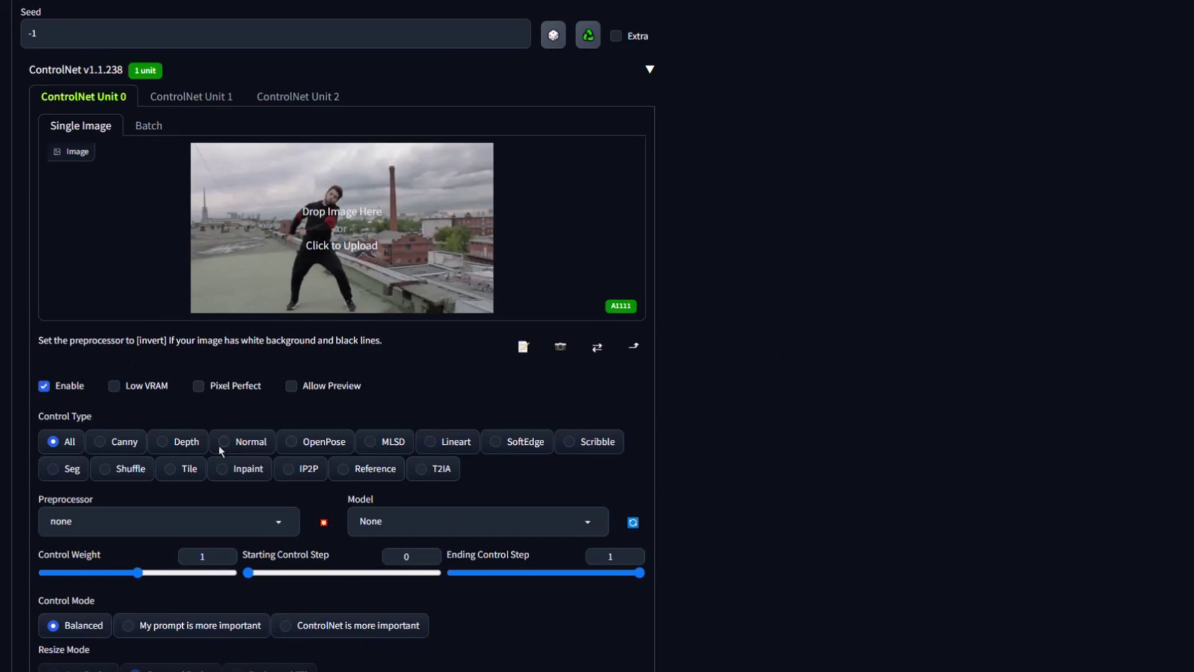
click(125, 441)
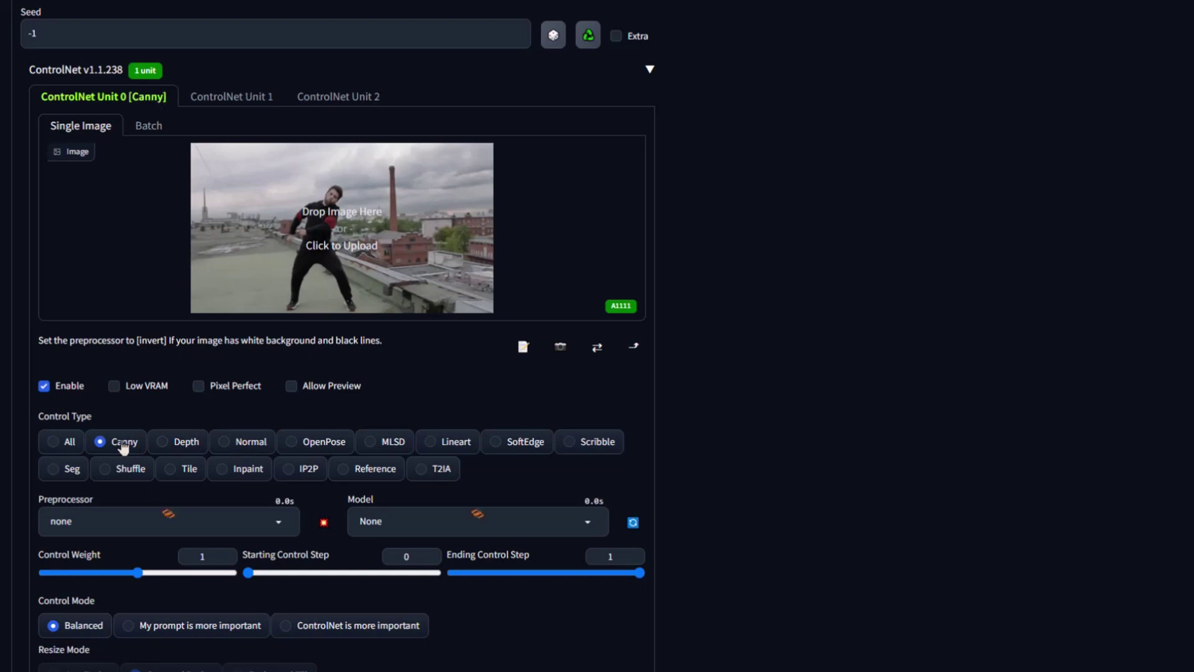
Enable ControlNet Unit 1 with Tile control and preprocessor set to none.
click(216, 107)
click(70, 392)
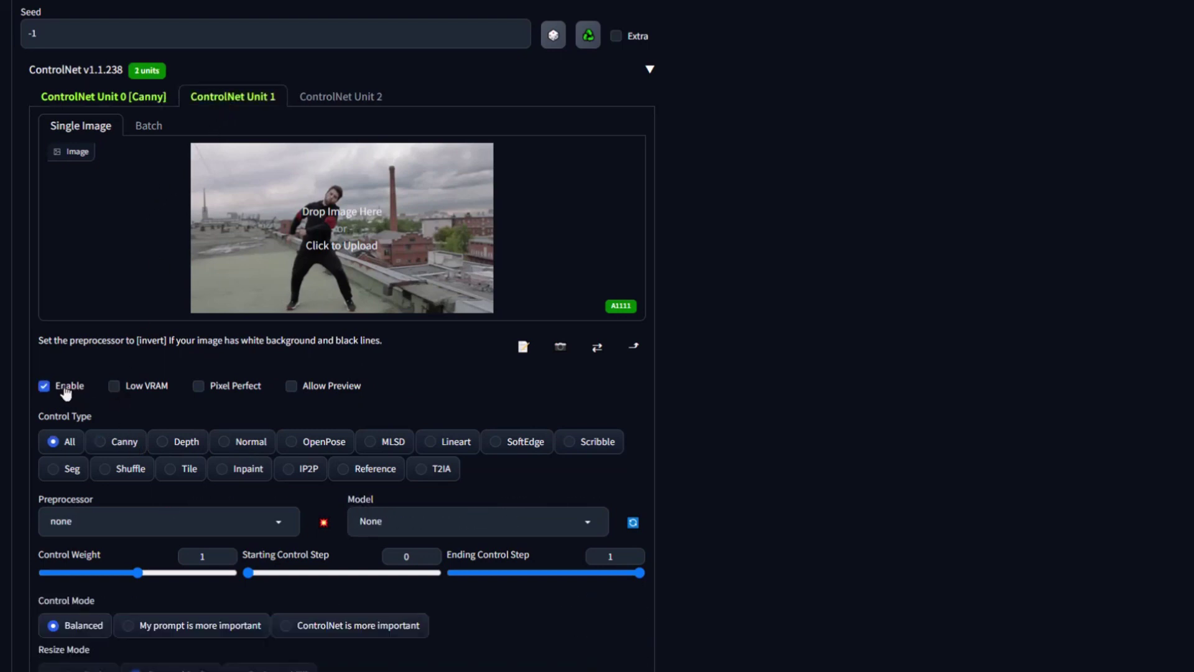
click(168, 469)
click(81, 522)
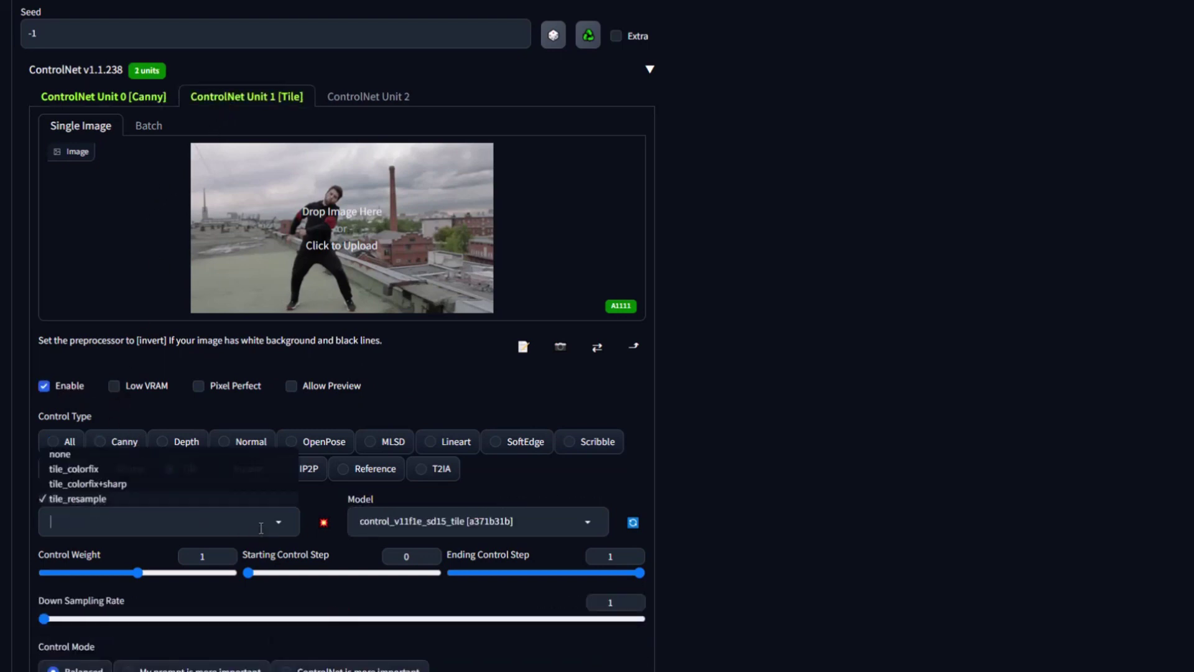
click(73, 454)
scroll(568, 419, up, 14)
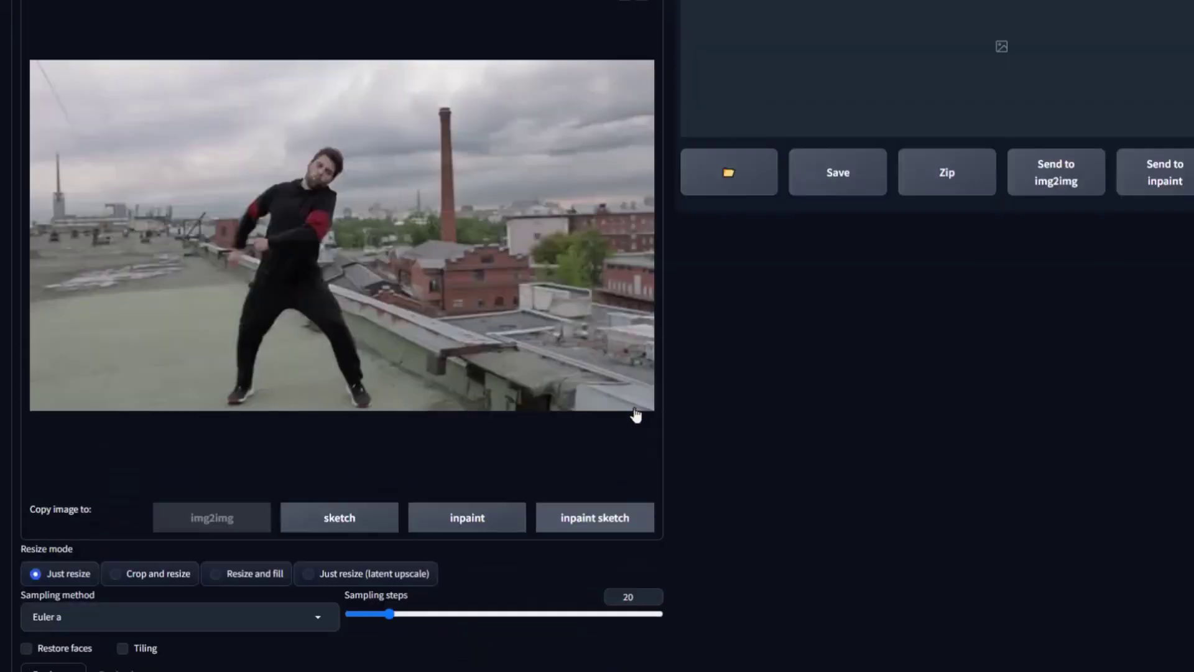
scroll(636, 416, up, 5)
Generate the armored dancer test image with Ctrl+Enter, then go to the Deforum tab.
key(ctrl+Return)
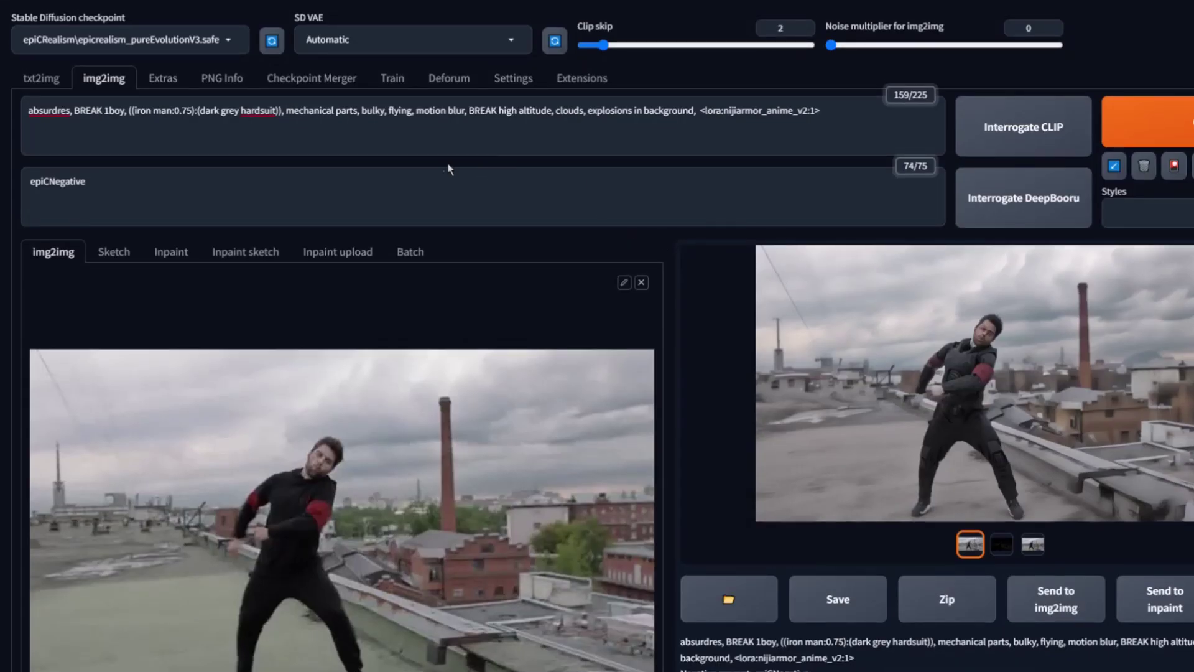
click(441, 85)
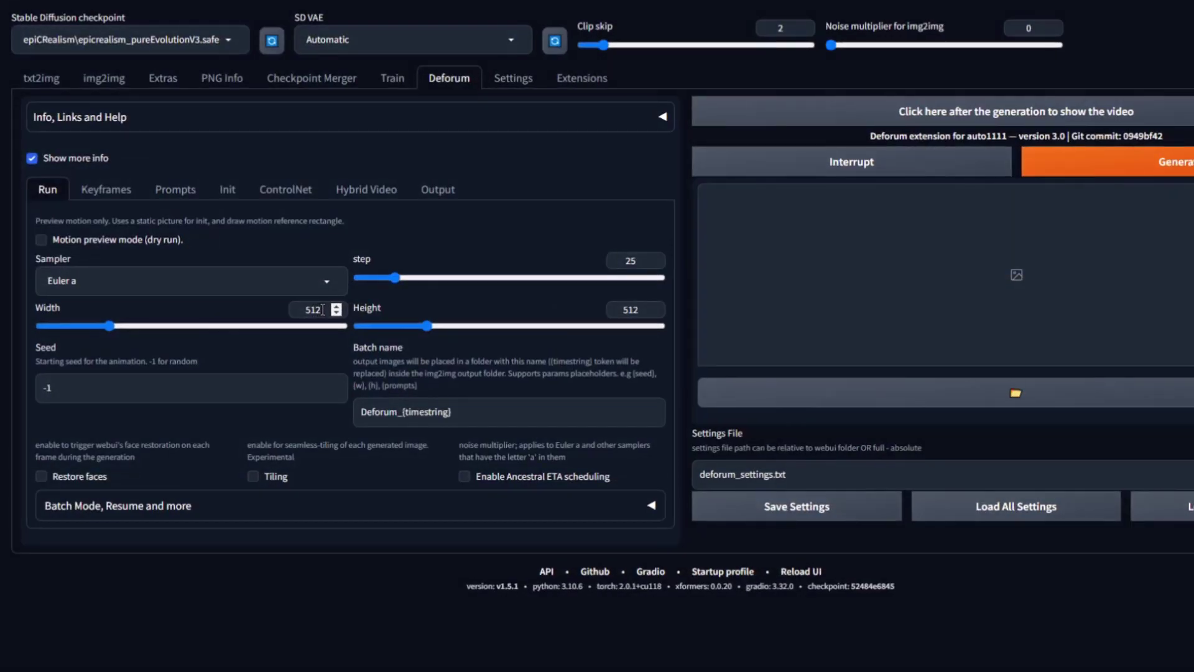
Set the Deforum run to 1024×576 and replace the batch name with 'dancing_'.
text(1024)
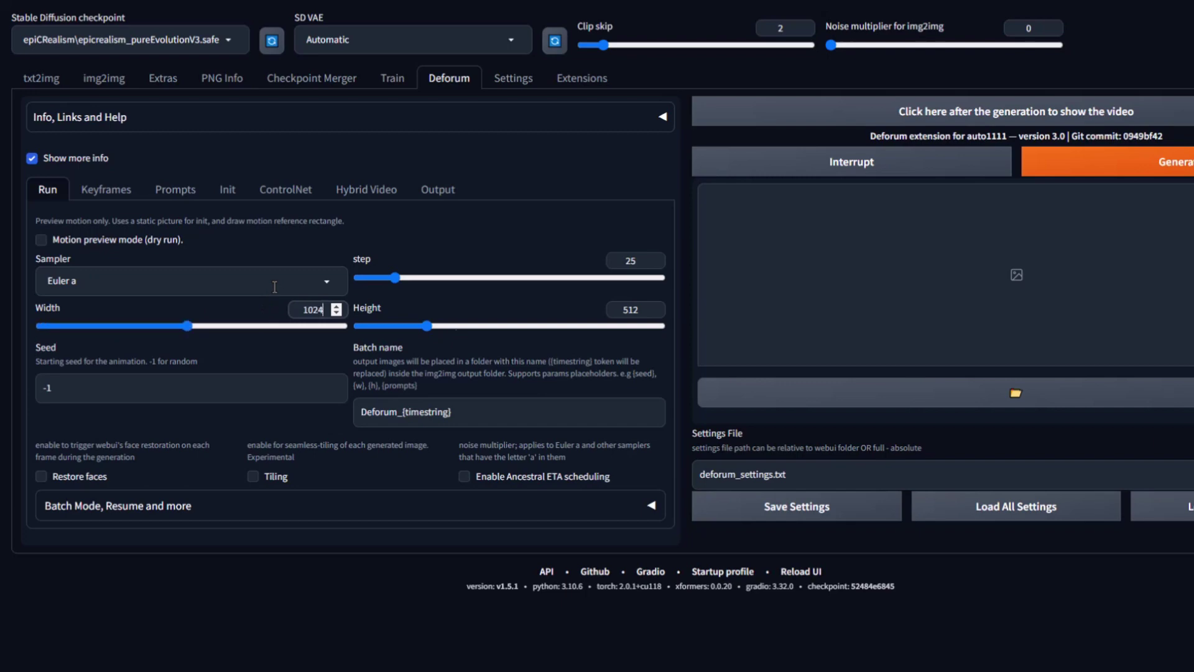
text(576)
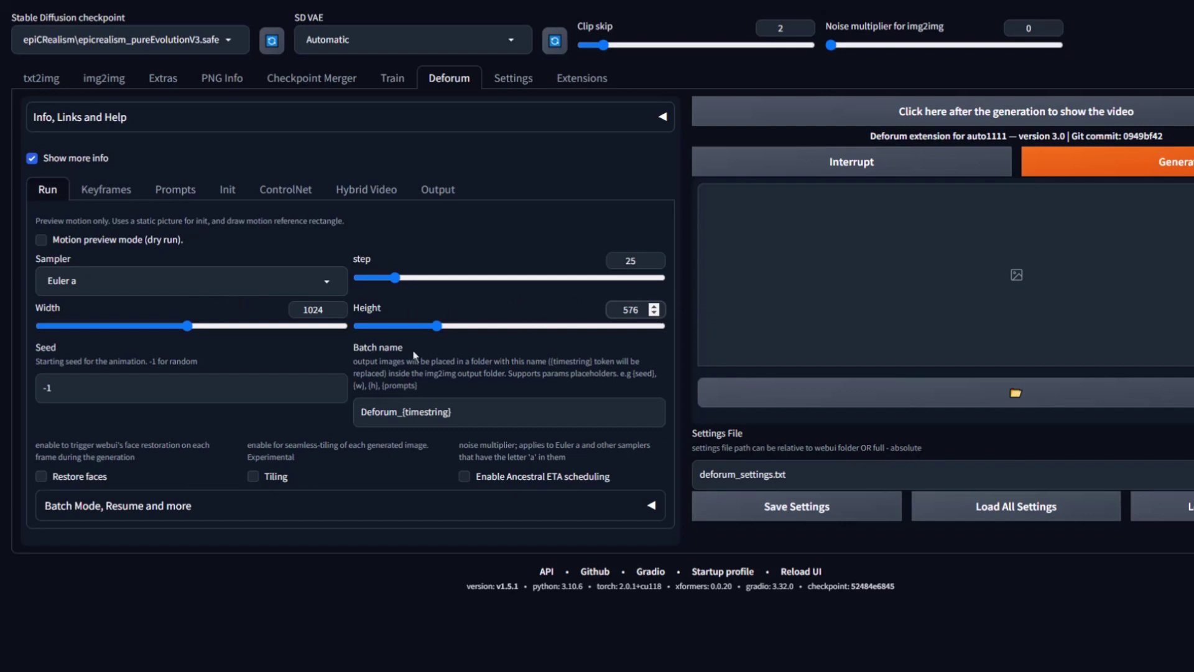
drag(457, 412, 366, 414)
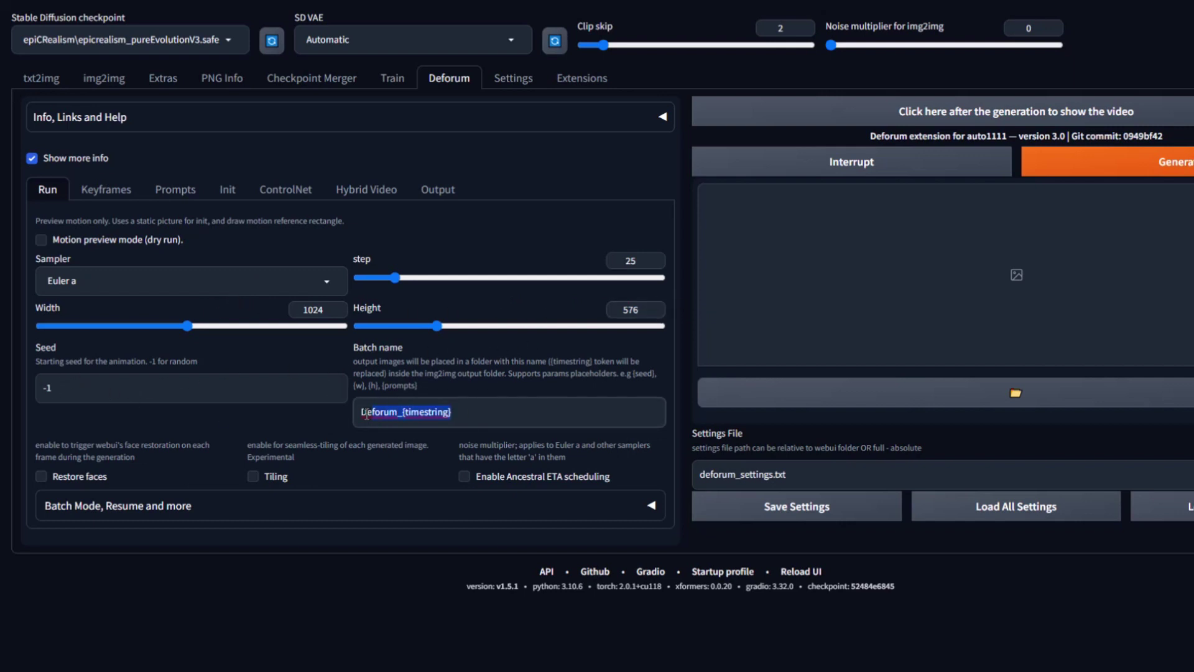
text(dancin)
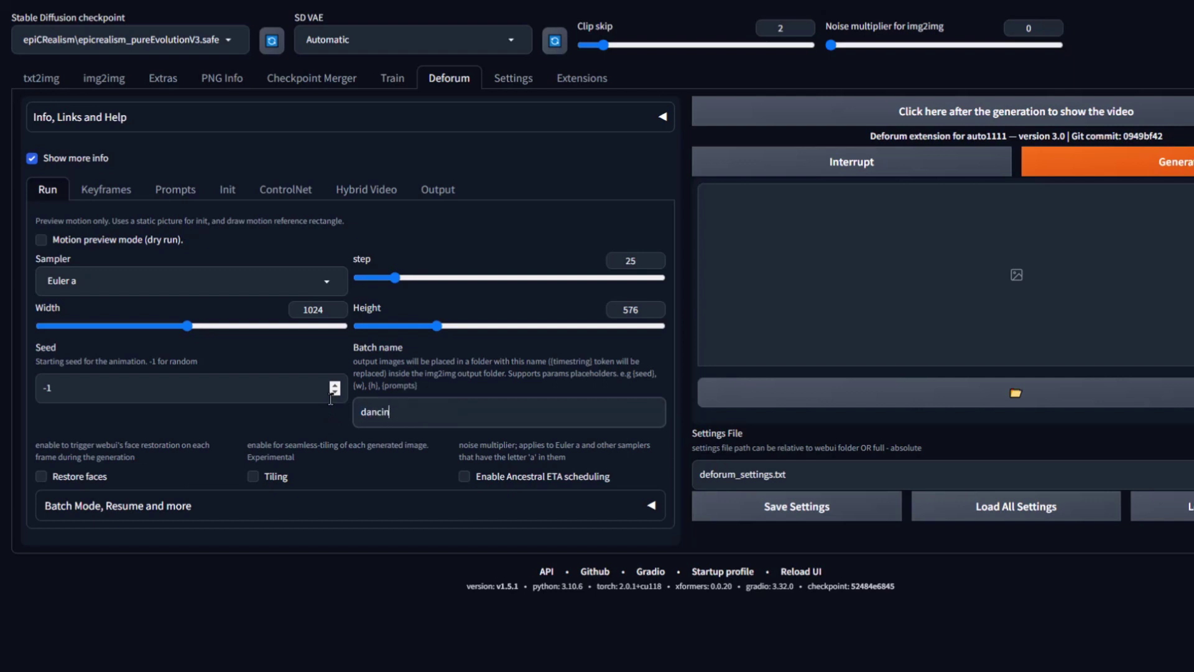
text(g_man)
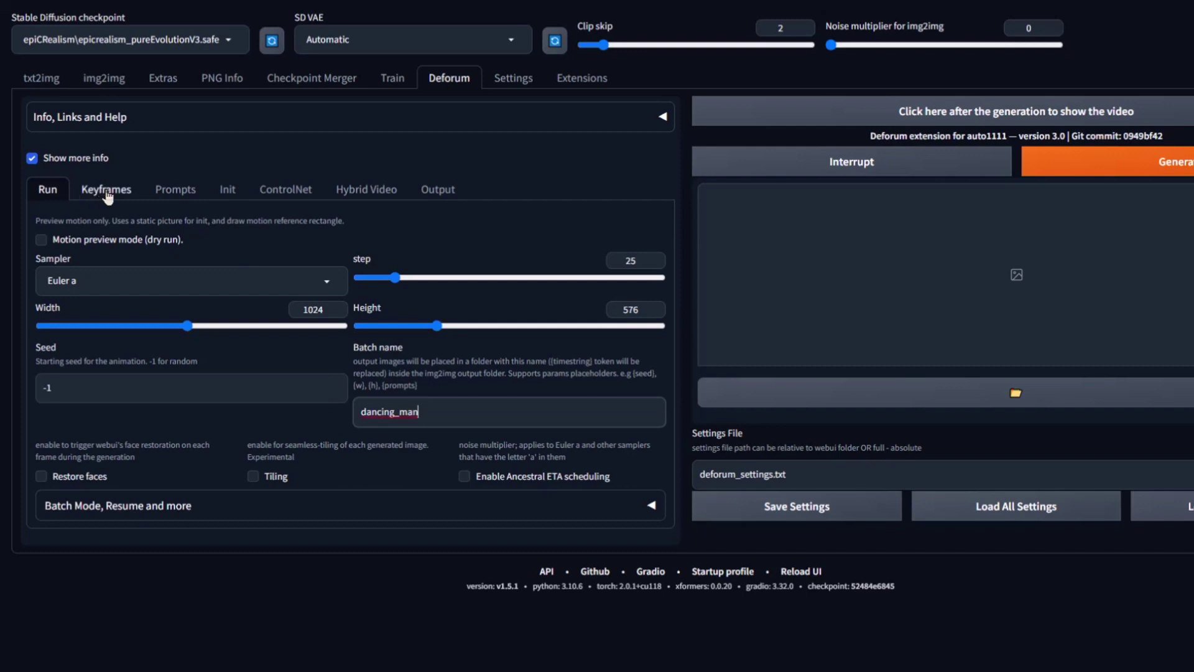
Set the Deforum keyframes to 3D animation mode, wrap border and cadence 1.
click(104, 193)
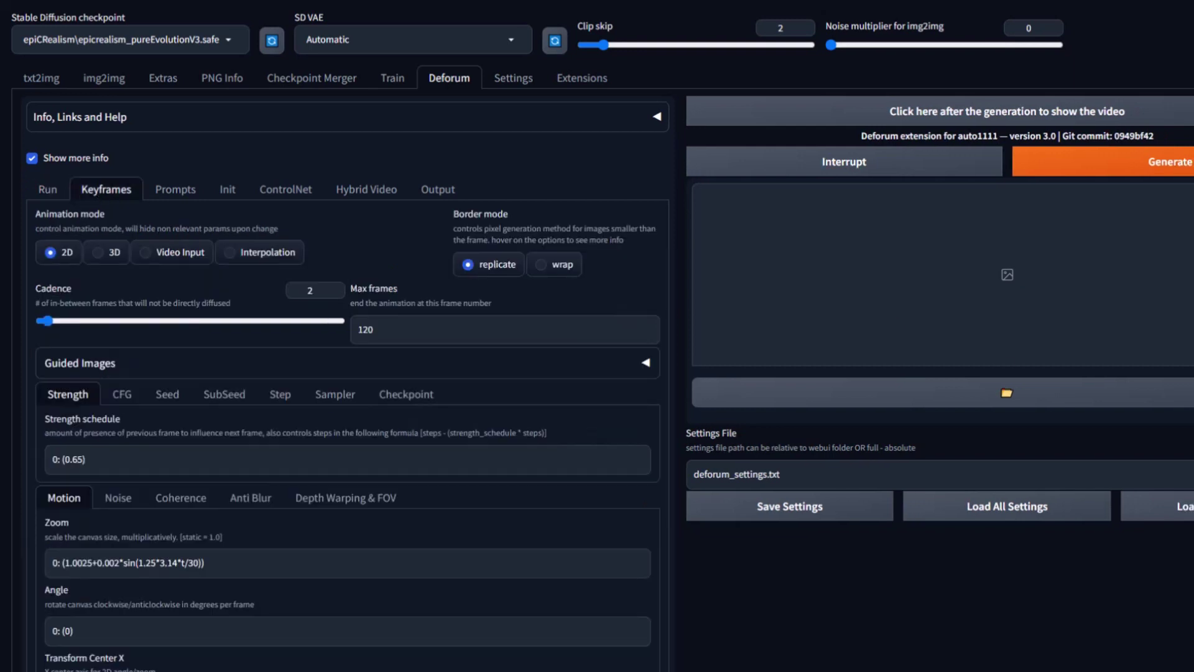
click(100, 254)
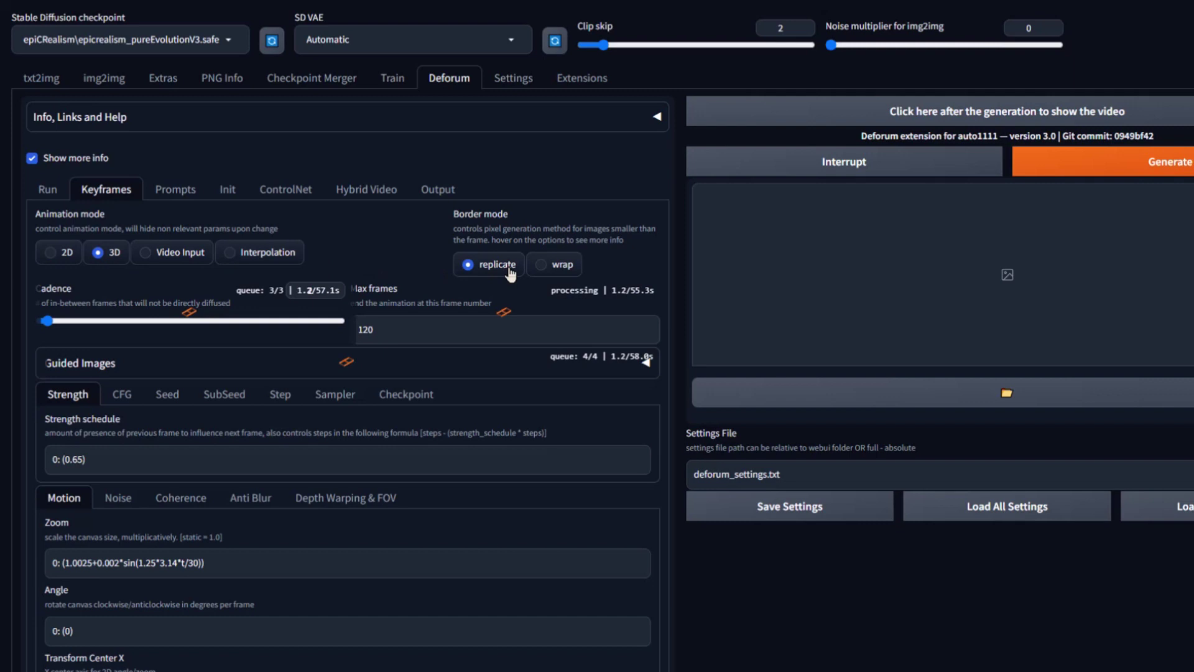
click(540, 265)
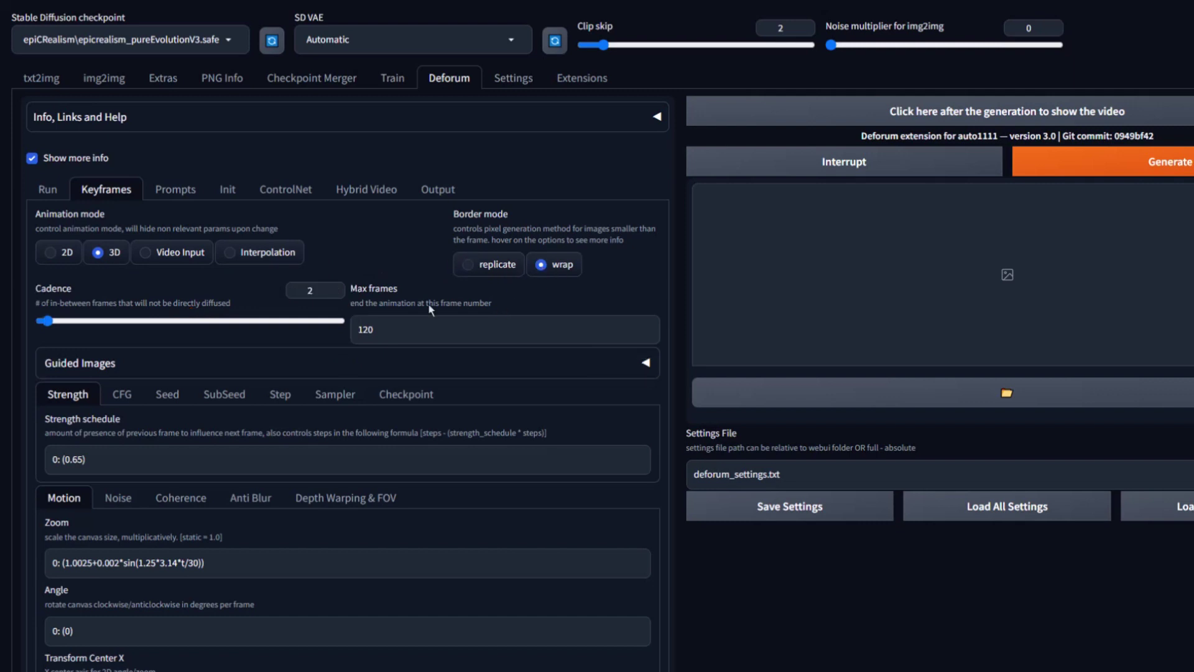
click(336, 293)
Edit the strength and CFG scale schedules and set seed behaviour to fixed.
click(77, 459)
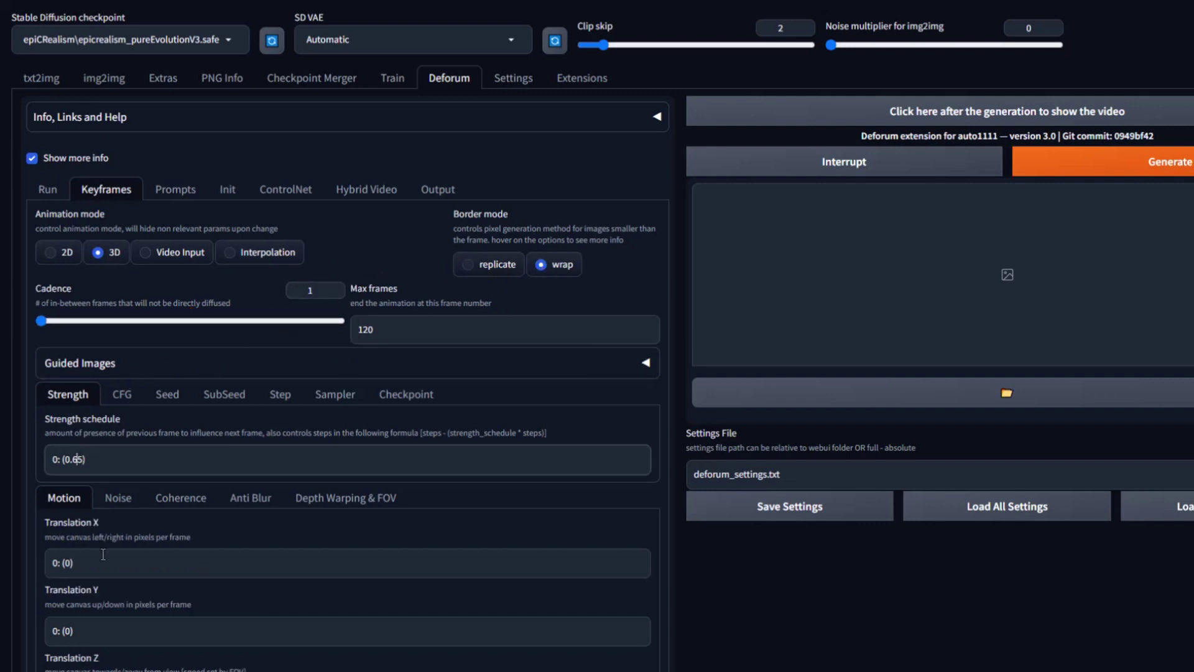
click(124, 395)
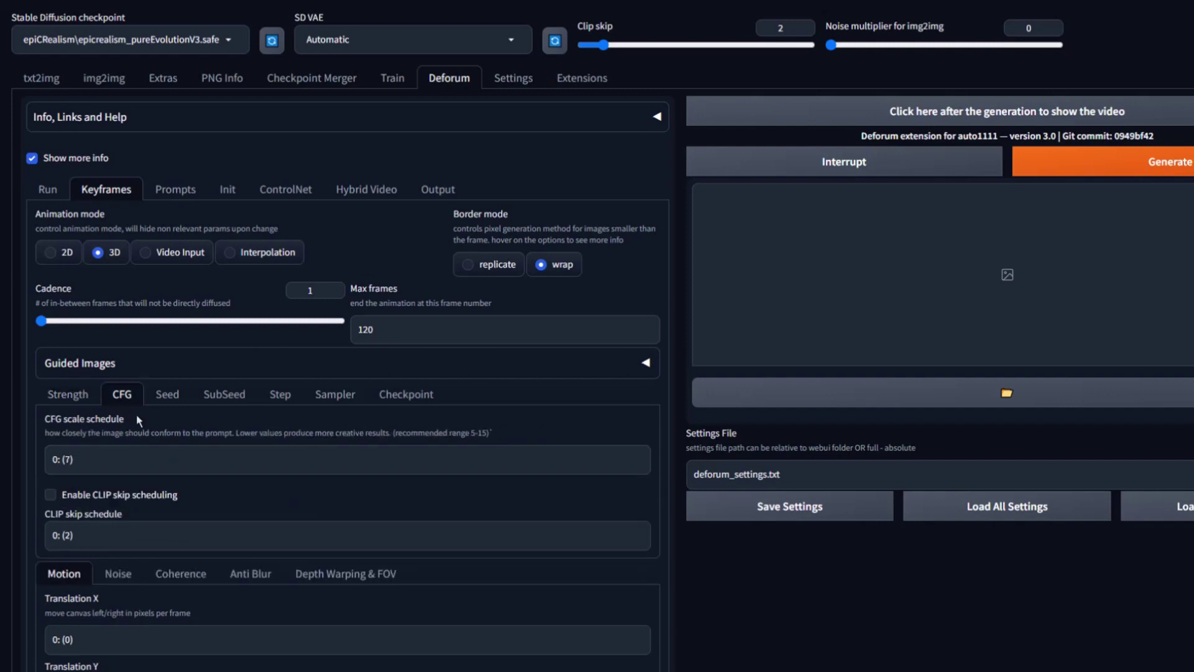
click(69, 460)
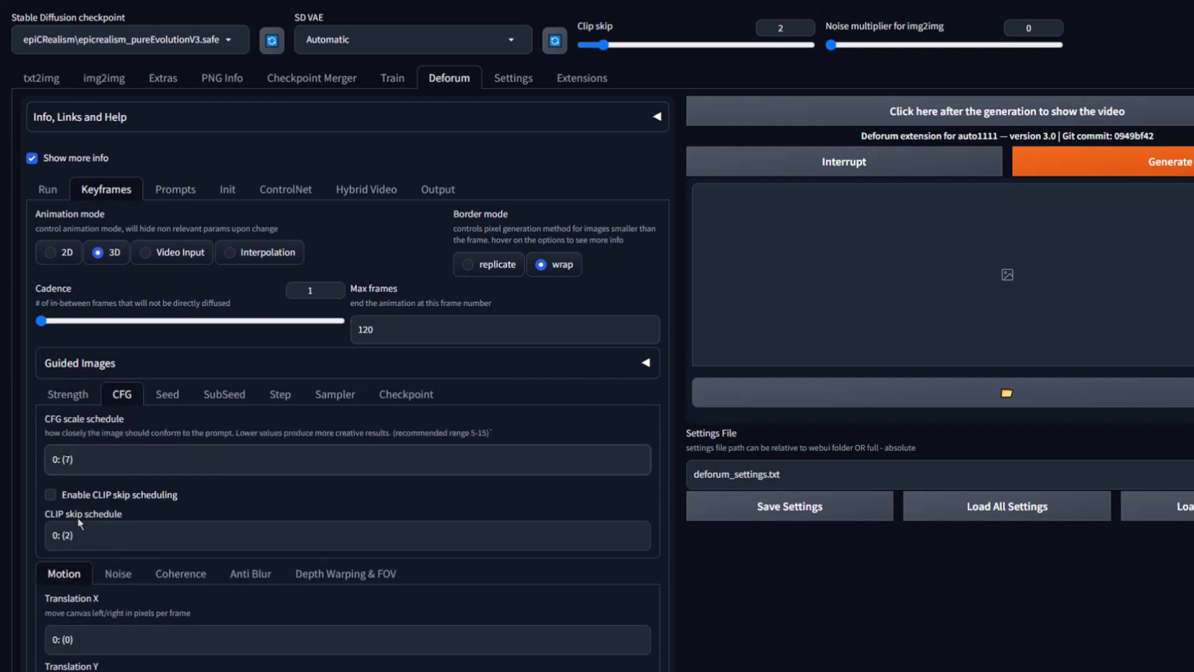
click(166, 396)
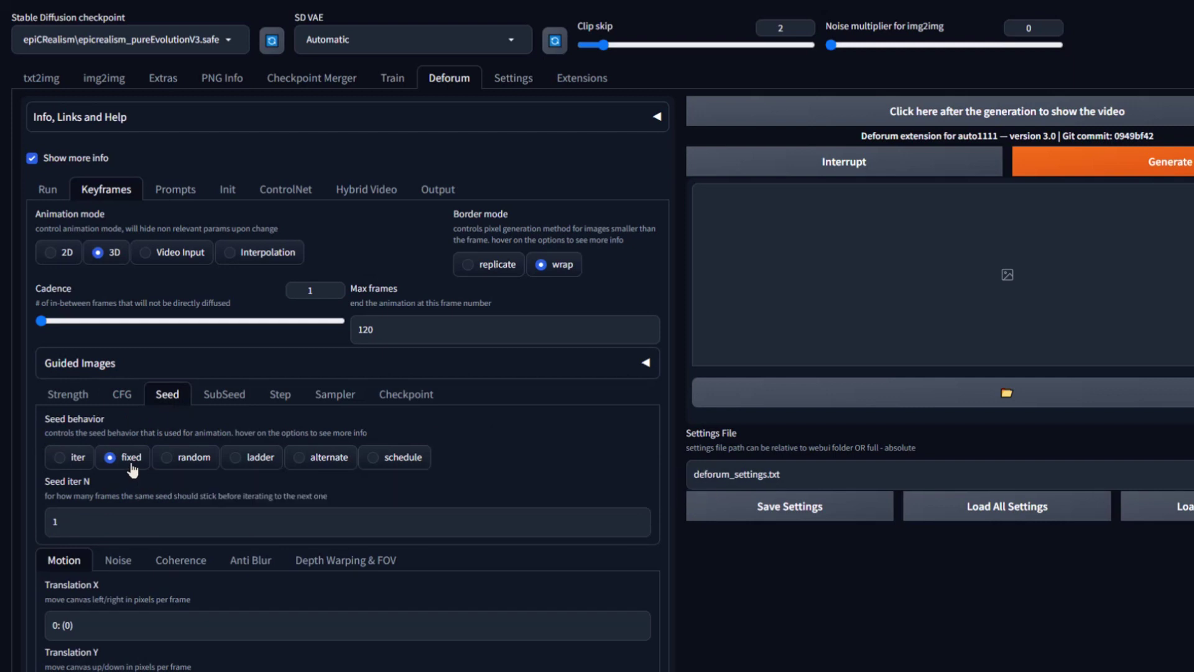
scroll(127, 510, down, 2)
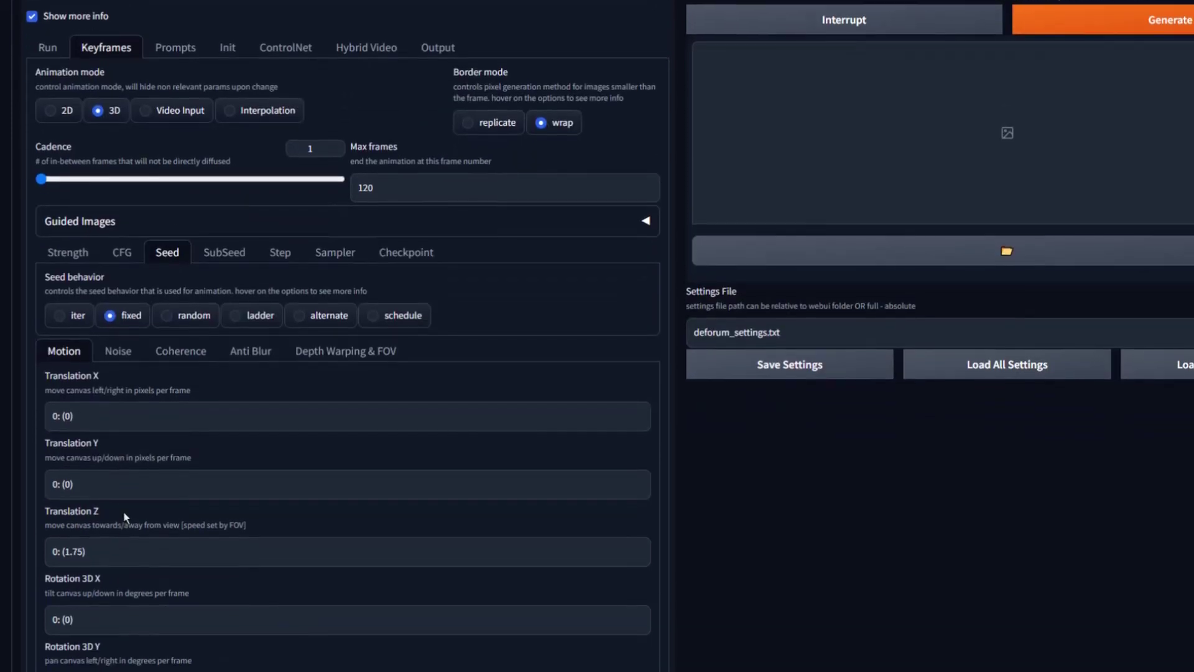
scroll(127, 517, down, 1)
Set Translation Z to 0: (0), edit the noise schedule, and set colour coherence to None.
click(75, 480)
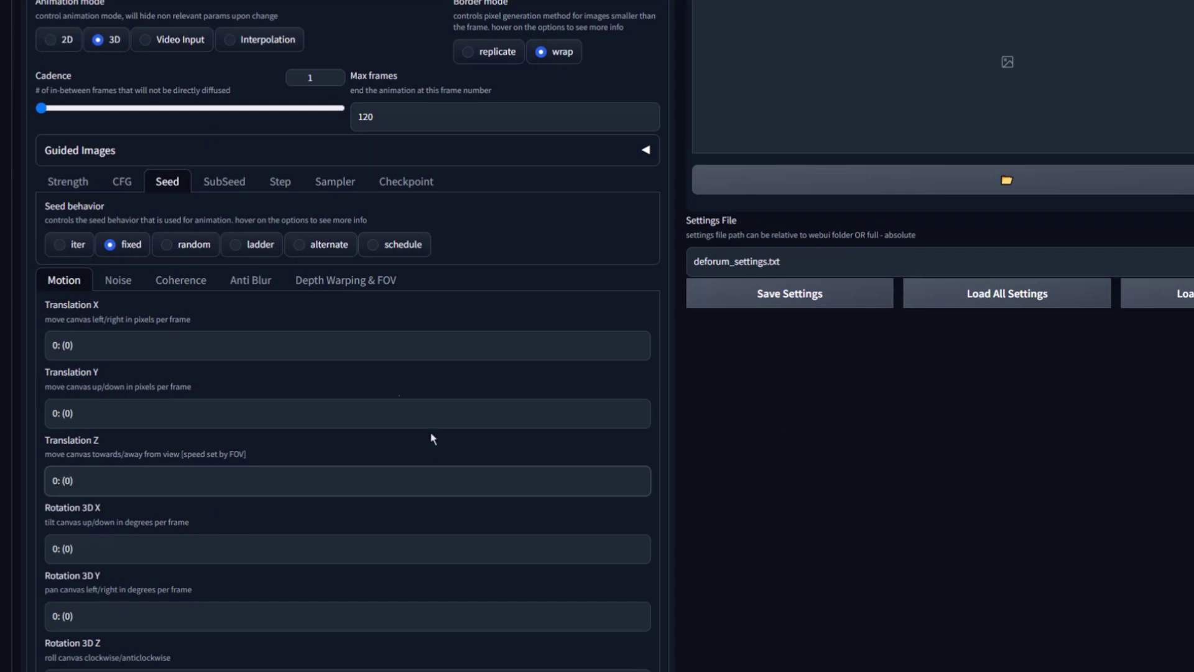
click(128, 288)
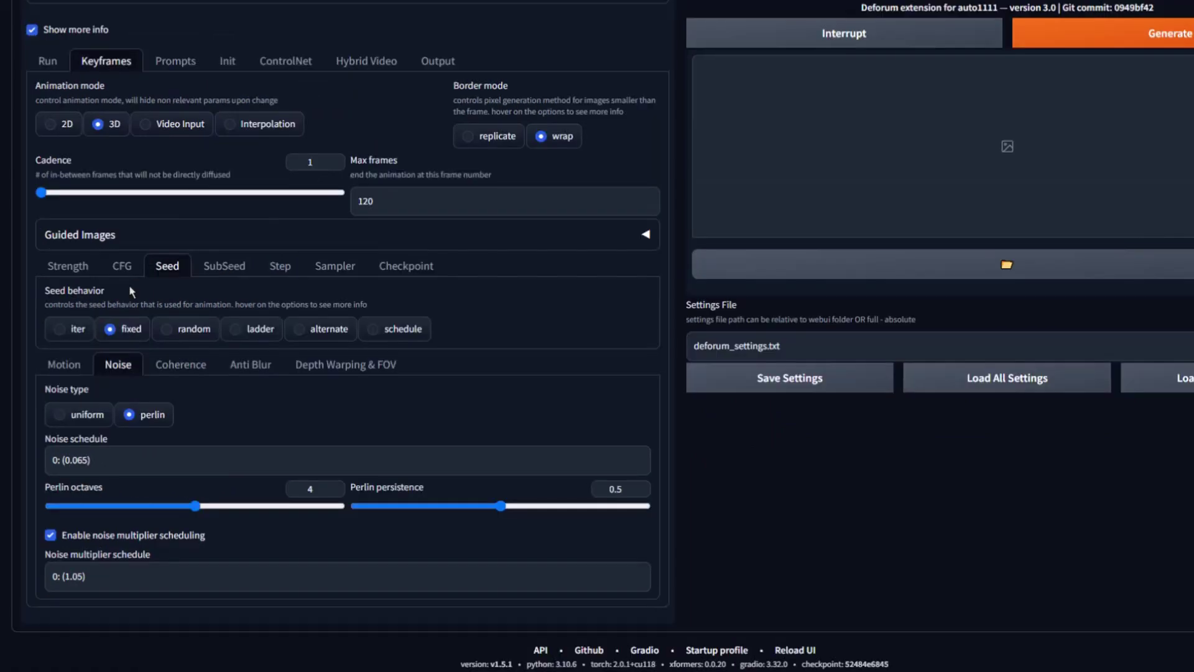
click(86, 459)
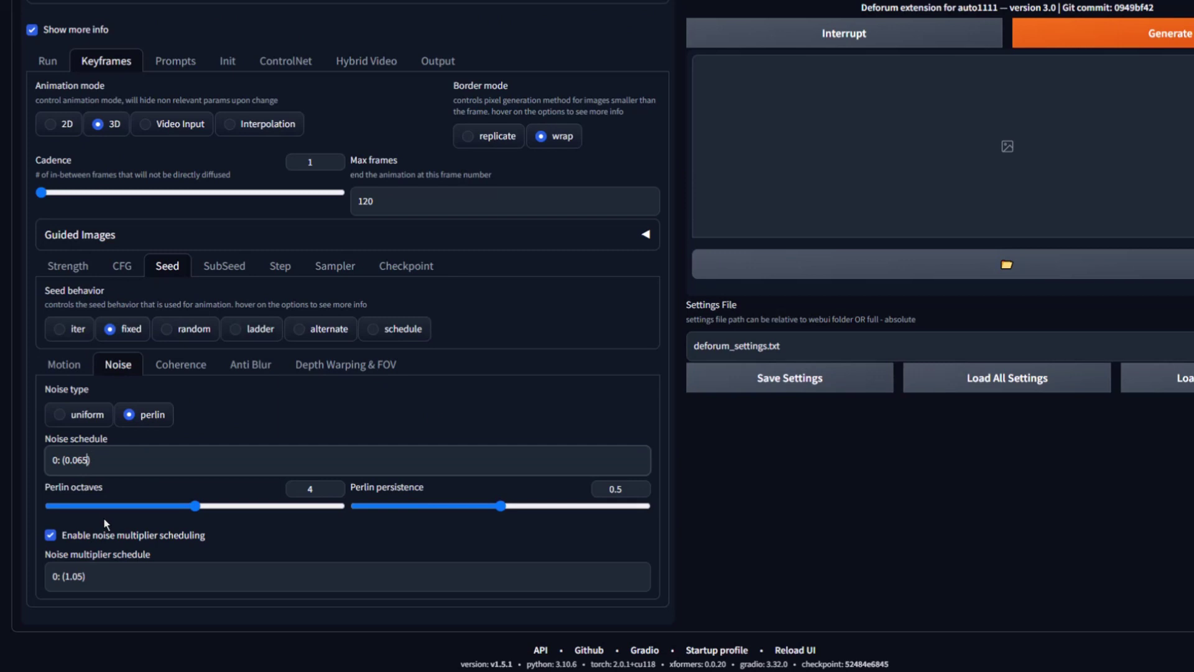
key(BackSpace)
key(BackSpace)
click(179, 372)
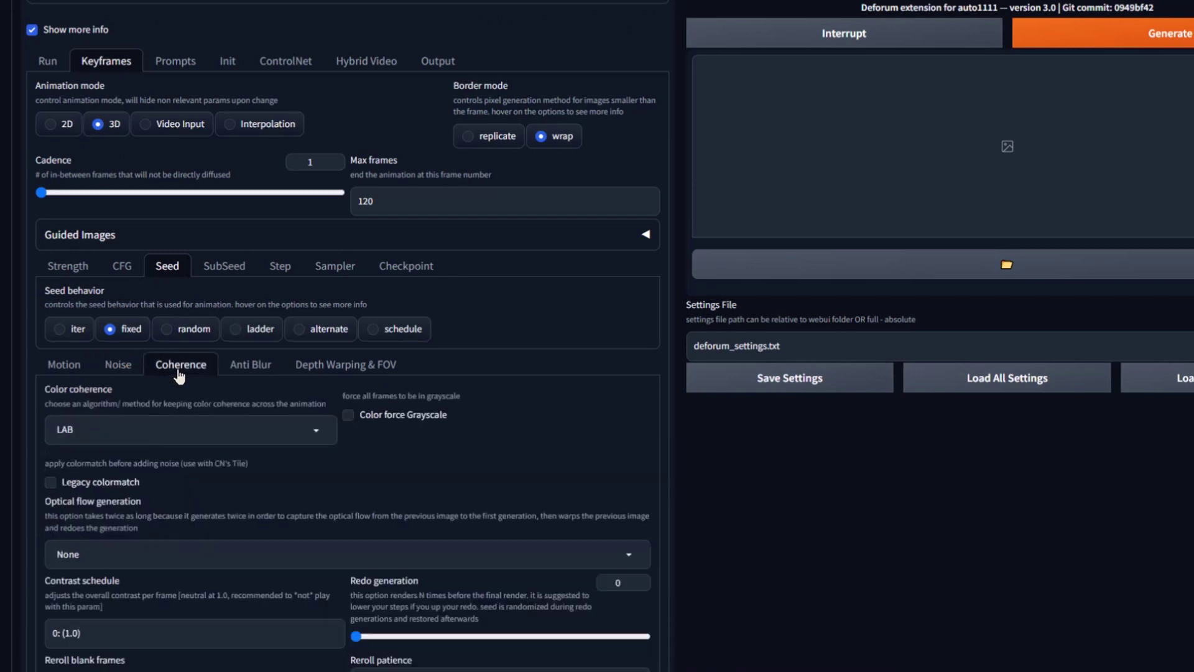
click(227, 436)
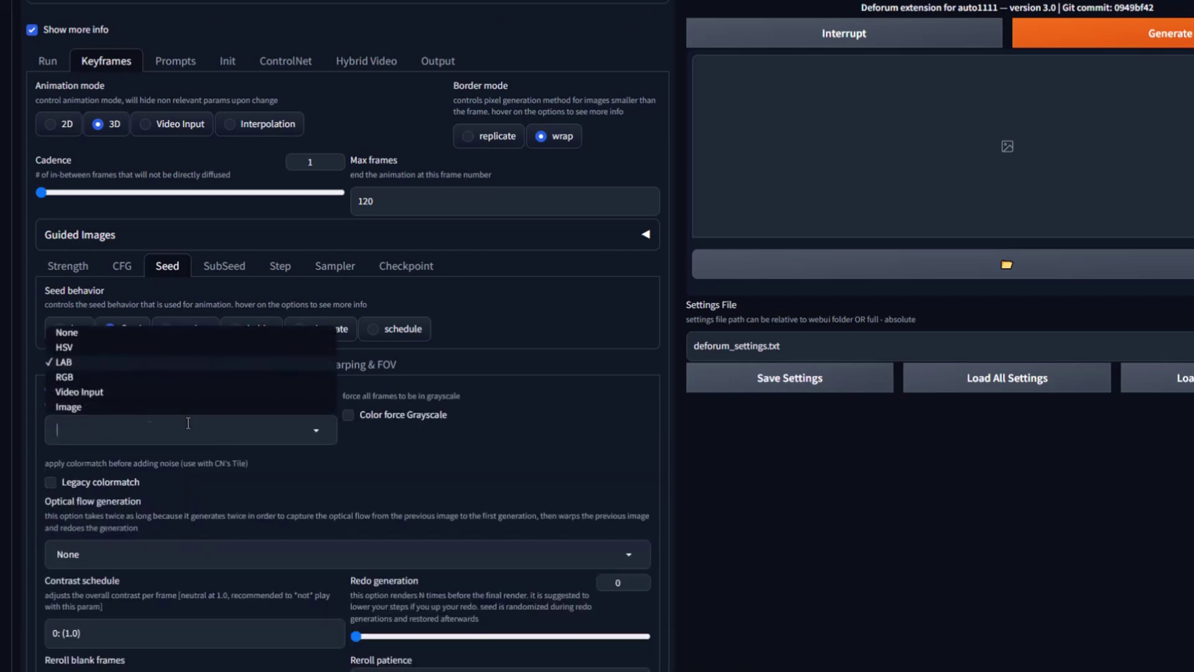
click(72, 333)
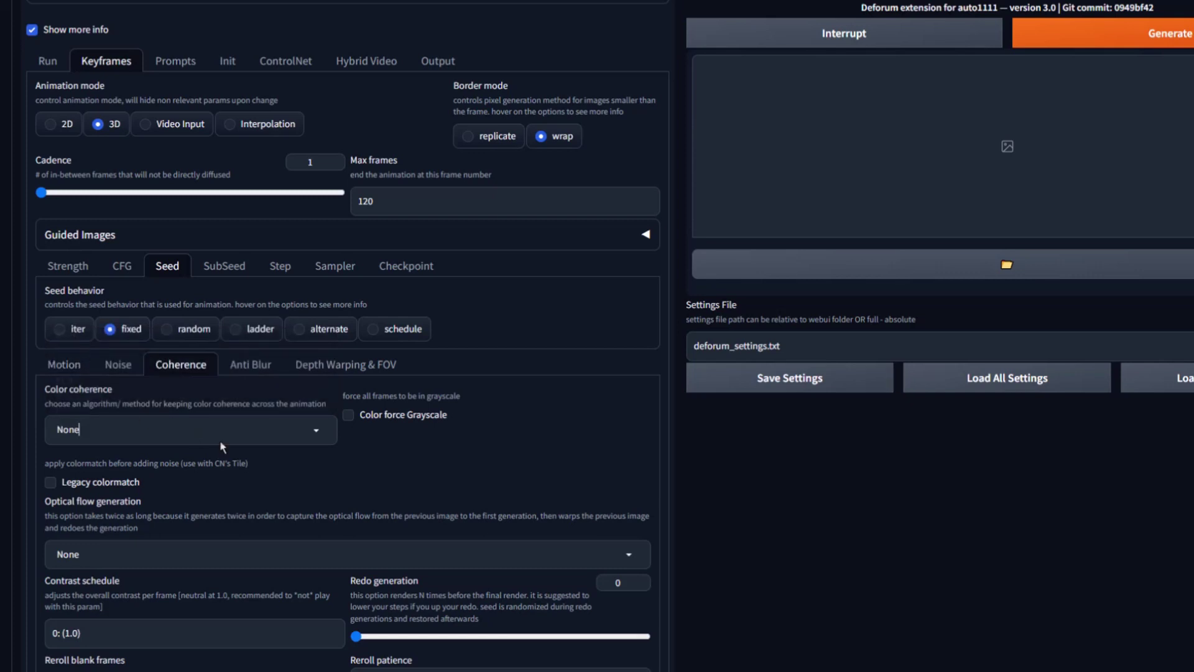
scroll(206, 348, up, 2)
Delete the frame 30, 60 and 90 prompts and paste the img2img prompt into frame 0.
click(180, 191)
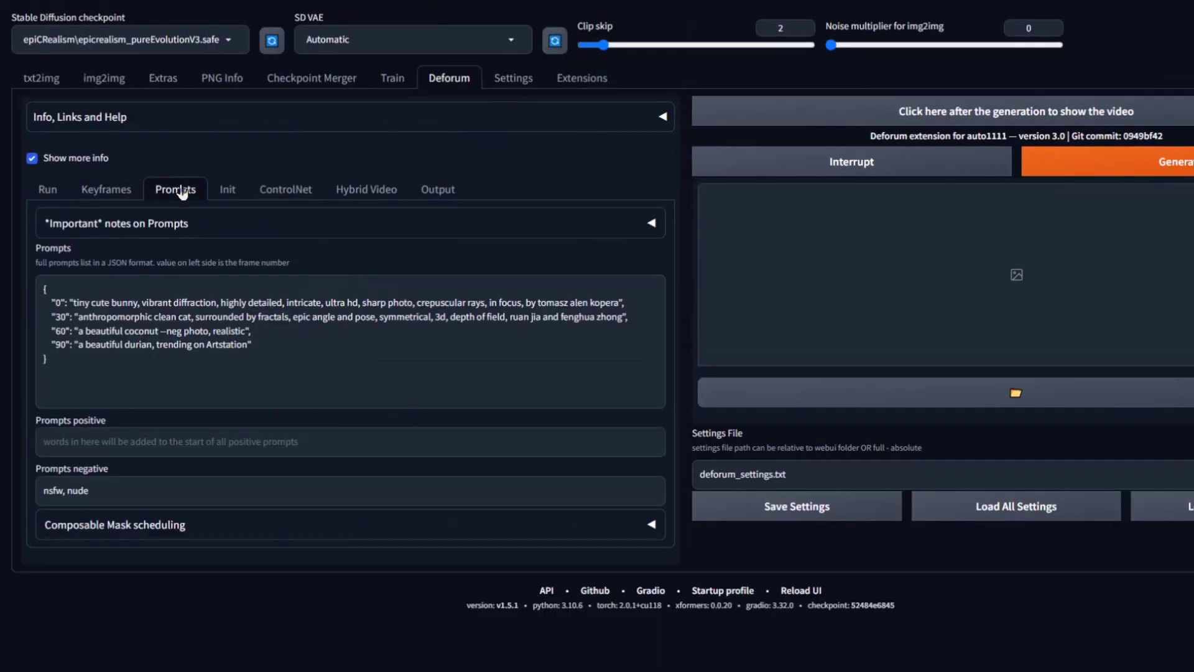
drag(261, 345, 74, 303)
key(BackSpace)
text(ti)
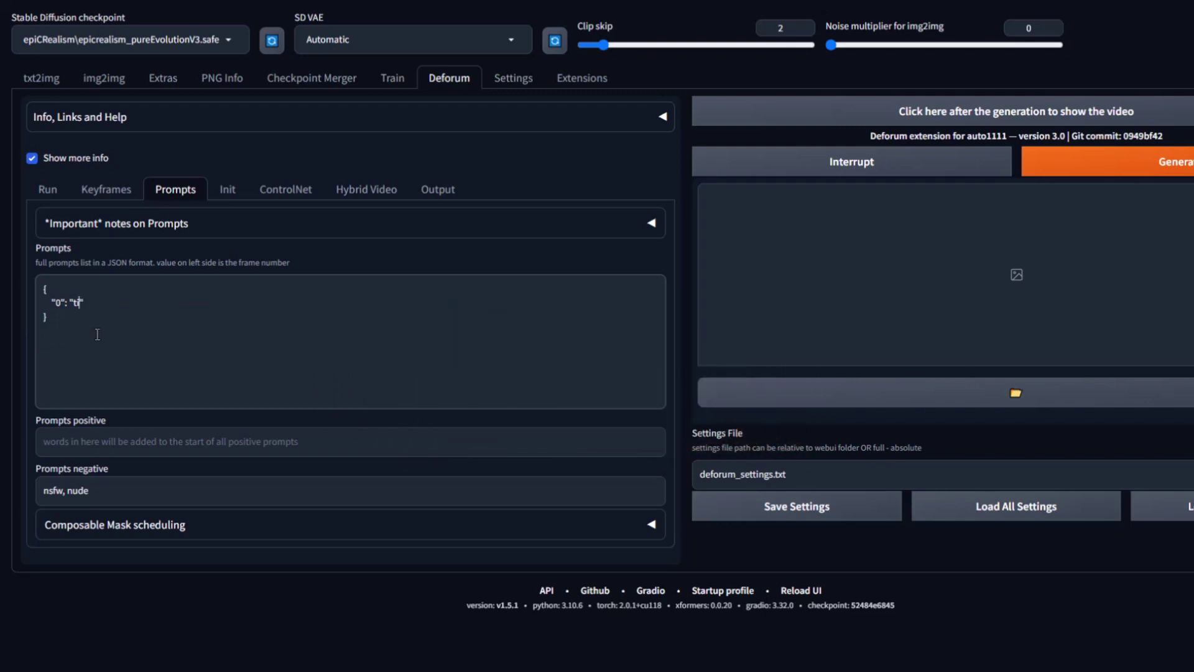
text(absurdres, BREAK 1boy, ((iron man:0.75):(dark grey hardsuit)), mechanical parts, bulky, flying, motion blur, BREAK high altitude, clouds, explosions in background, <lora:nijiarmor_anime_v2:1>)
Replace the Deforum negative prompt with epiCNegative copied from img2img.
click(104, 78)
double_click(114, 177)
key(ctrl+c)
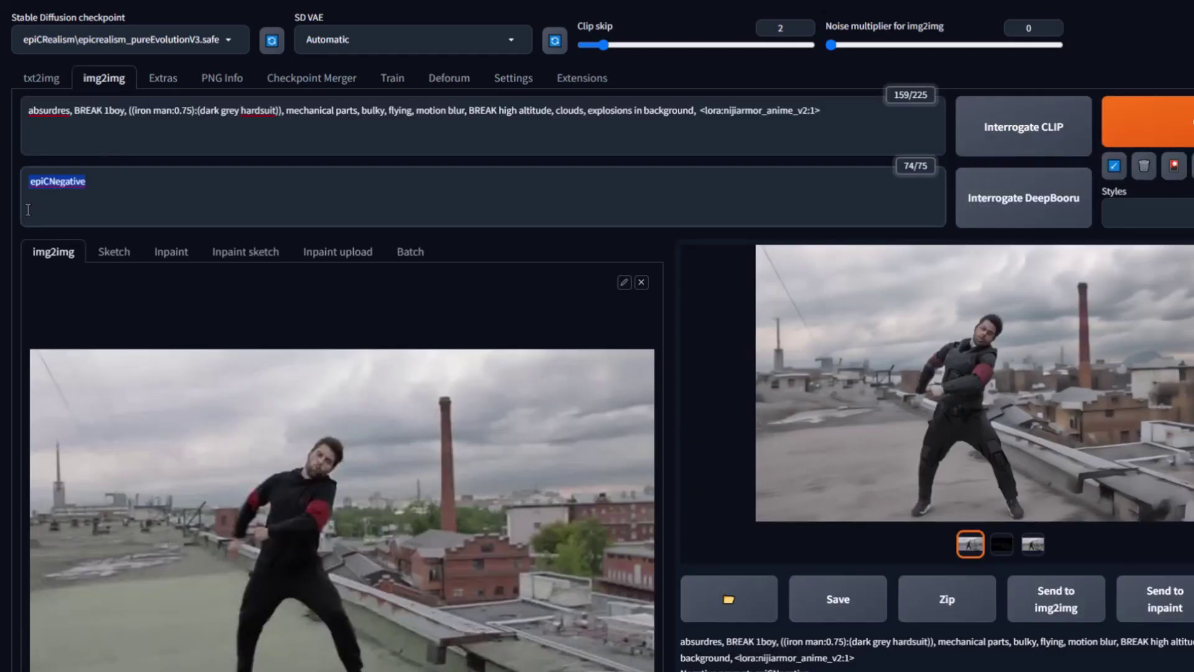
click(449, 78)
triple_click(124, 490)
key(ctrl+v)
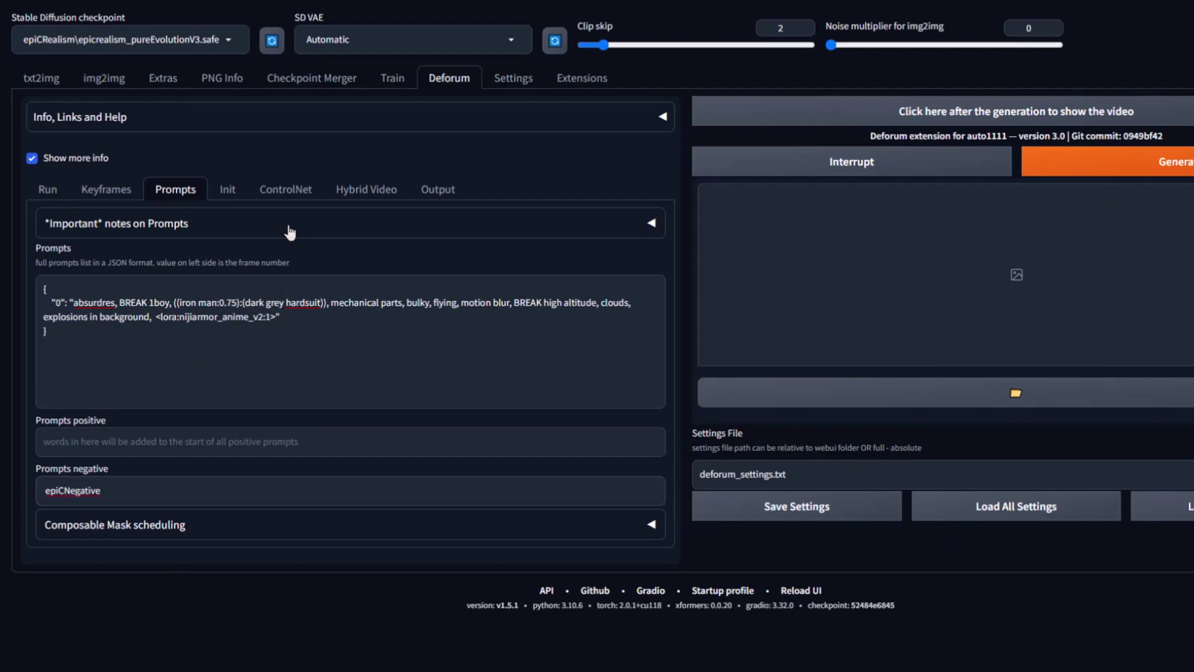
click(233, 198)
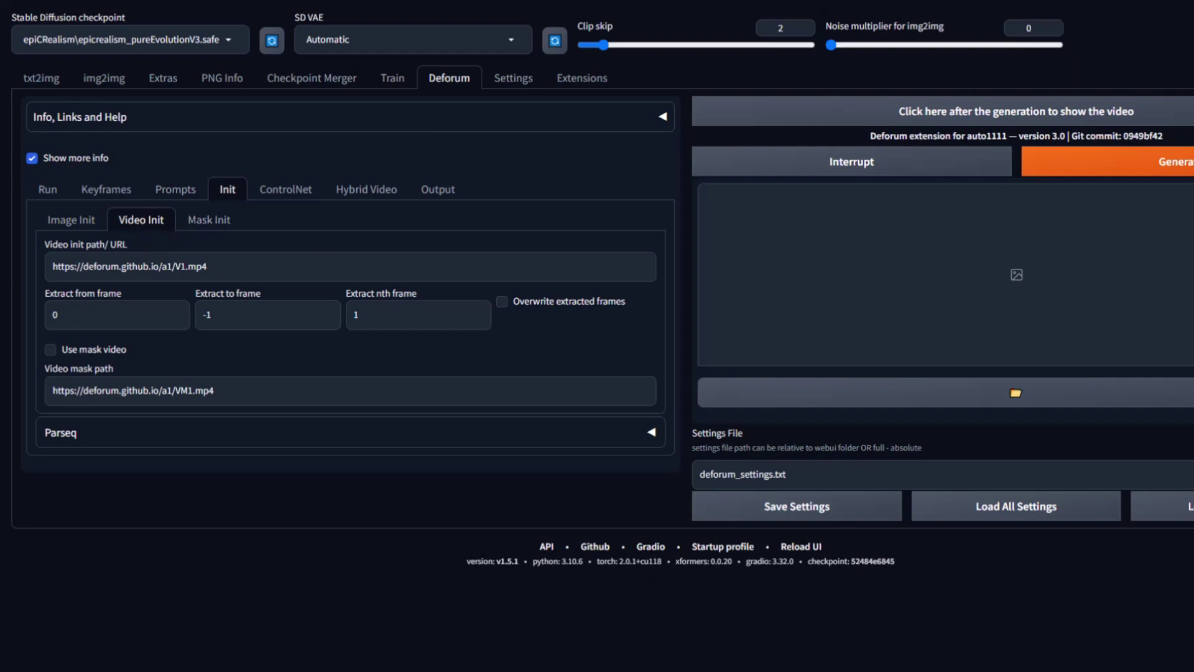
Copy the full path of 1024x576.mp4 from its Explorer folder.
drag(721, 2, 596, 142)
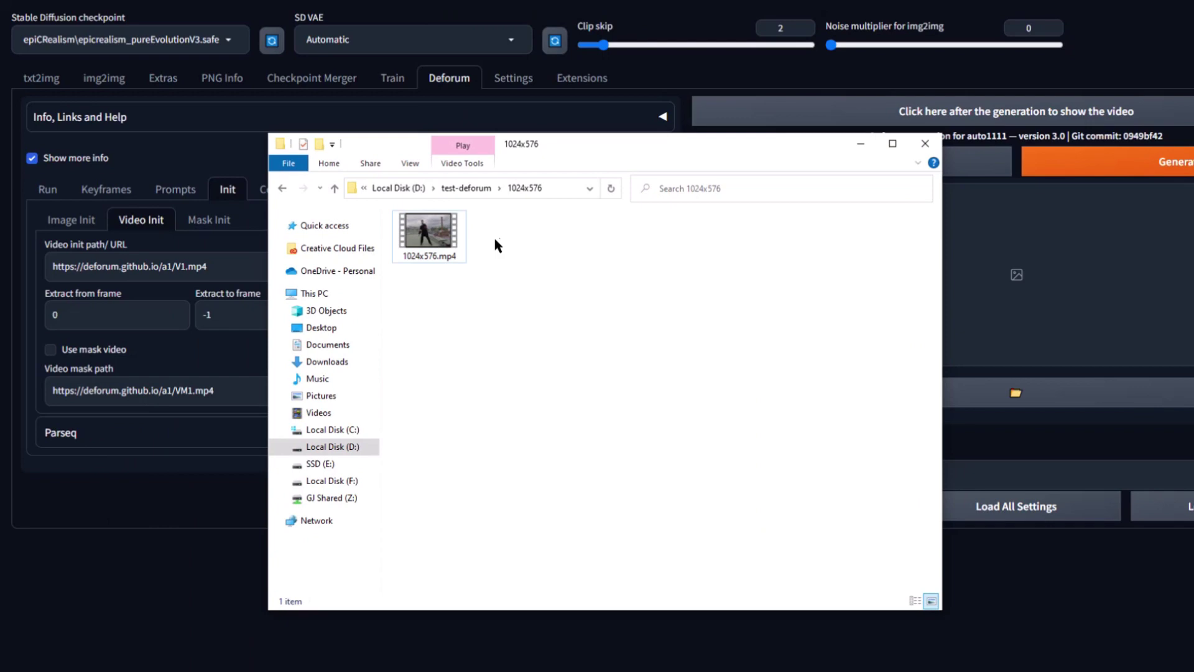
click(434, 242)
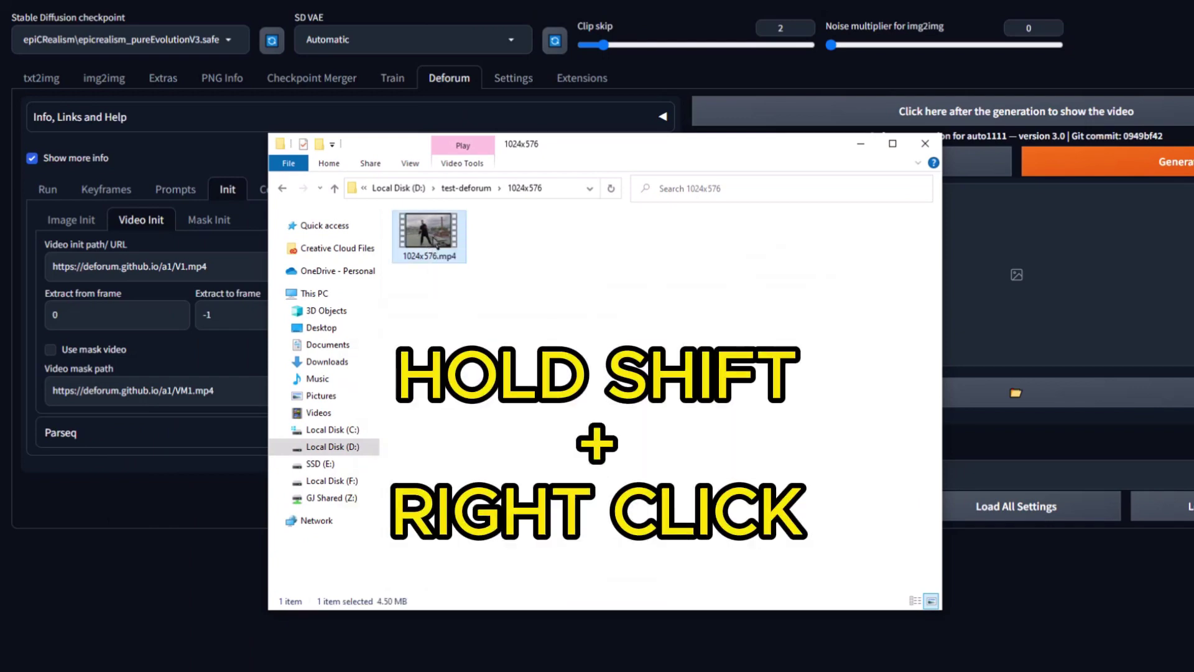
shift+right_click(433, 243)
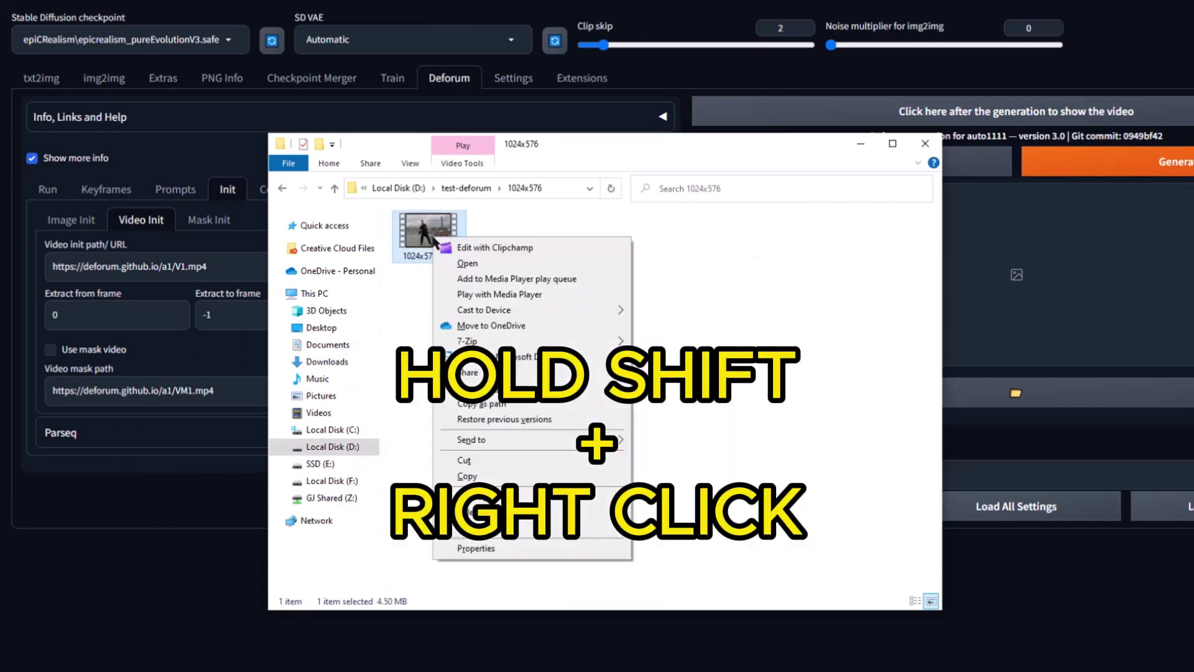
click(486, 404)
key(alt+Tab)
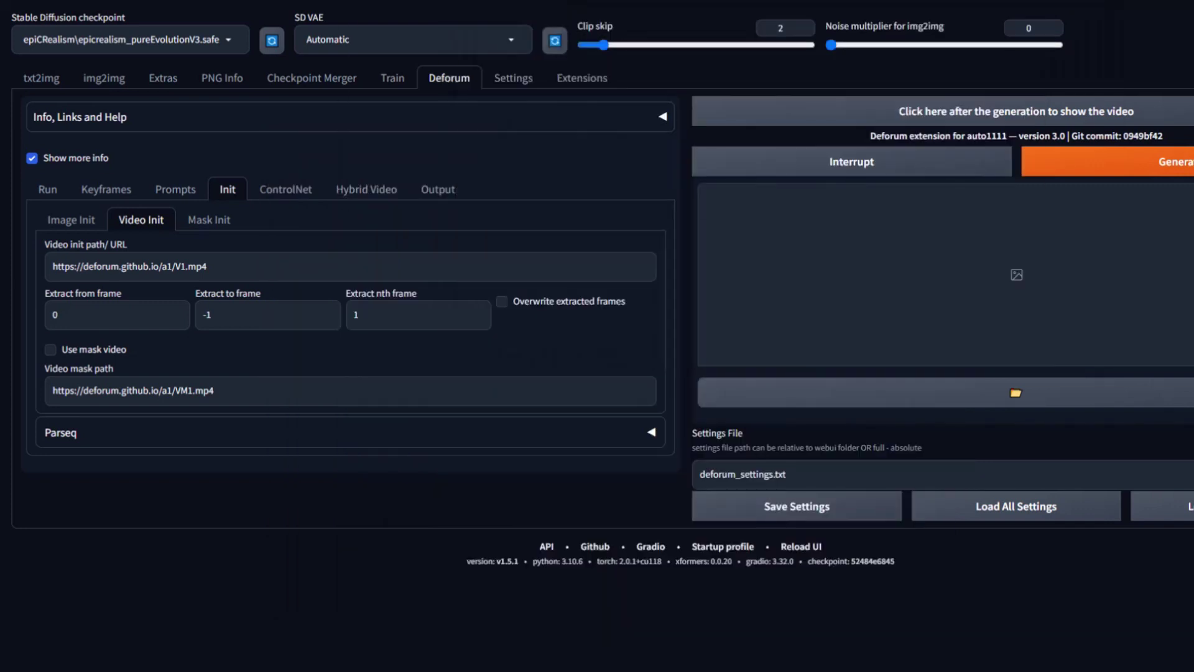
Set Video Init path to D:\test-deforum\1024x576\1024x576.mp4 without quotes and enable Overwrite extracted frames.
click(56, 280)
key(ctrl+a)
key(ctrl+v)
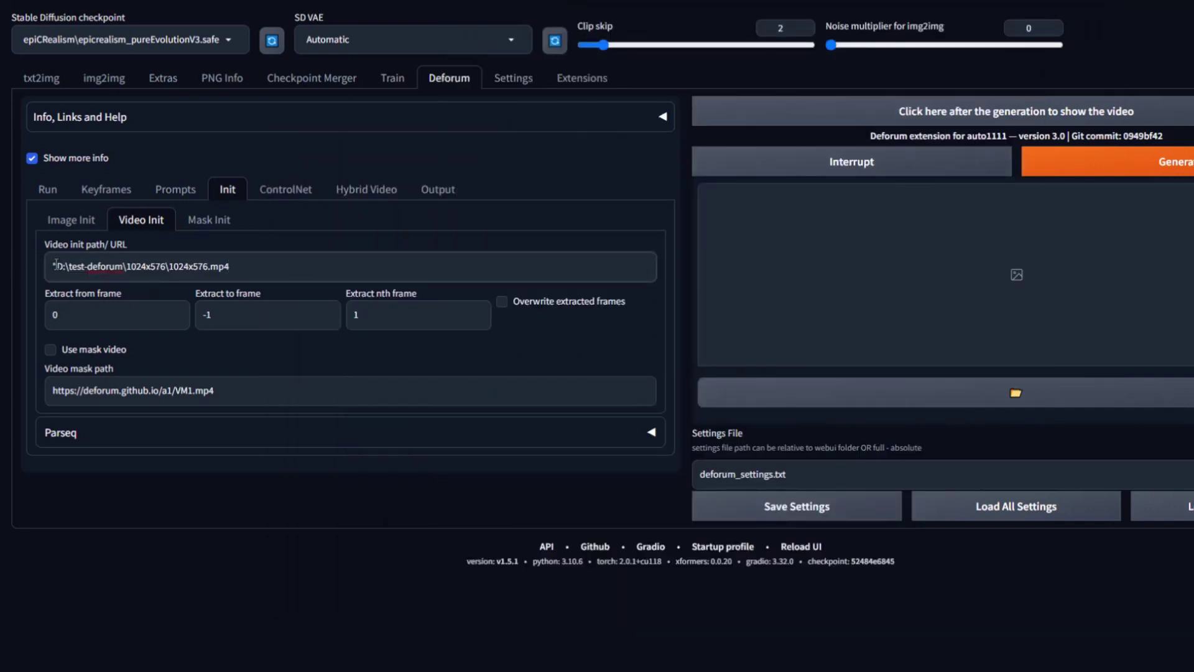
click(55, 266)
key(BackSpace)
click(503, 316)
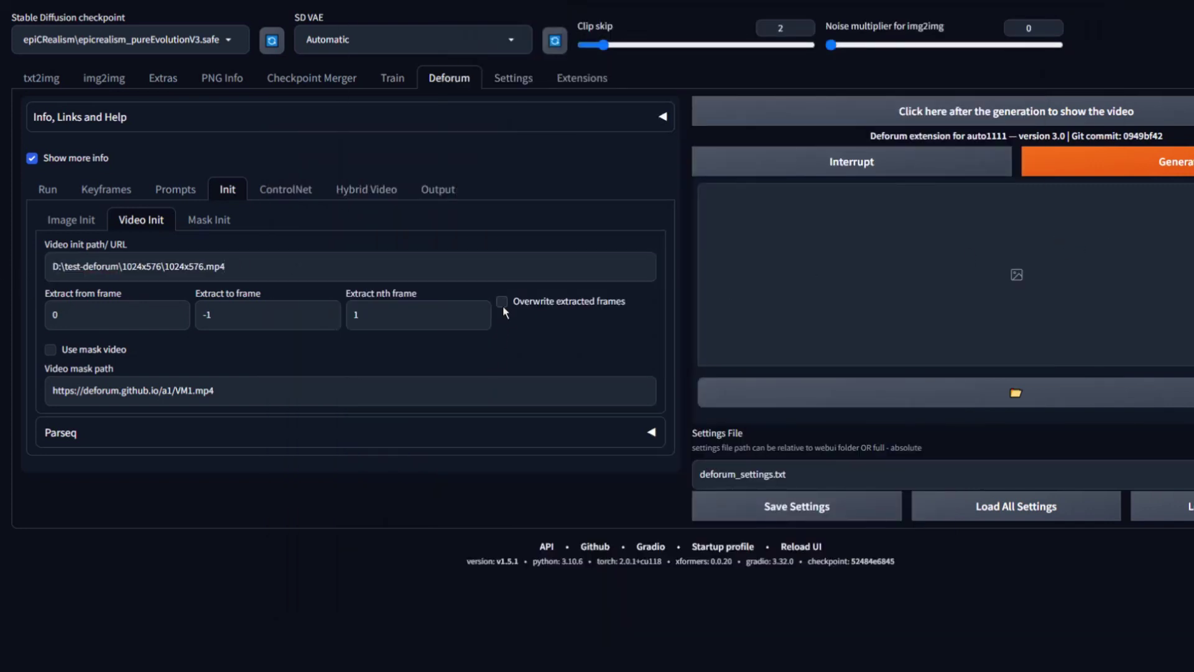
click(503, 303)
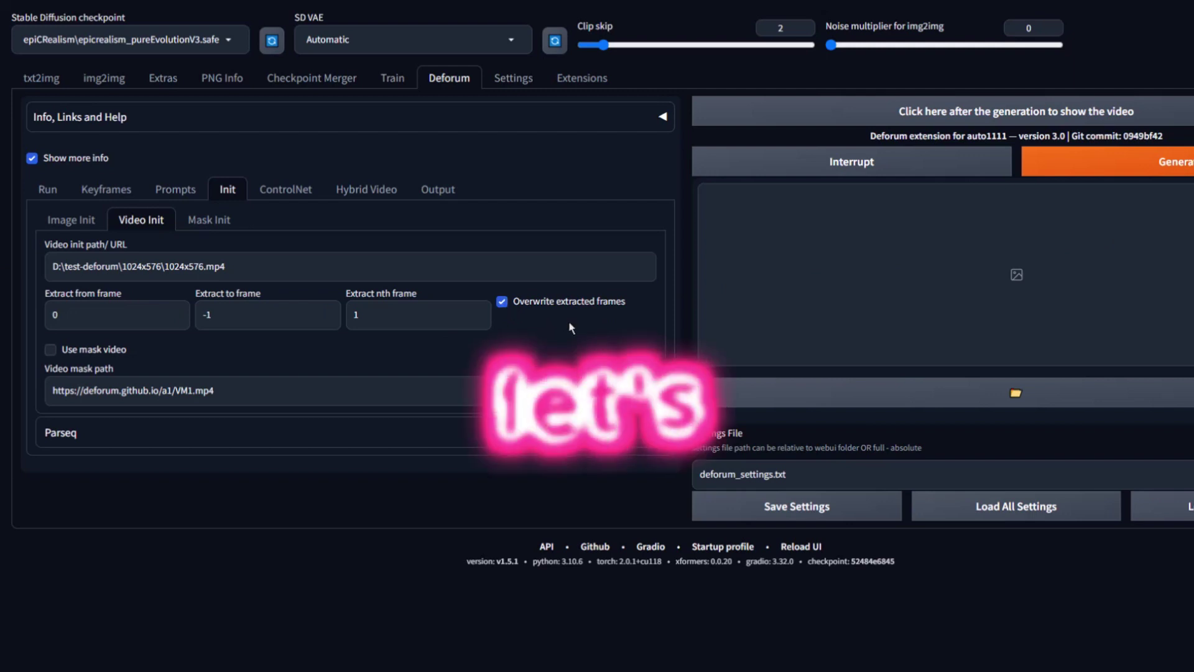
Enable ControlNet unit 1 with the canny preprocessor and control_v11p_sd15_canny model.
click(289, 195)
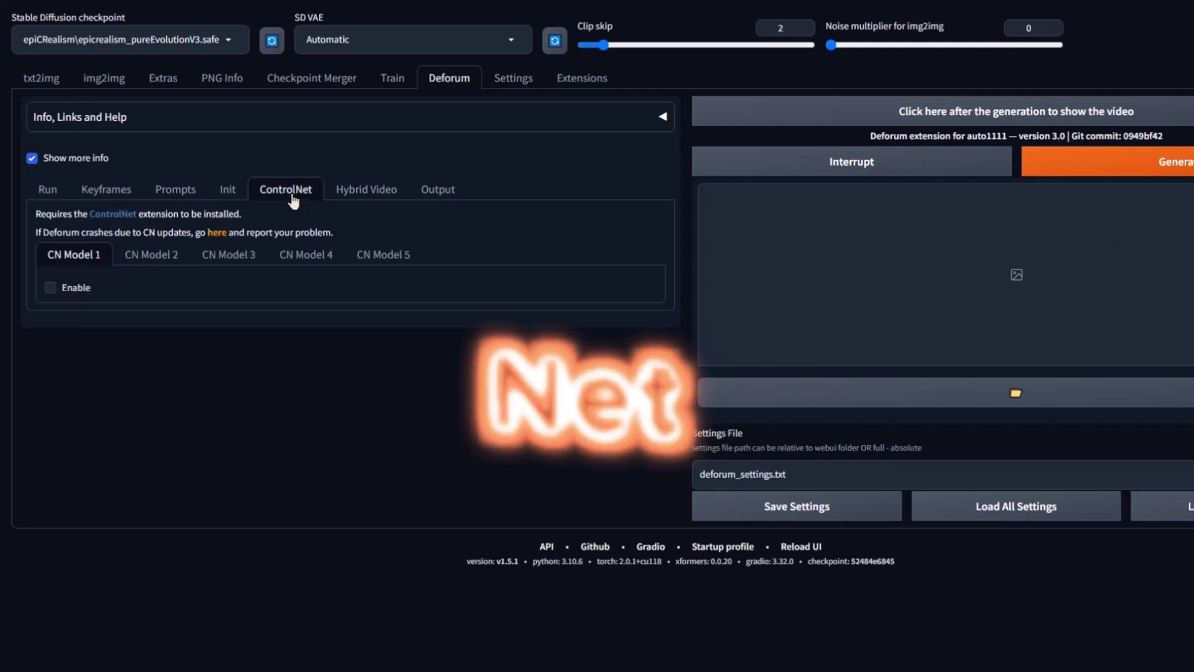
click(50, 288)
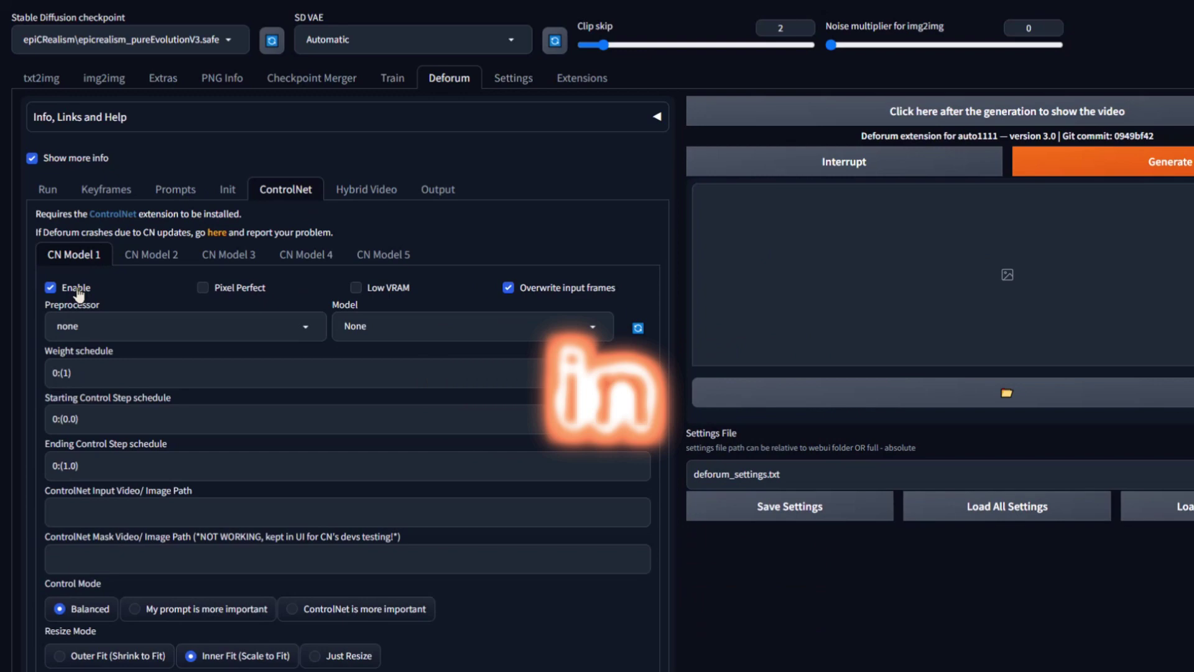
click(411, 326)
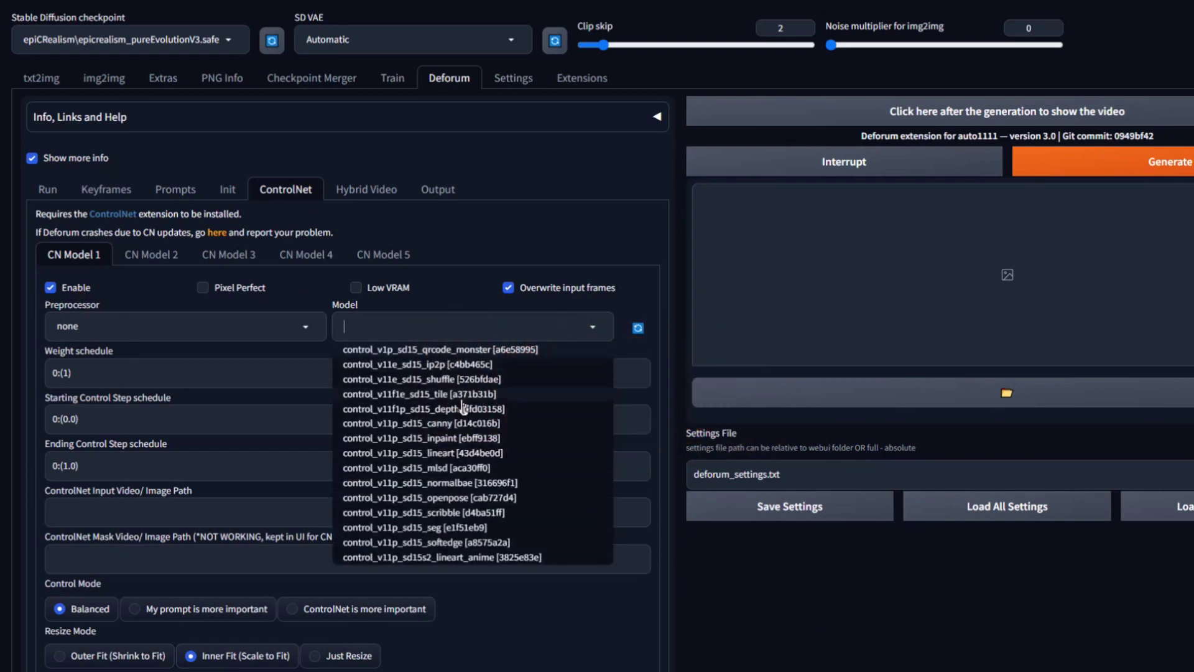
click(421, 423)
click(75, 326)
click(70, 365)
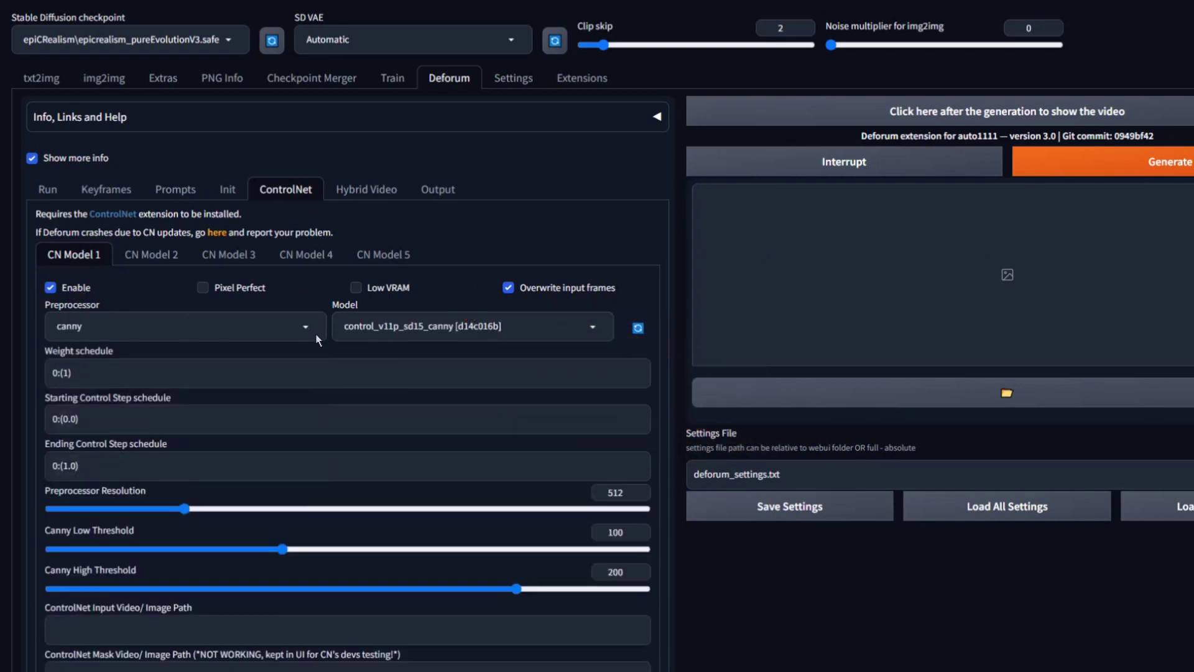
Give ControlNet unit 2 the control_v11f1e_sd15_tile model and the local video as input.
click(151, 254)
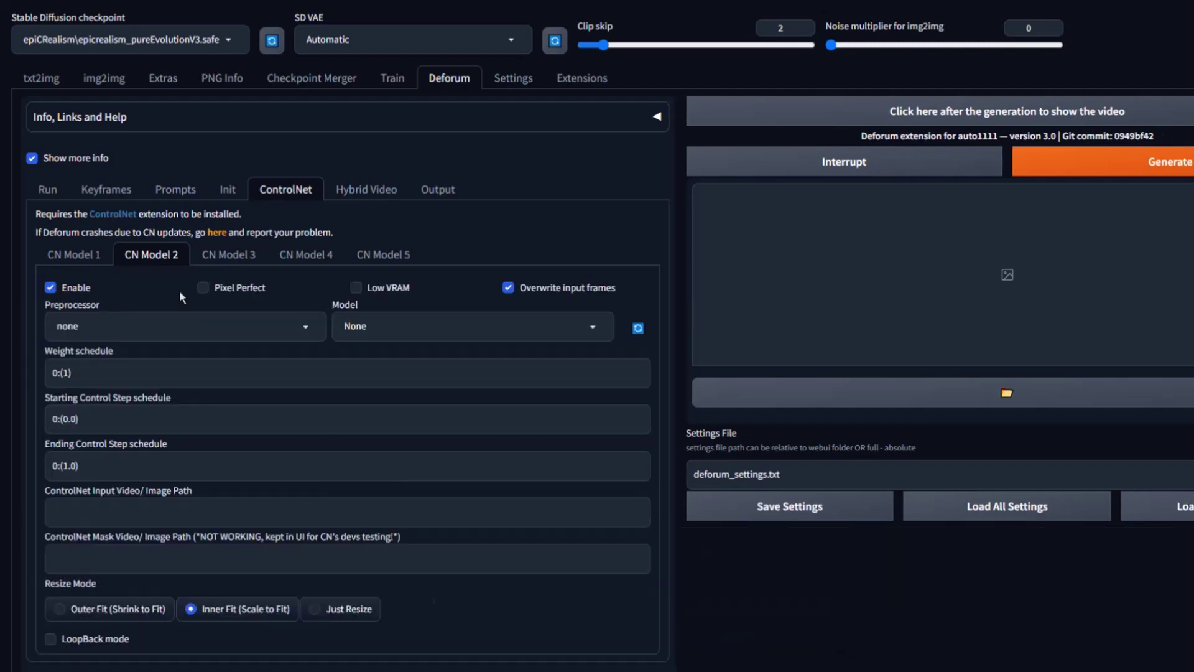
click(429, 326)
click(432, 401)
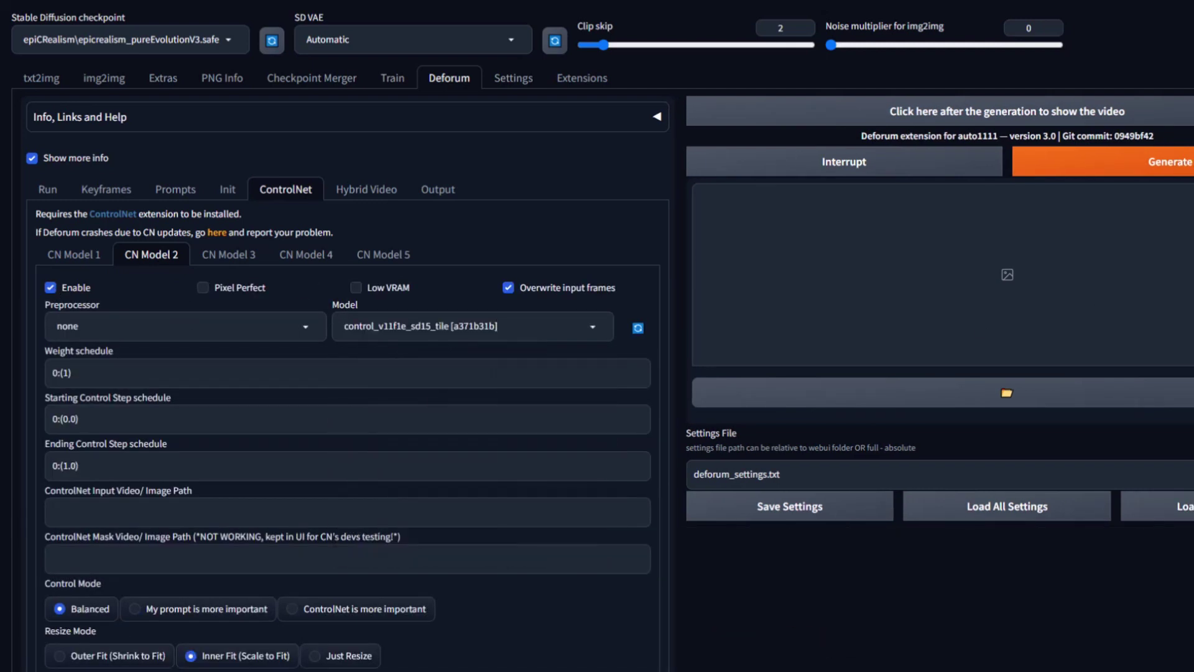
click(133, 510)
key(ctrl+v)
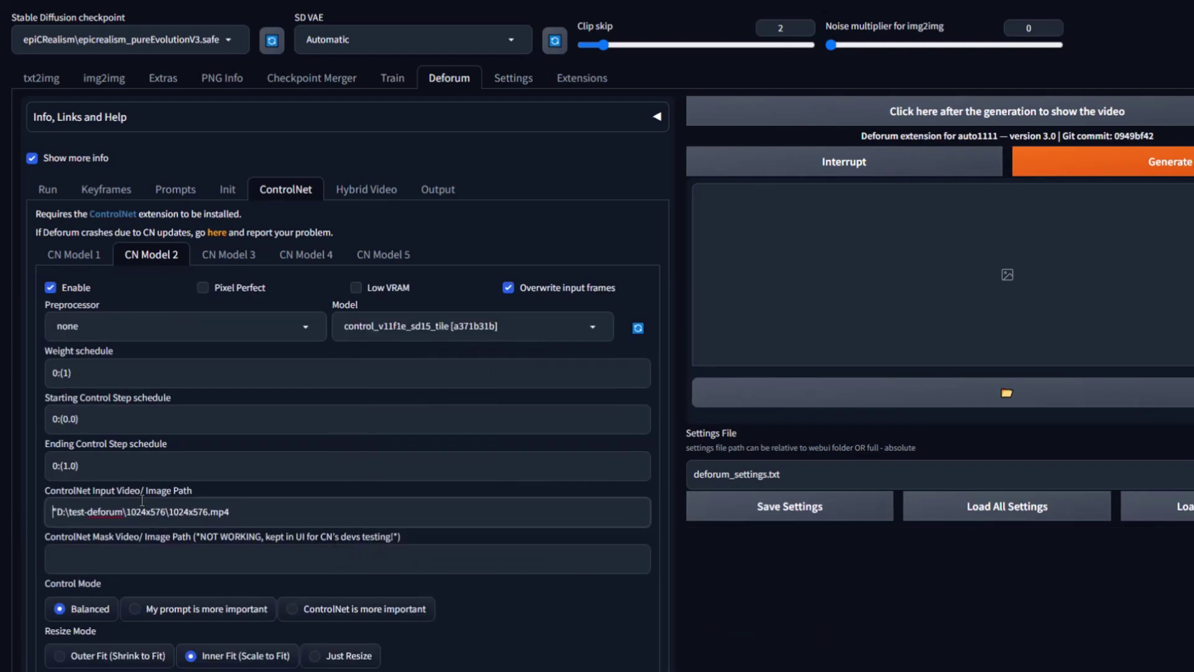
key(ctrl+a)
Paste the same 1024x576.mp4 path into unit 1's input video field.
click(73, 254)
scroll(194, 445, down, 1)
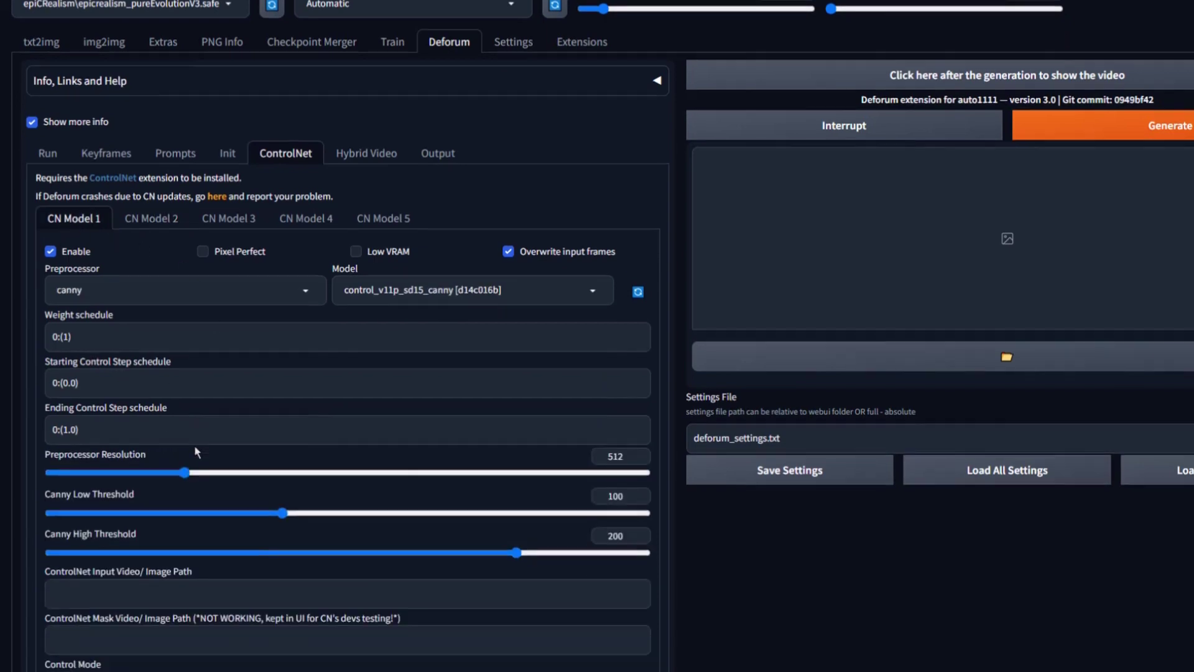
scroll(194, 445, down, 3)
click(154, 496)
key(ctrl+v)
Choose Before Motion compositing on the Hybrid Video tab and expand the hybrid schedules.
scroll(373, 249, up, 4)
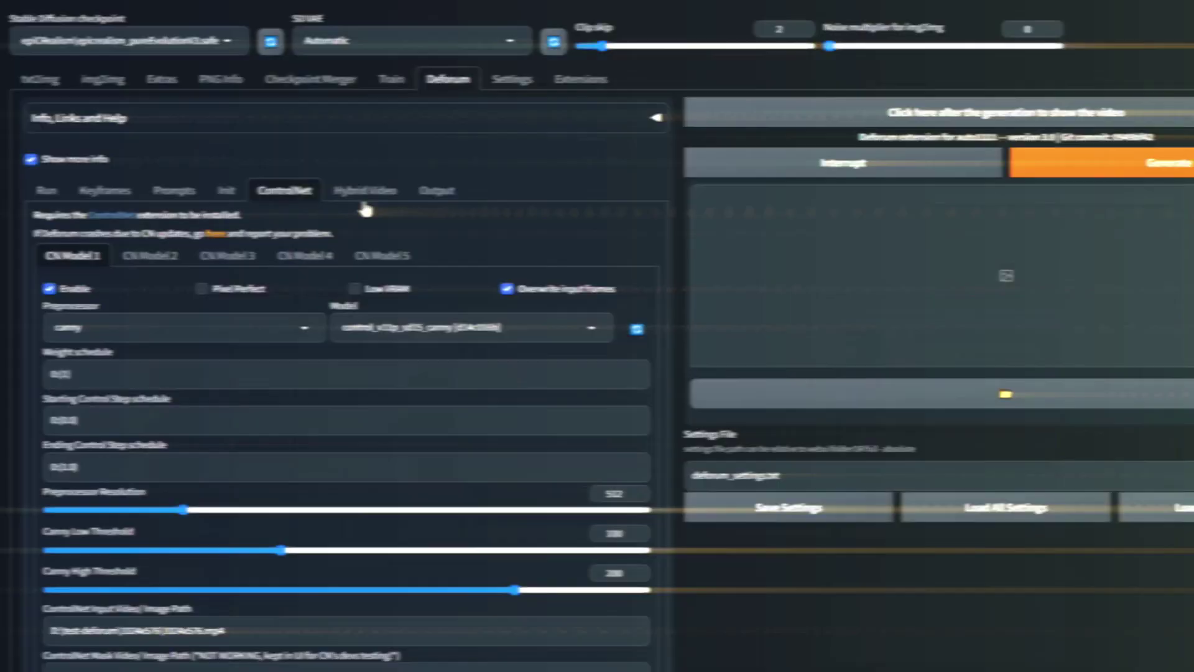
click(369, 190)
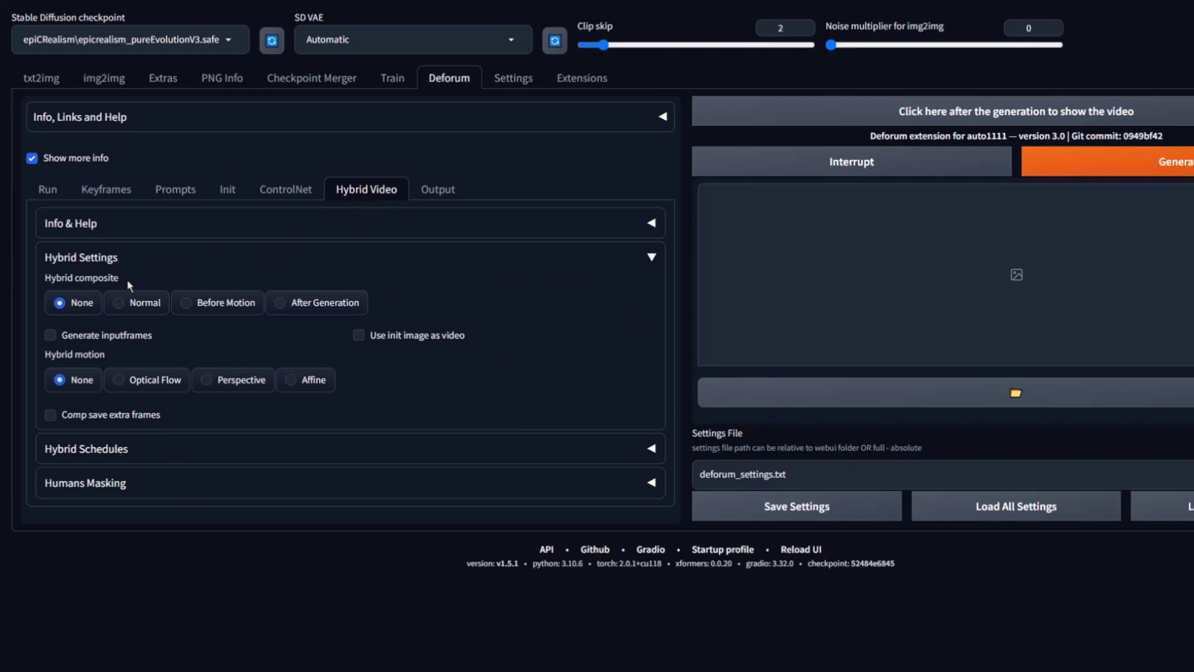
click(202, 305)
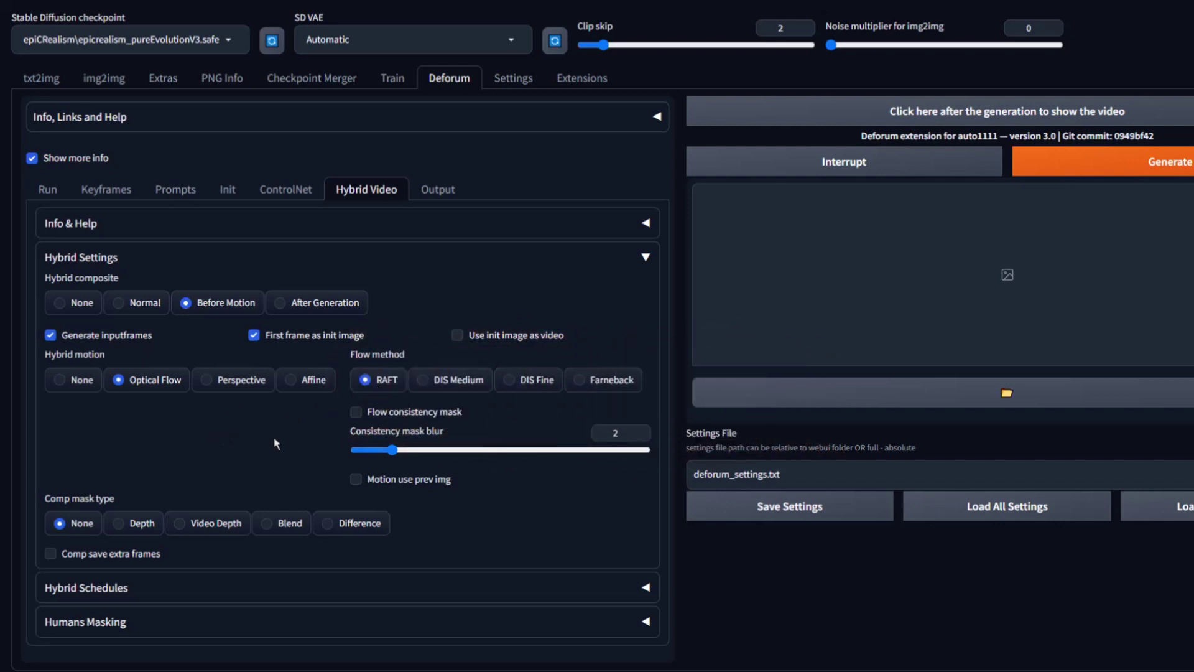
click(145, 597)
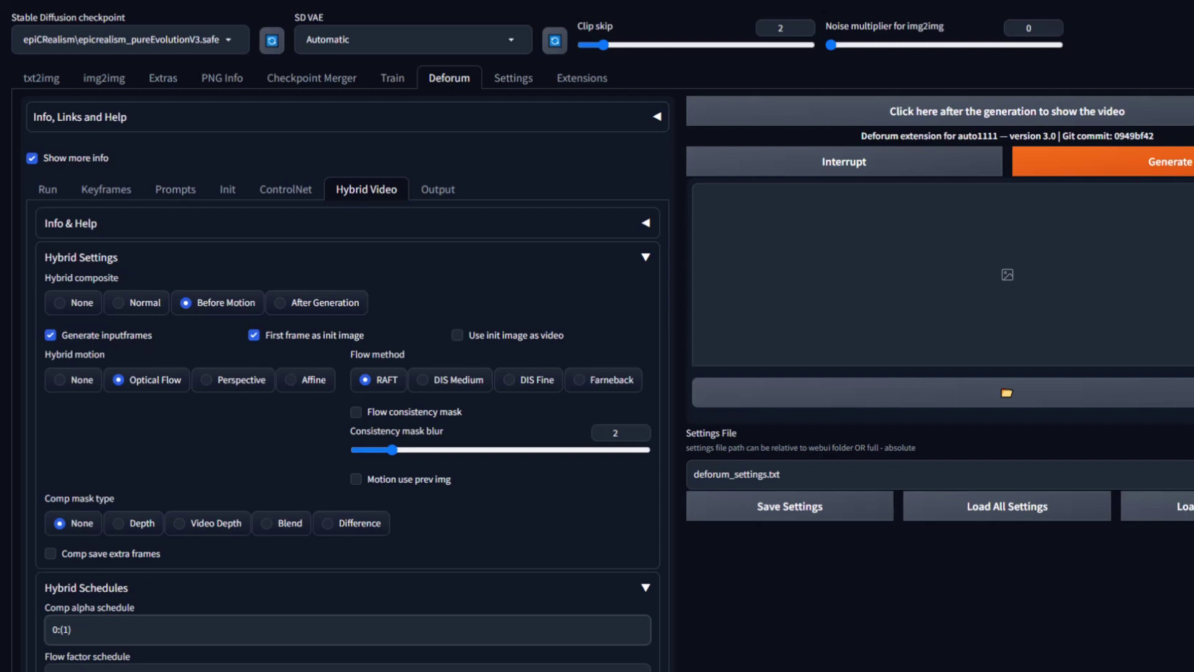
click(437, 193)
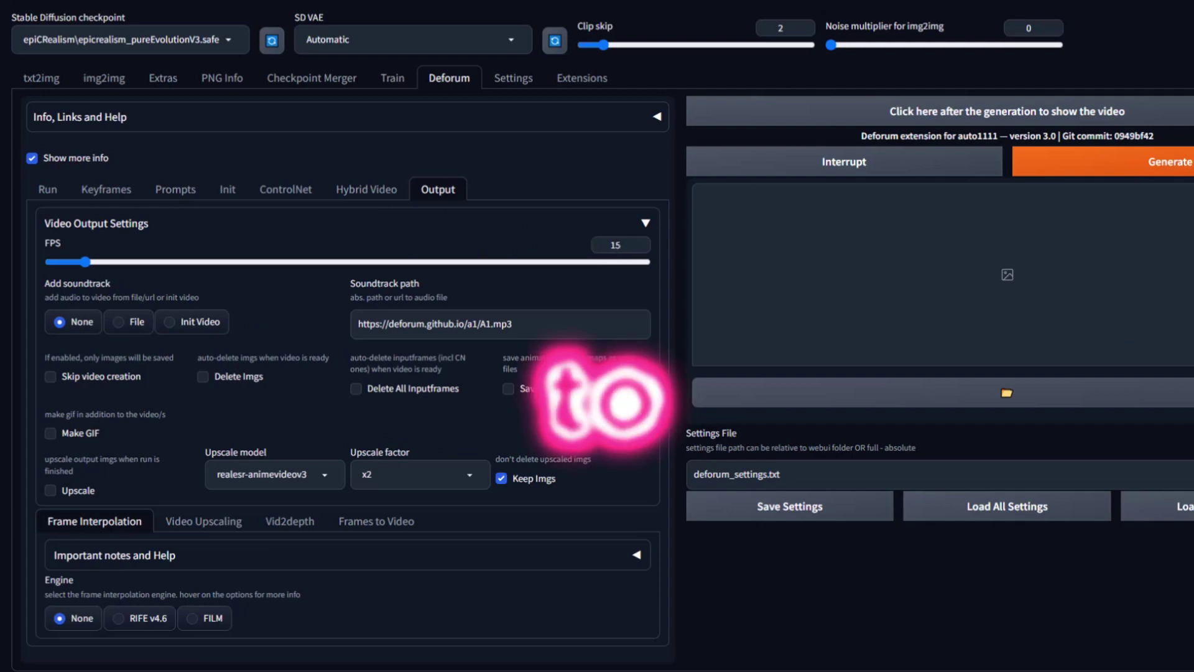
drag(1063, 0, 678, 143)
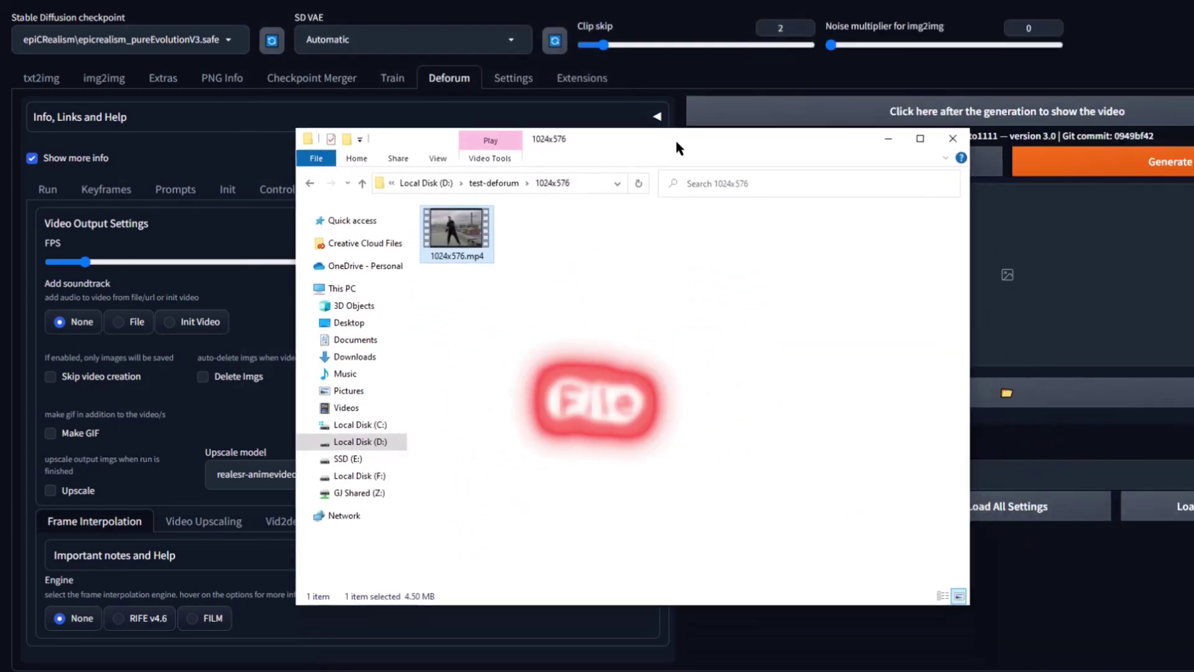
click(488, 252)
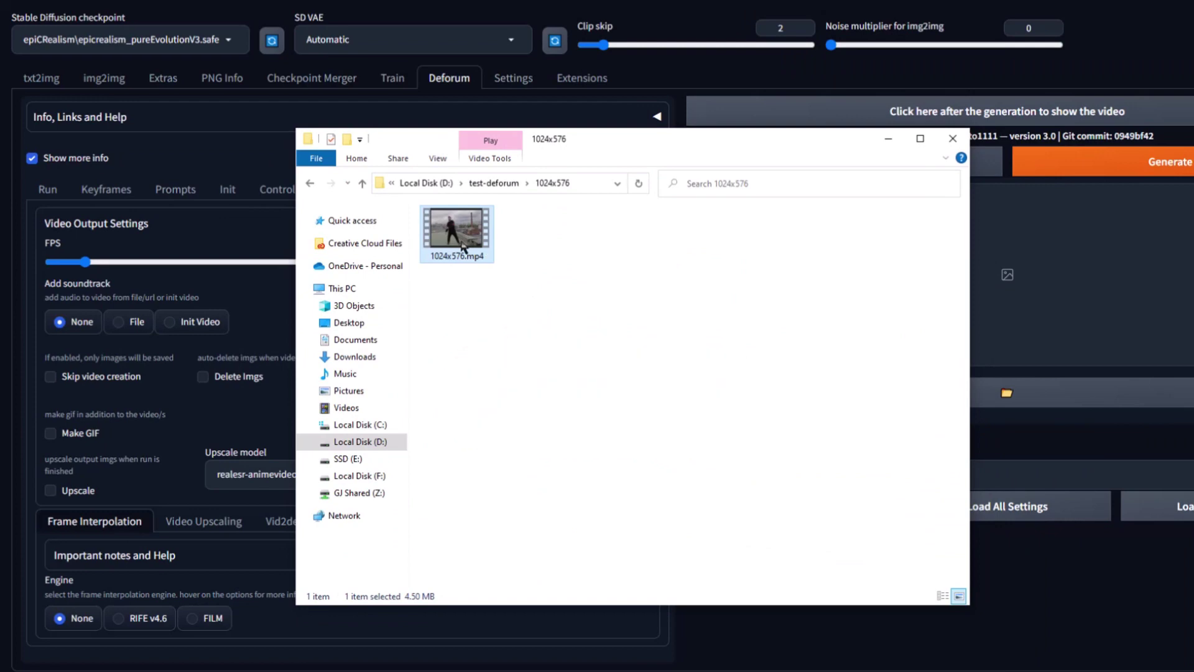
right_click(460, 237)
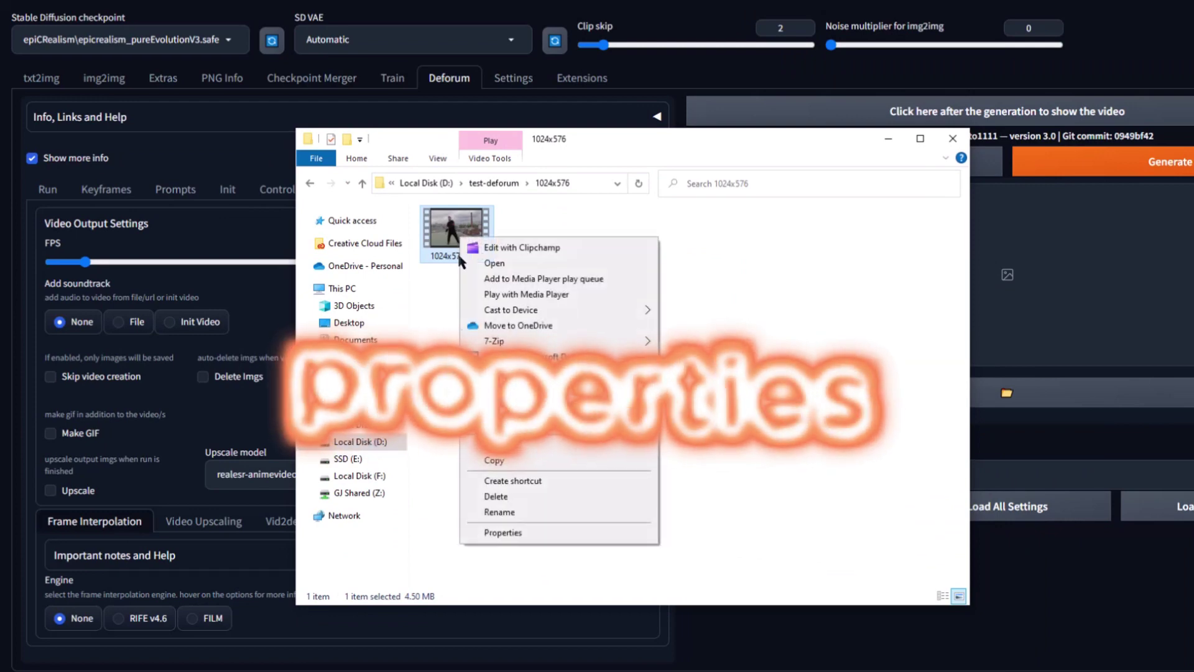
click(524, 536)
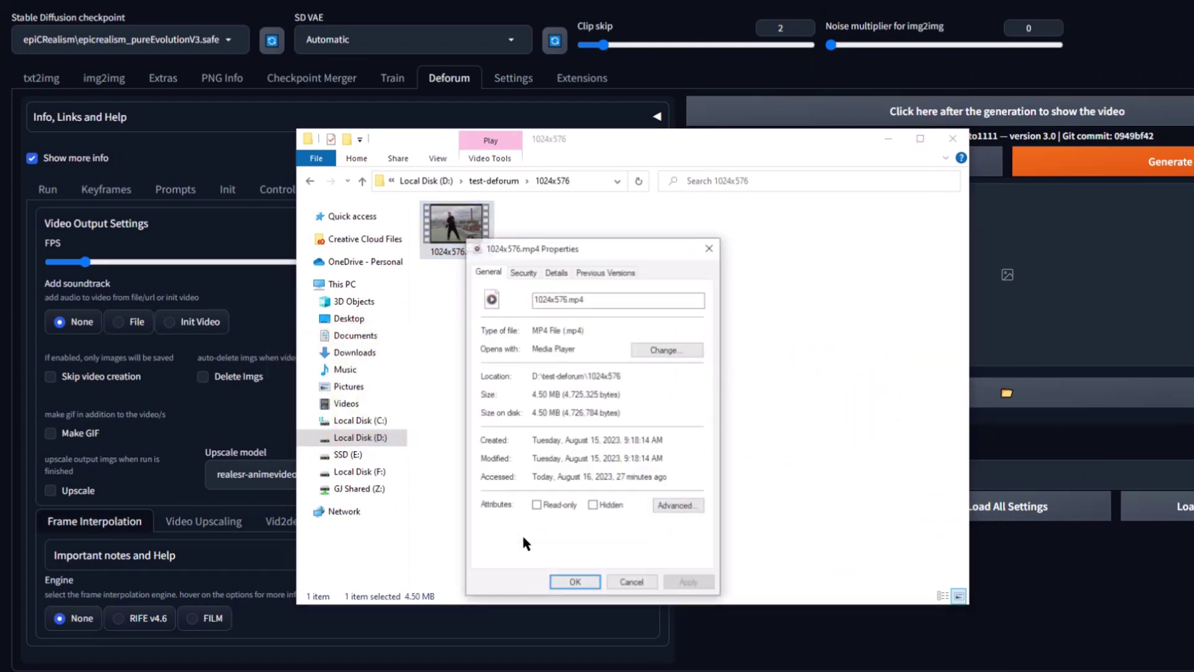
click(557, 274)
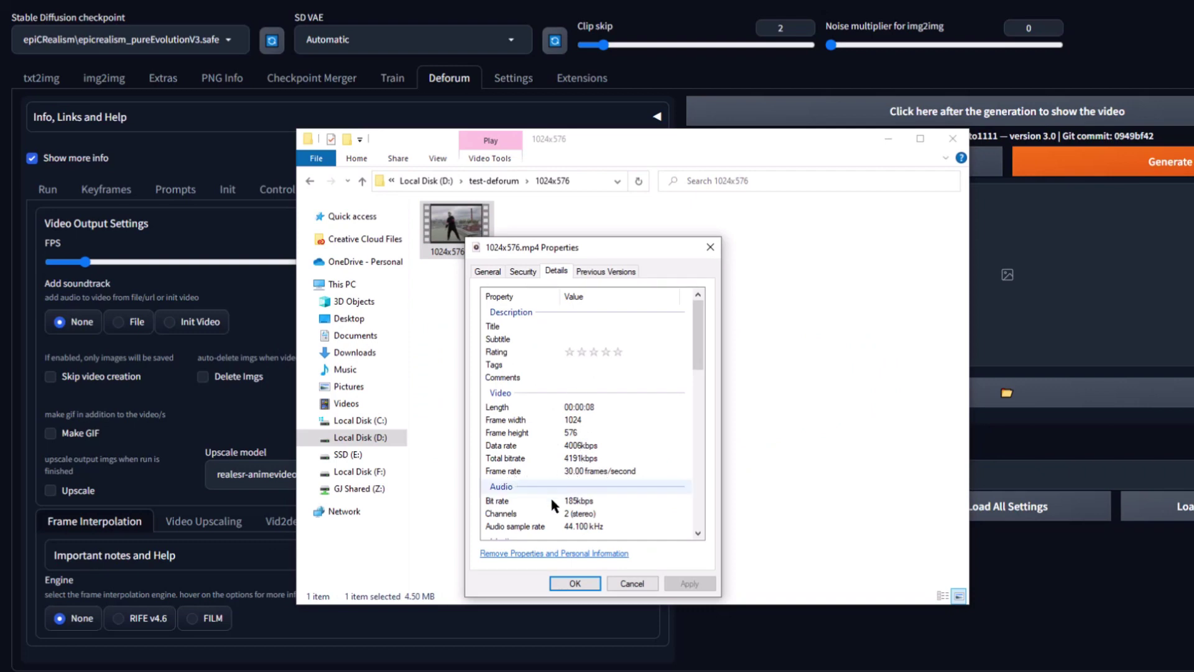
click(575, 582)
Set output FPS to 30 and name the settings file hybridv2v-deforum.txt.
click(953, 138)
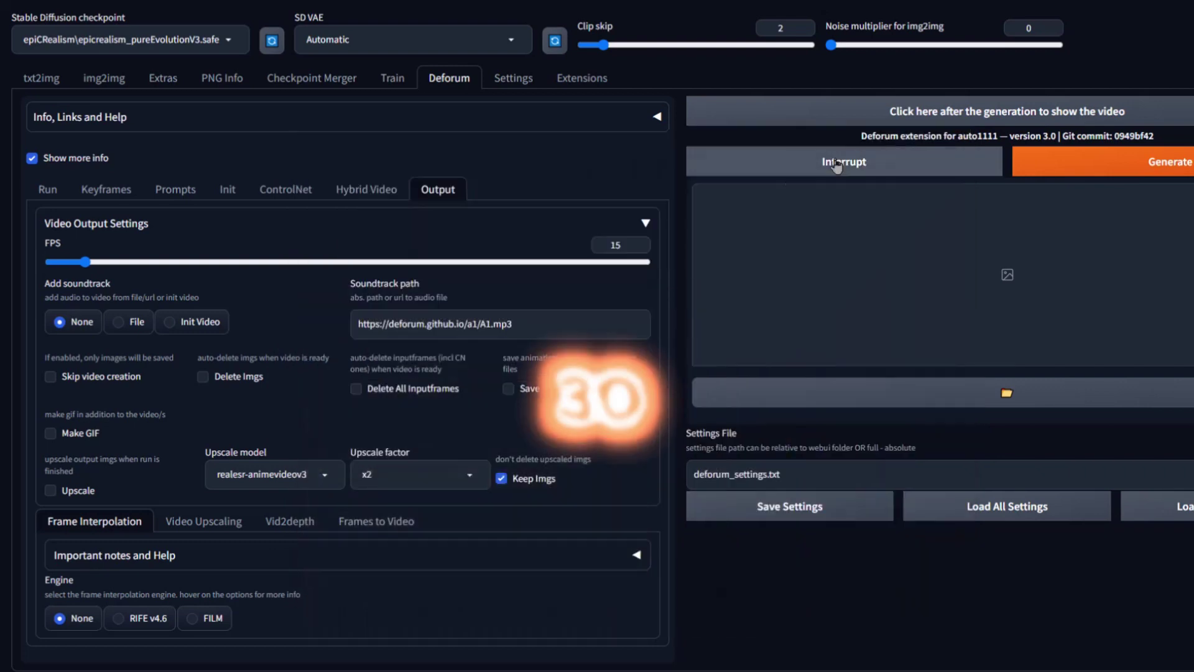
drag(622, 248, 592, 246)
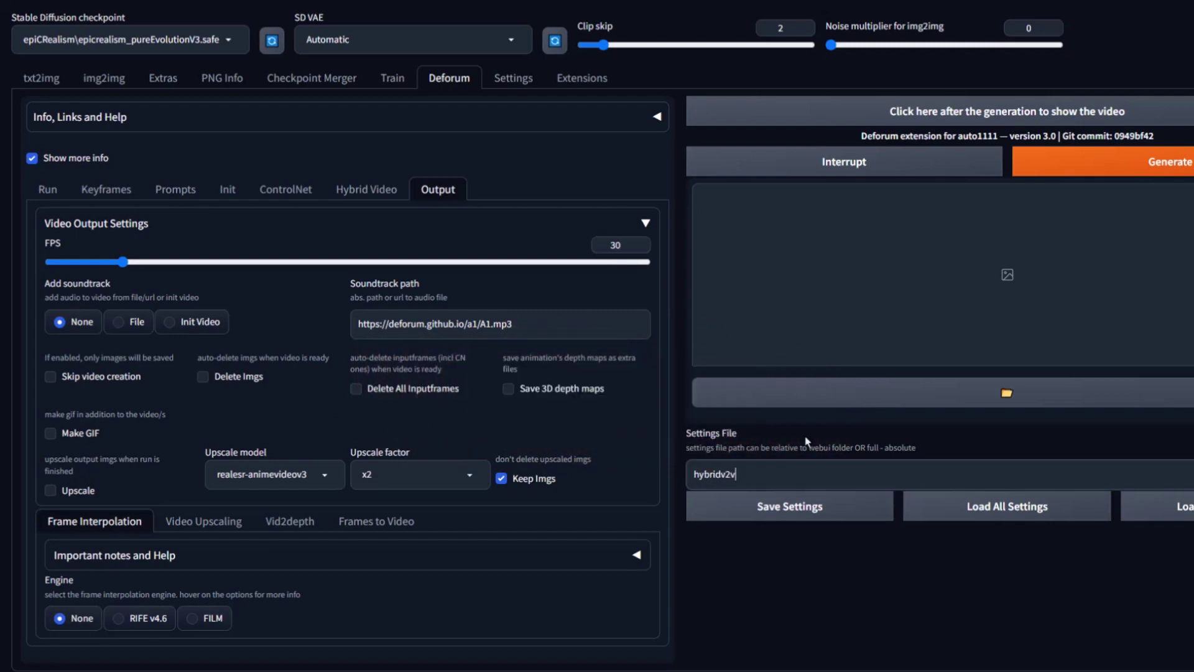
text(rum.txt)
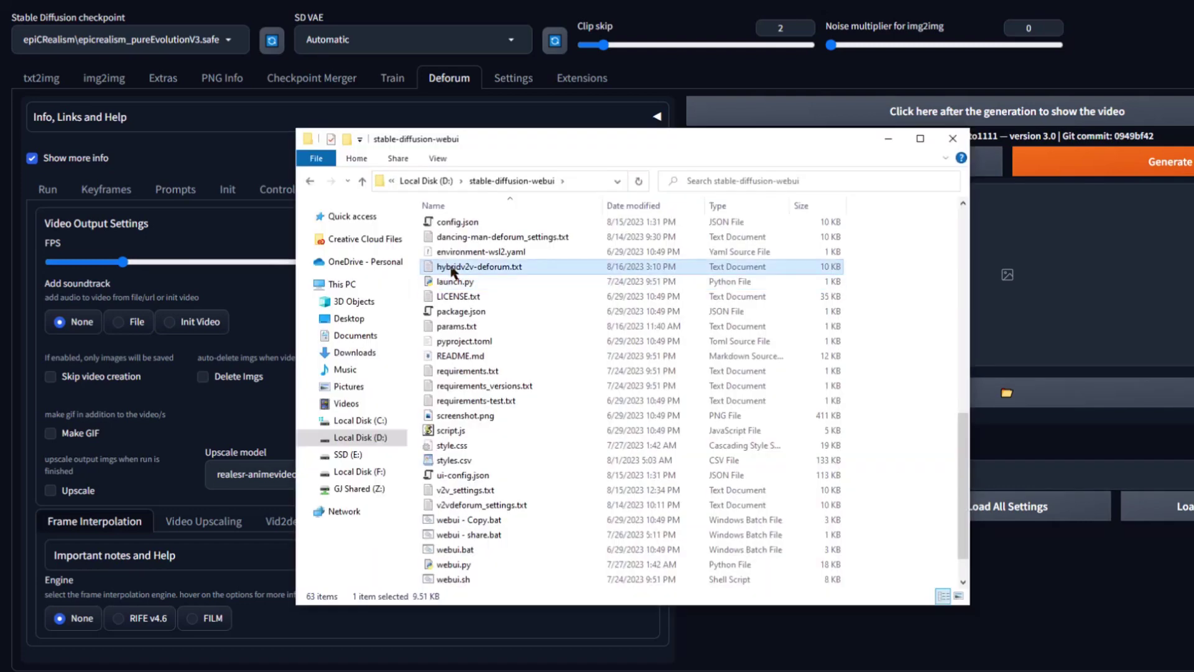
Set the settings file path to D:\stable-diffusion-webui\hybridv2v-deforum.txt, stripping the quotes.
right_click(452, 269)
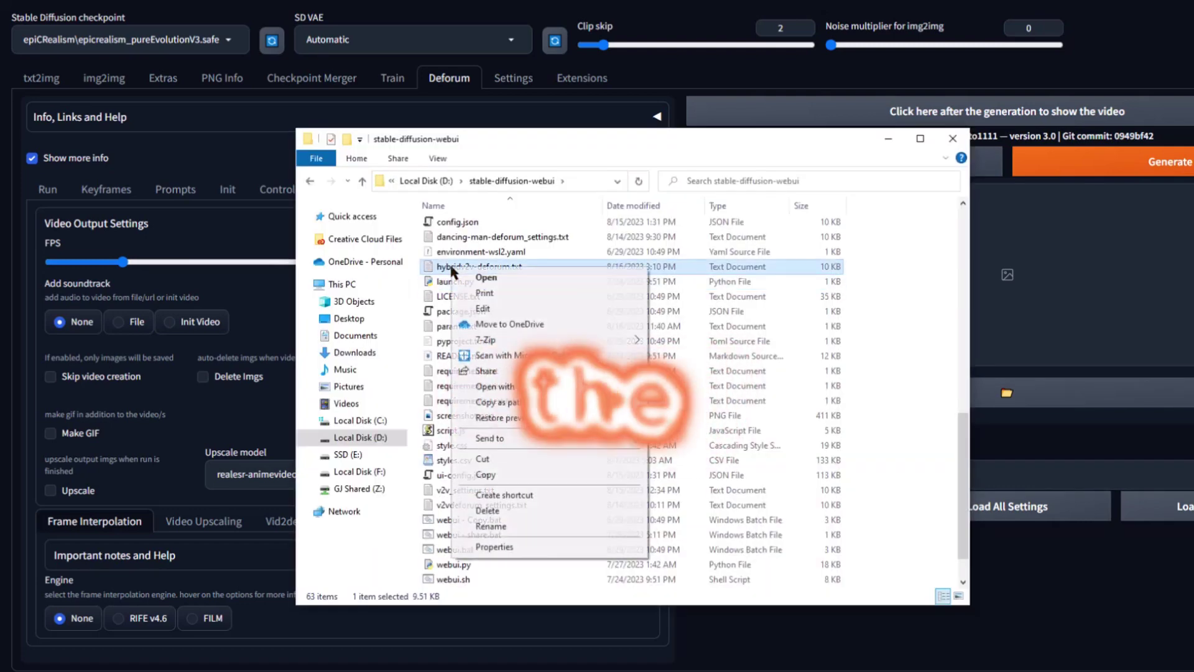
key(Escape)
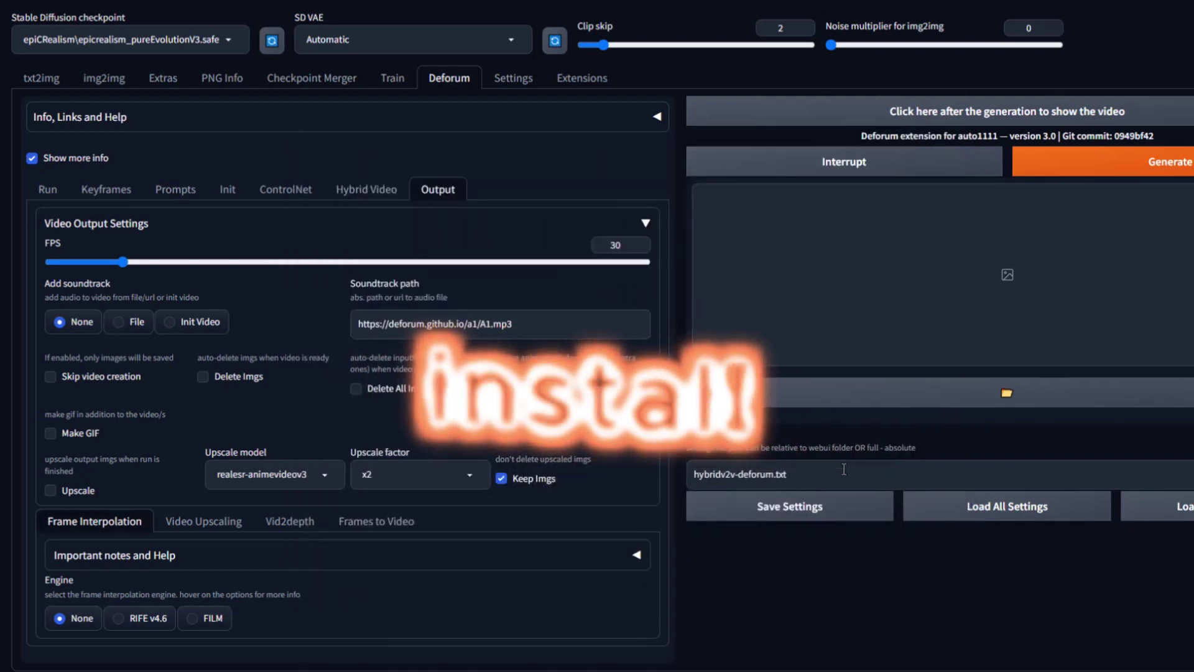
drag(787, 474, 634, 505)
key(BackSpace)
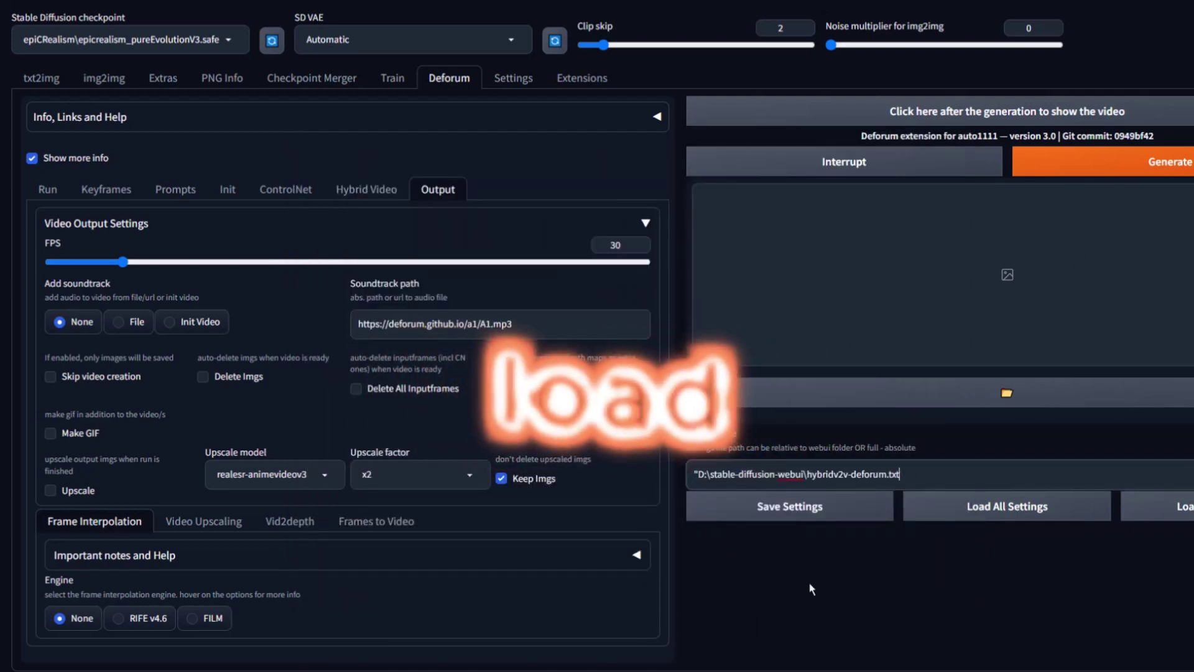
key(Home)
key(Delete)
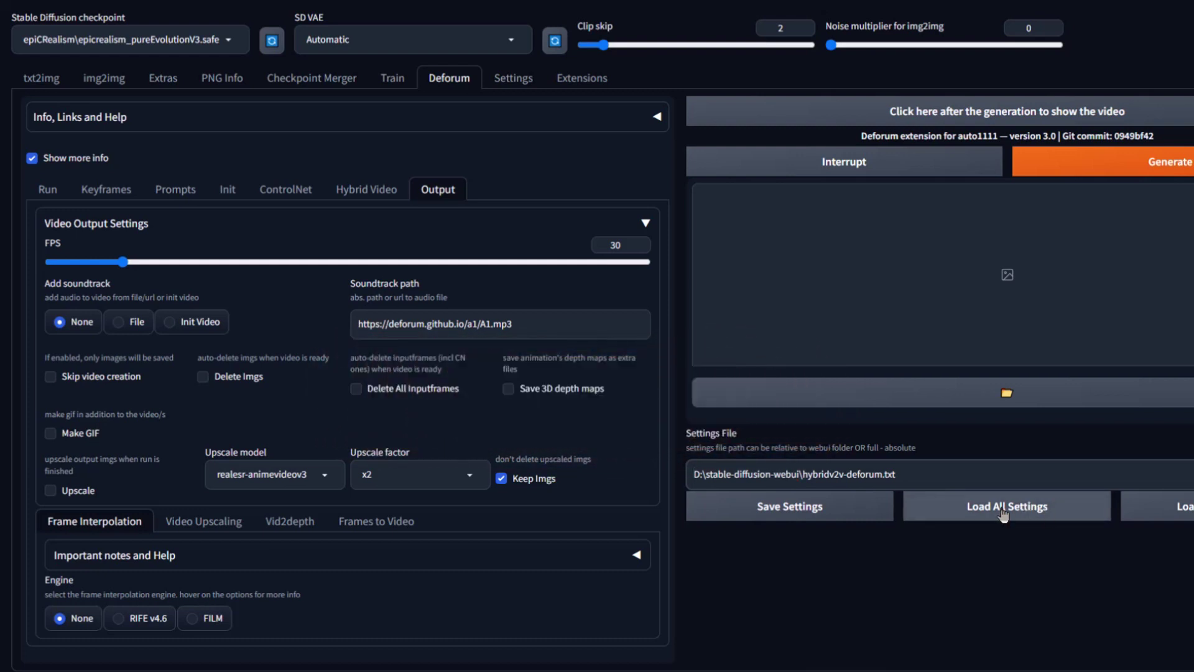
Start generation and read the console traceback reporting an unsupported video format.
click(1137, 167)
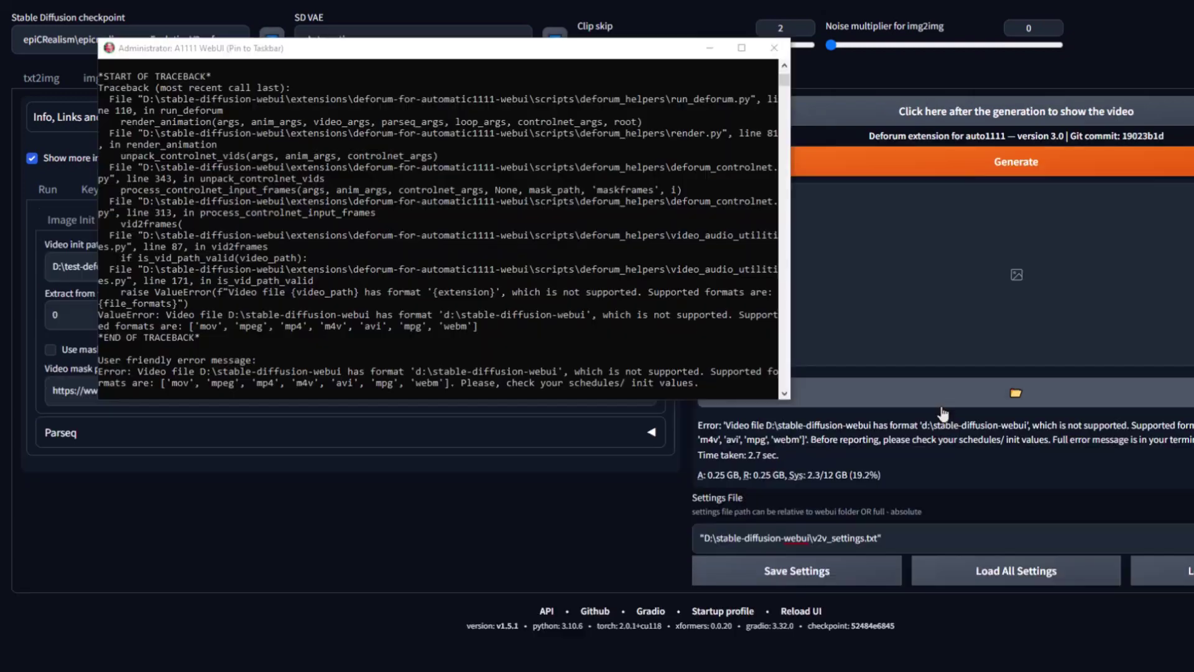
drag(440, 53, 505, 93)
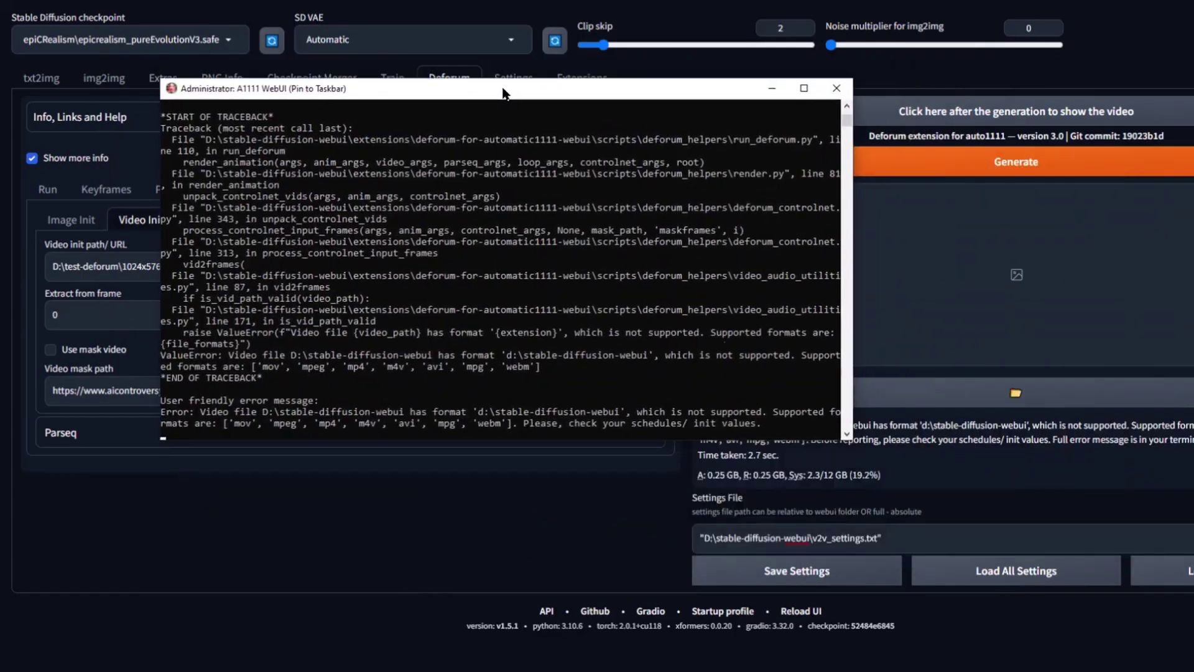
scroll(374, 282, up, 6)
scroll(375, 282, up, 5)
scroll(277, 264, down, 2)
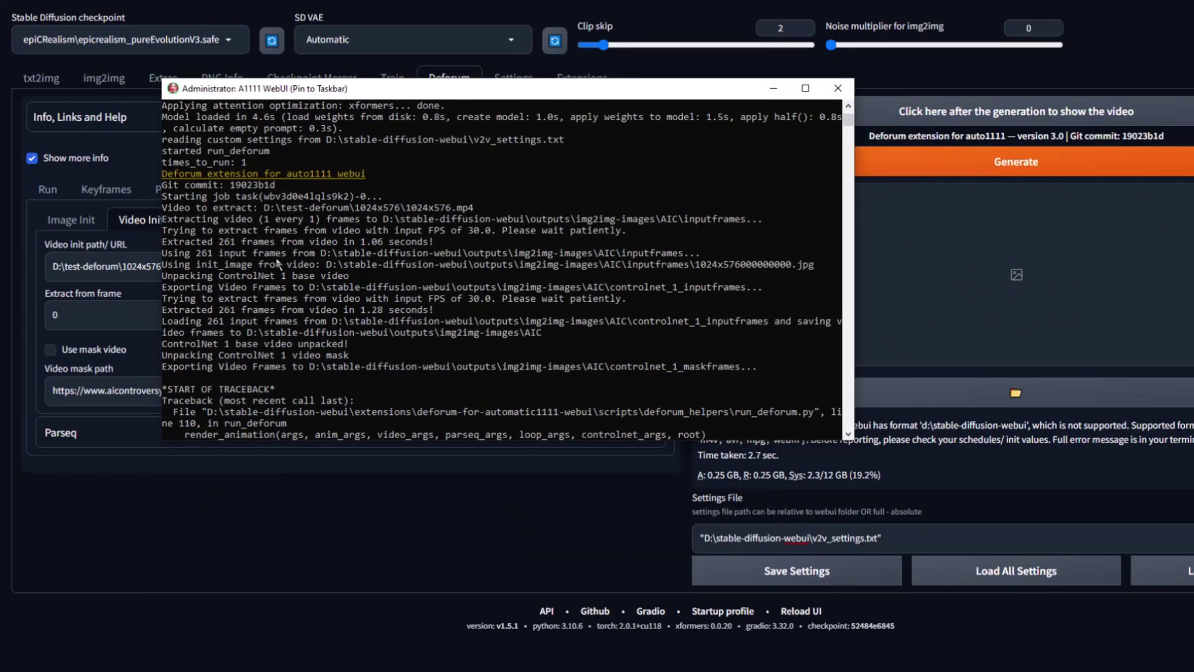
scroll(203, 303, down, 9)
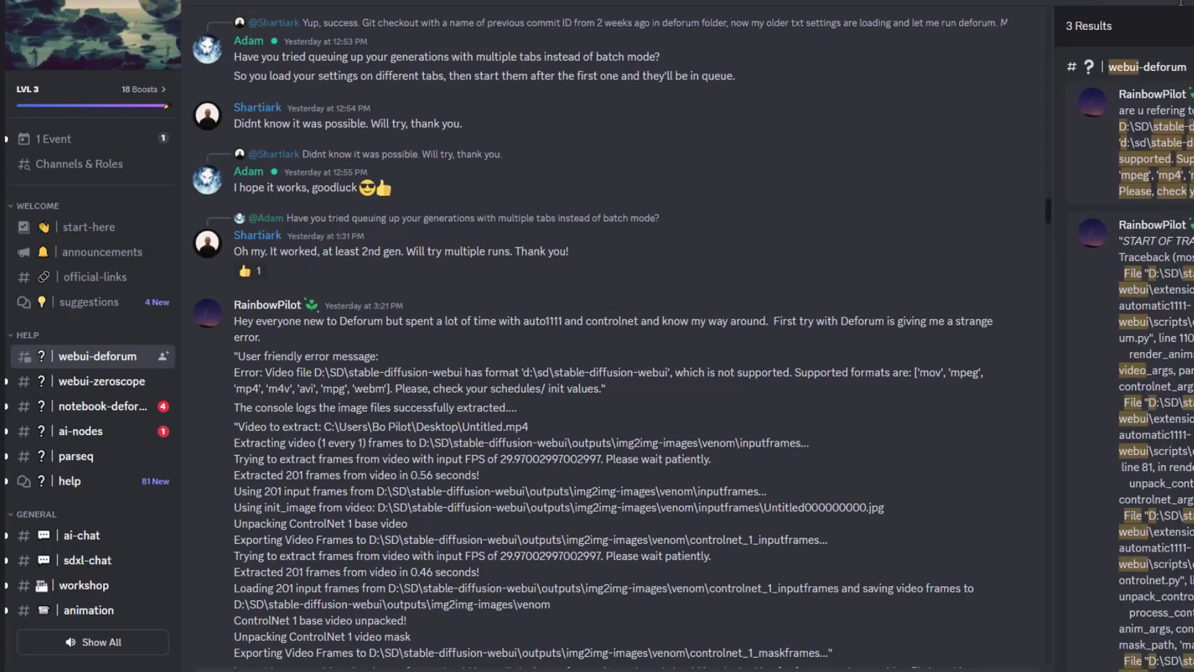
scroll(433, 339, down, 12)
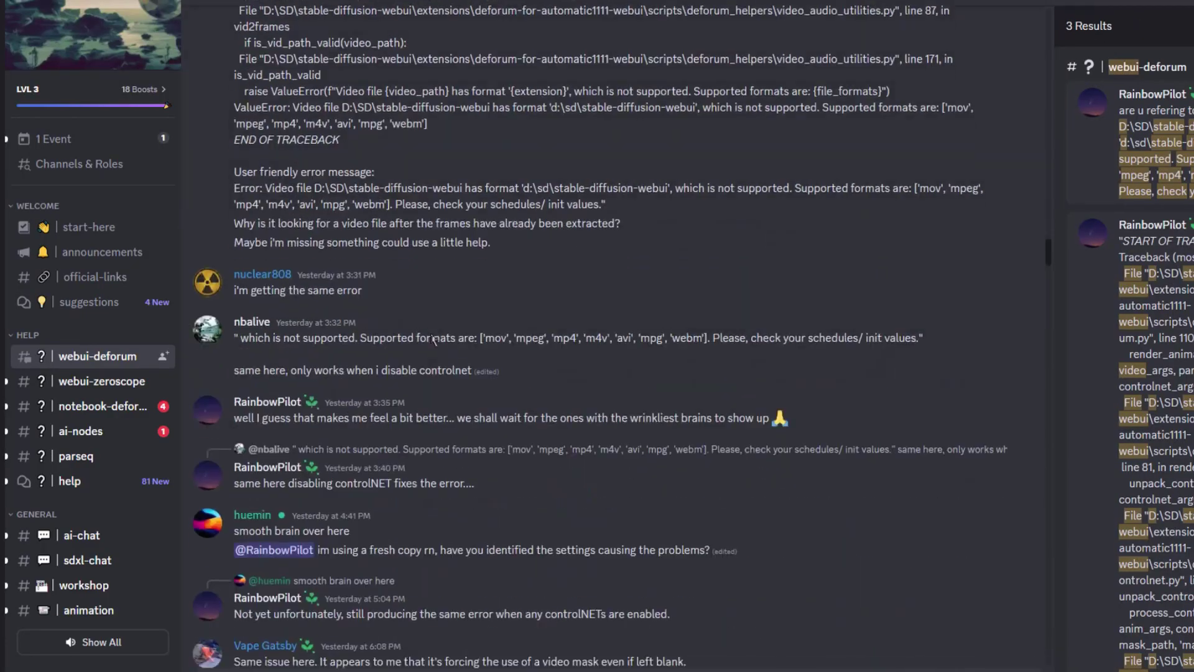
scroll(434, 339, down, 20)
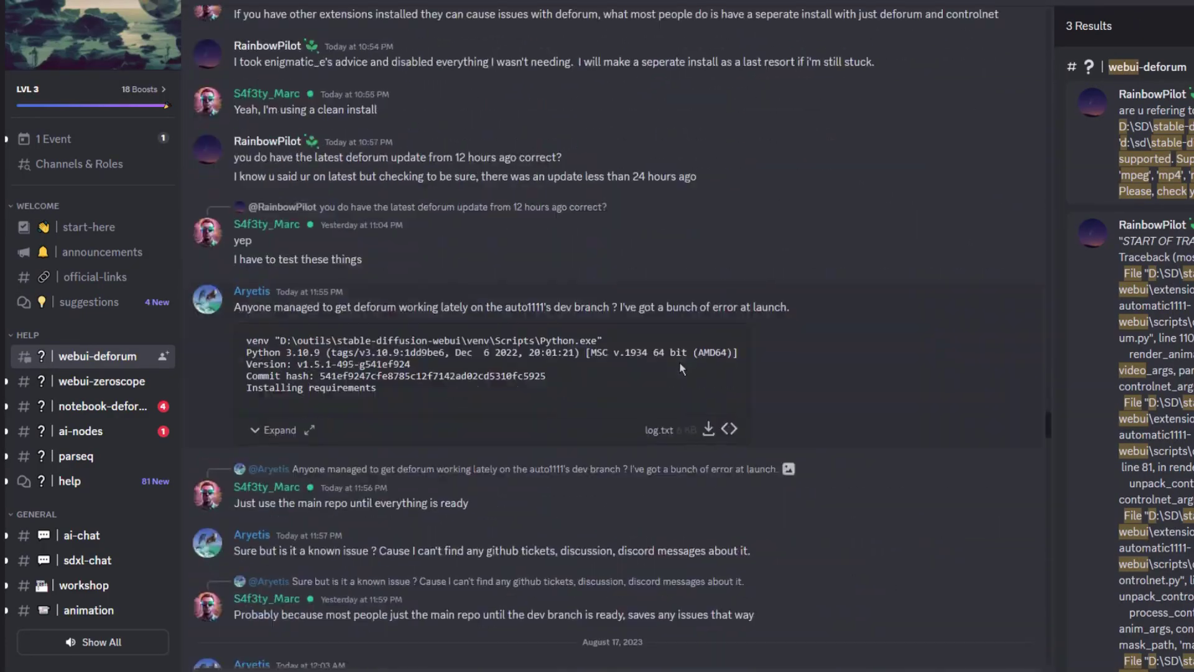
scroll(679, 361, down, 20)
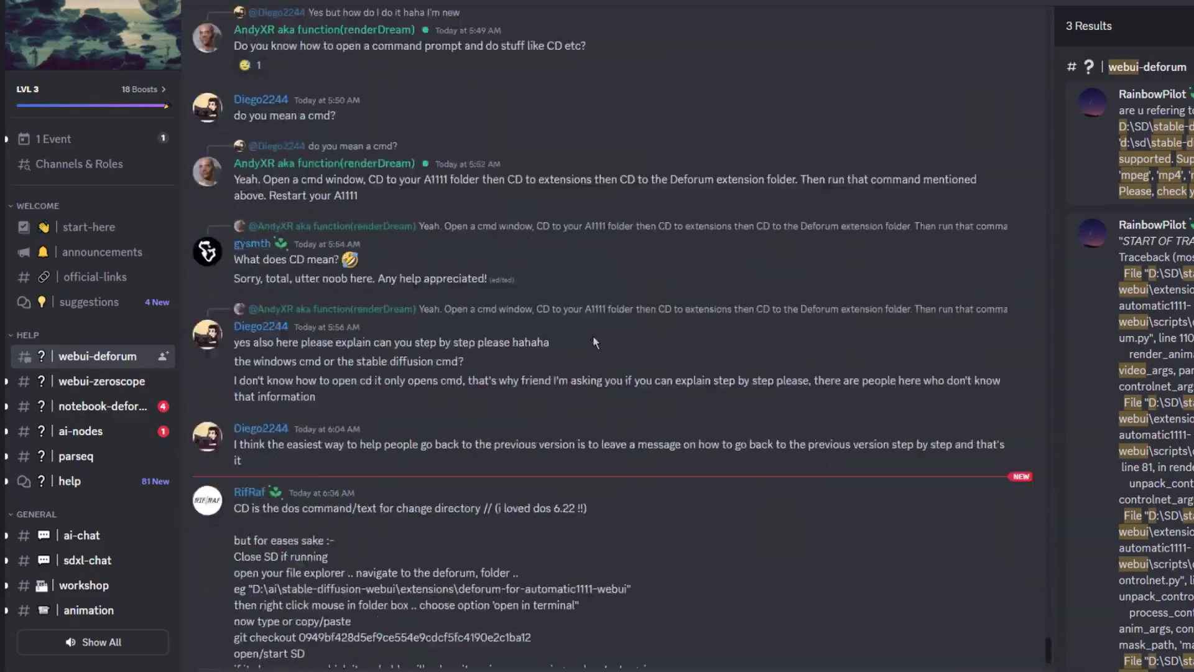
scroll(592, 335, down, 1)
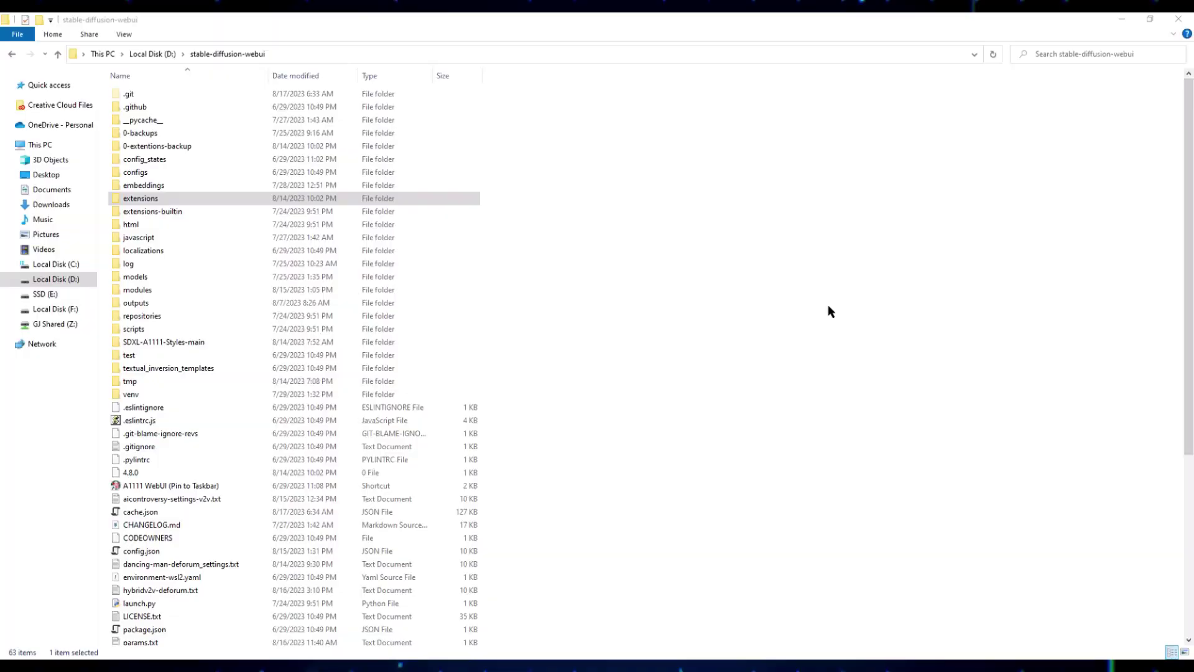
double_click(151, 198)
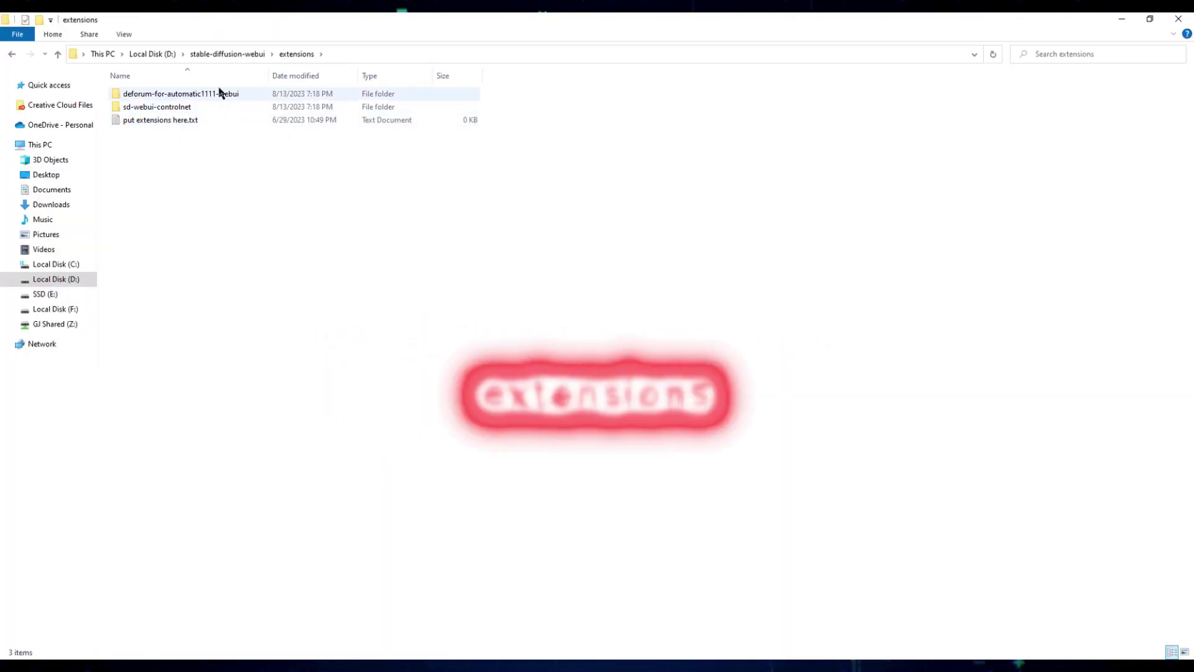
click(240, 54)
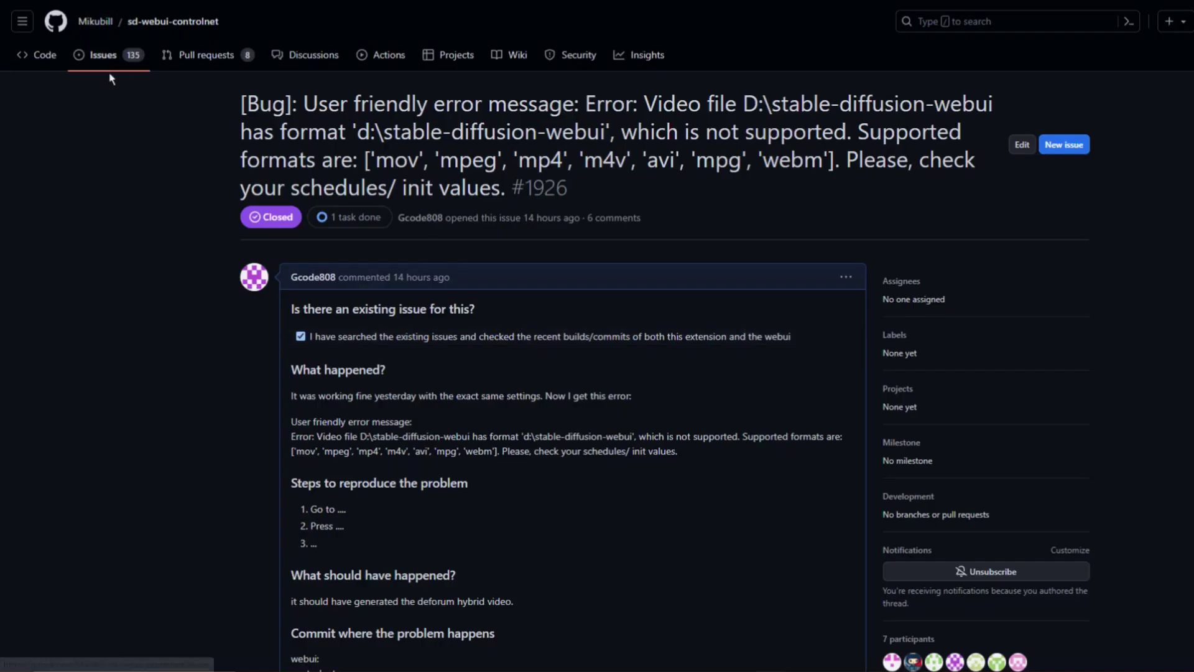
scroll(547, 259, down, 20)
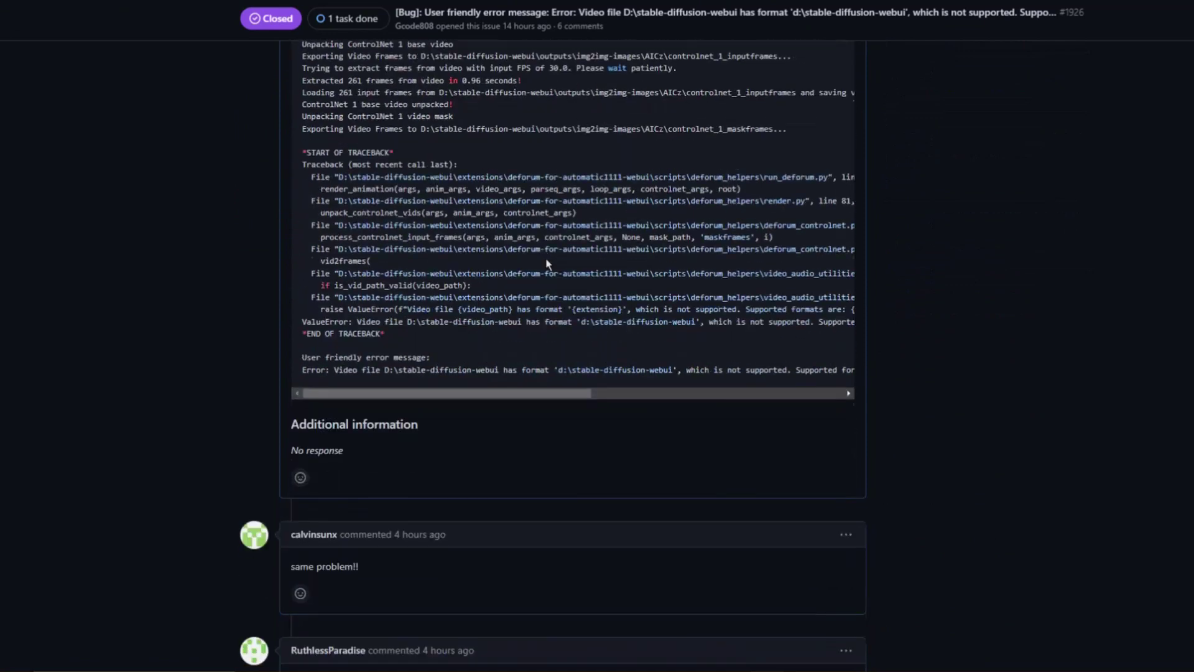
scroll(547, 263, down, 5)
scroll(326, 288, down, 1)
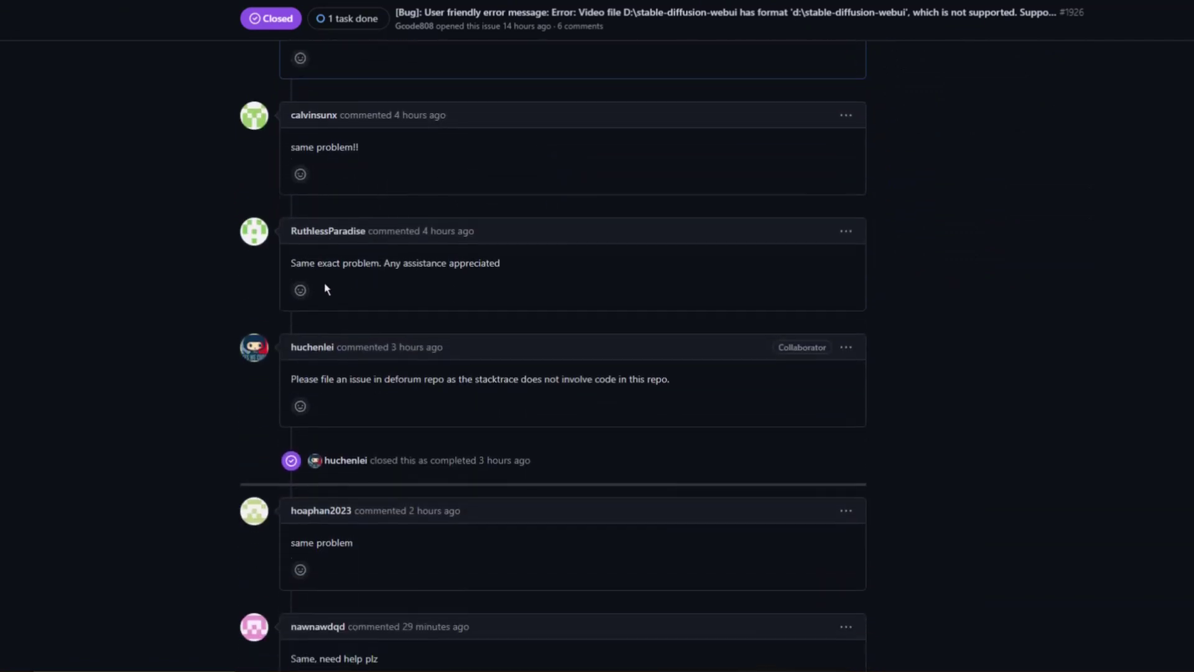
scroll(341, 288, down, 4)
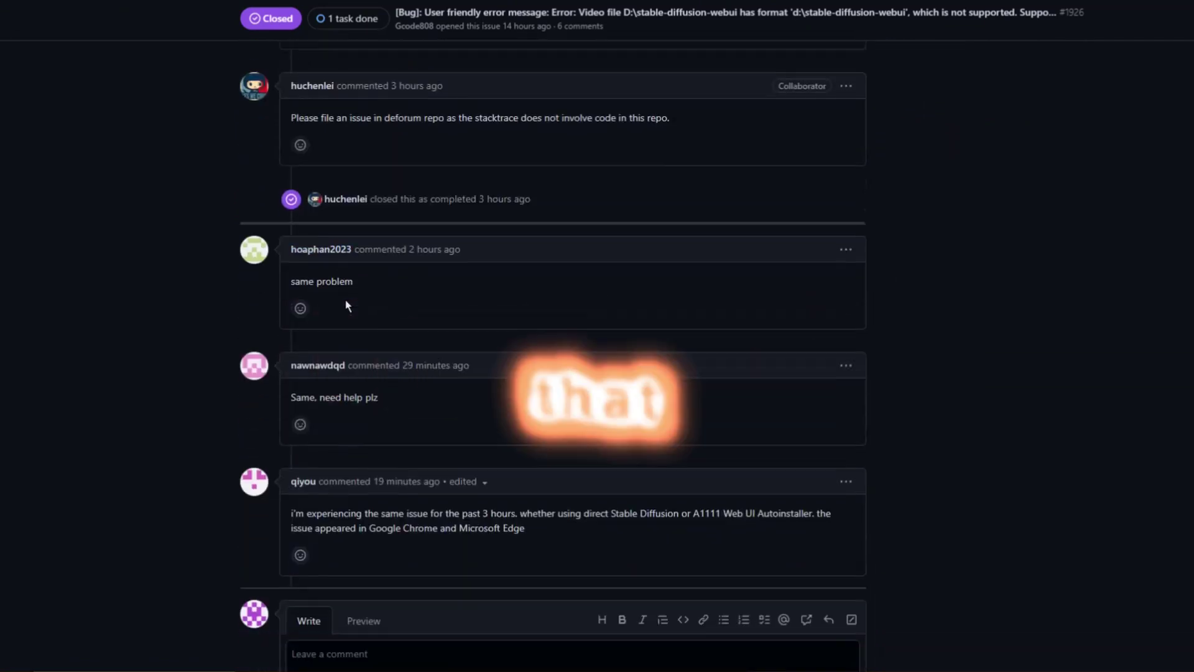
scroll(389, 435, down, 2)
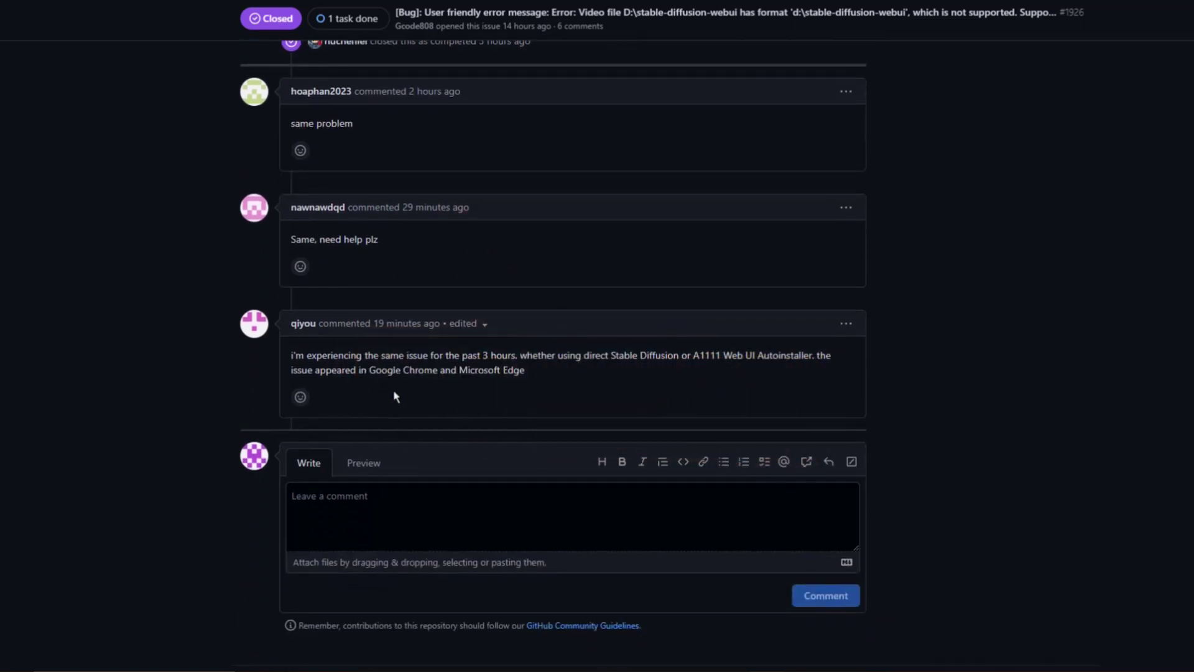
scroll(411, 411, up, 3)
scroll(887, 466, up, 4)
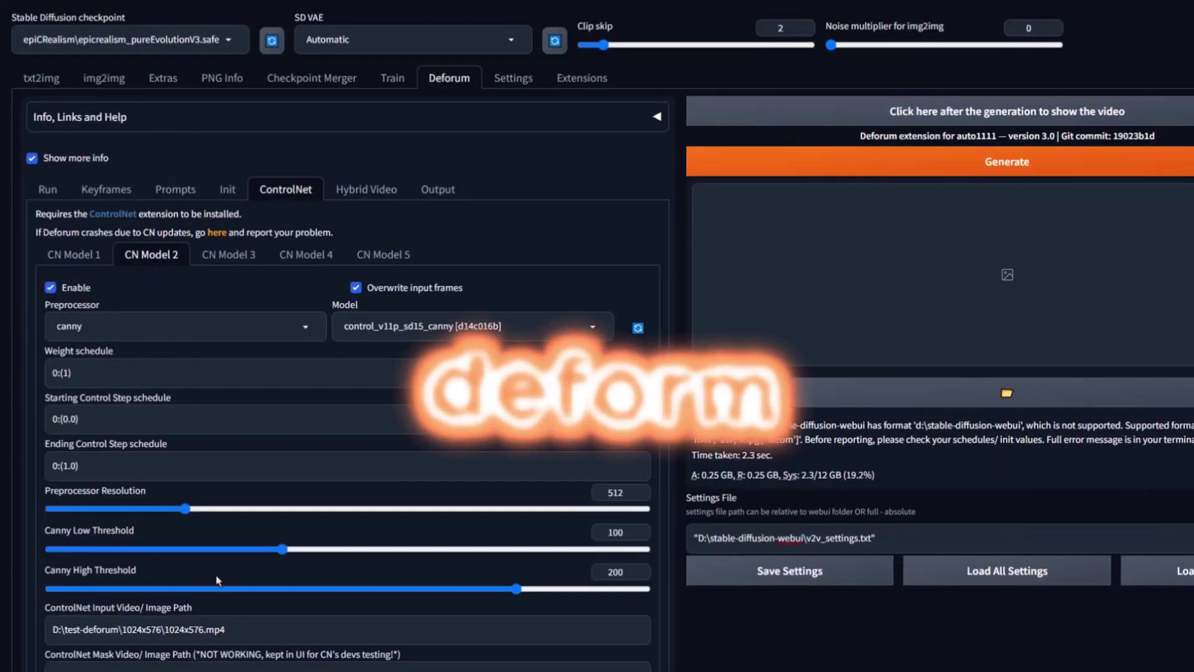
Enable LoopBack mode on ControlNet unit 2, rerun generation and watch the console.
scroll(348, 373, down, 4)
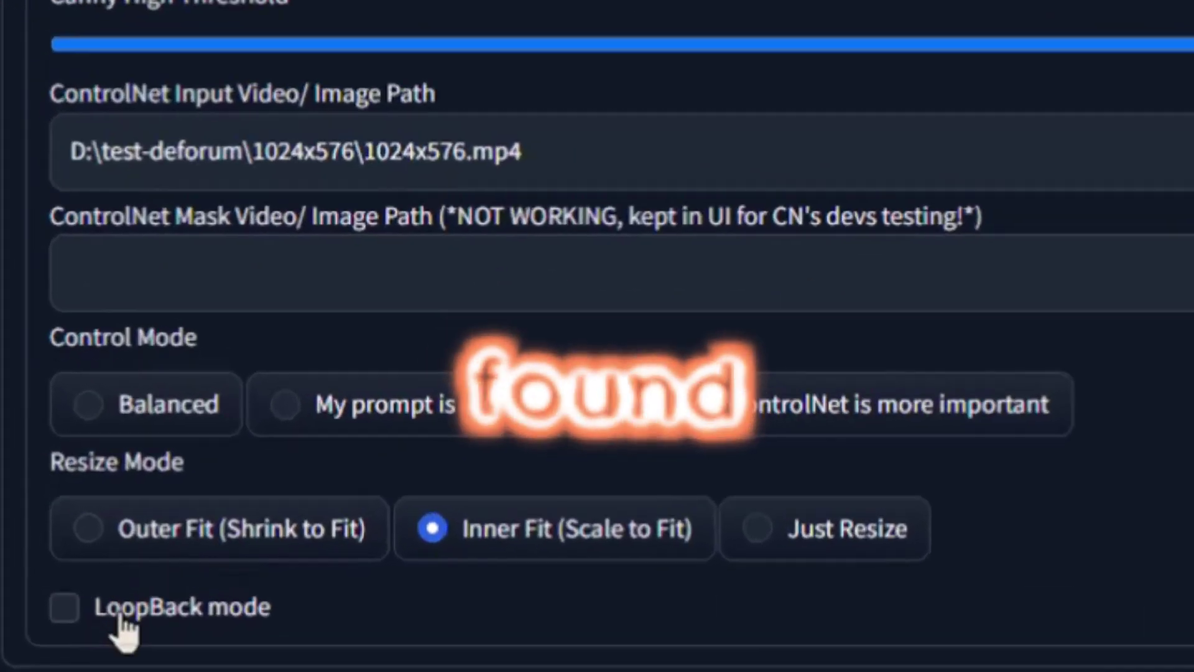
click(121, 615)
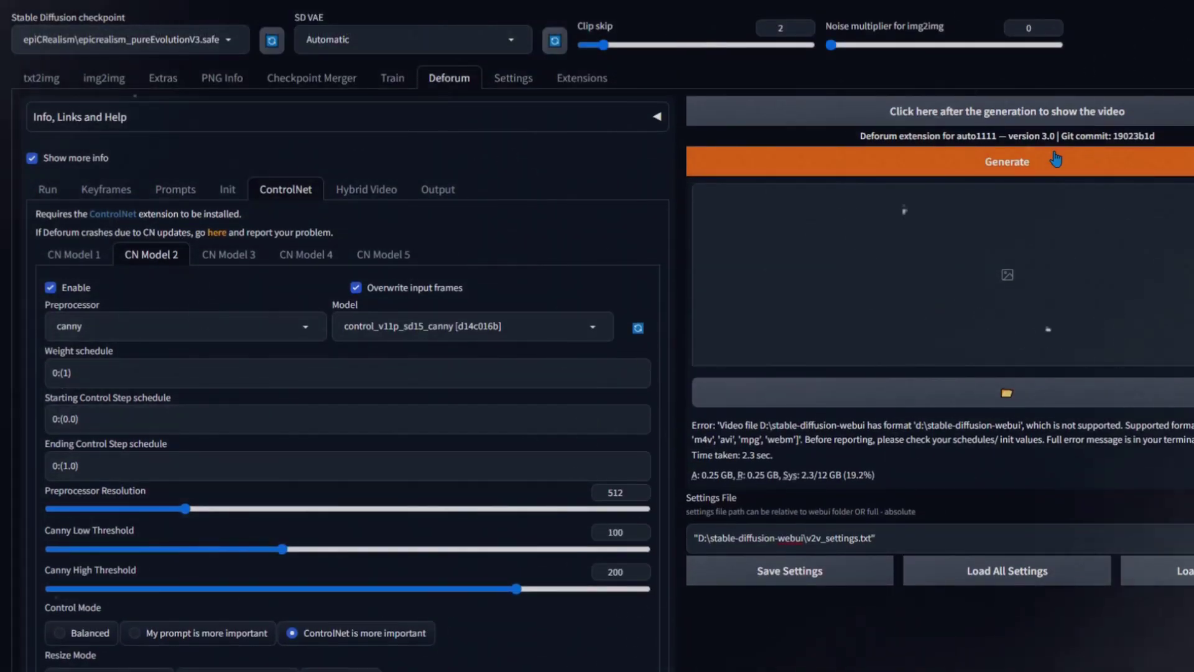
click(1056, 160)
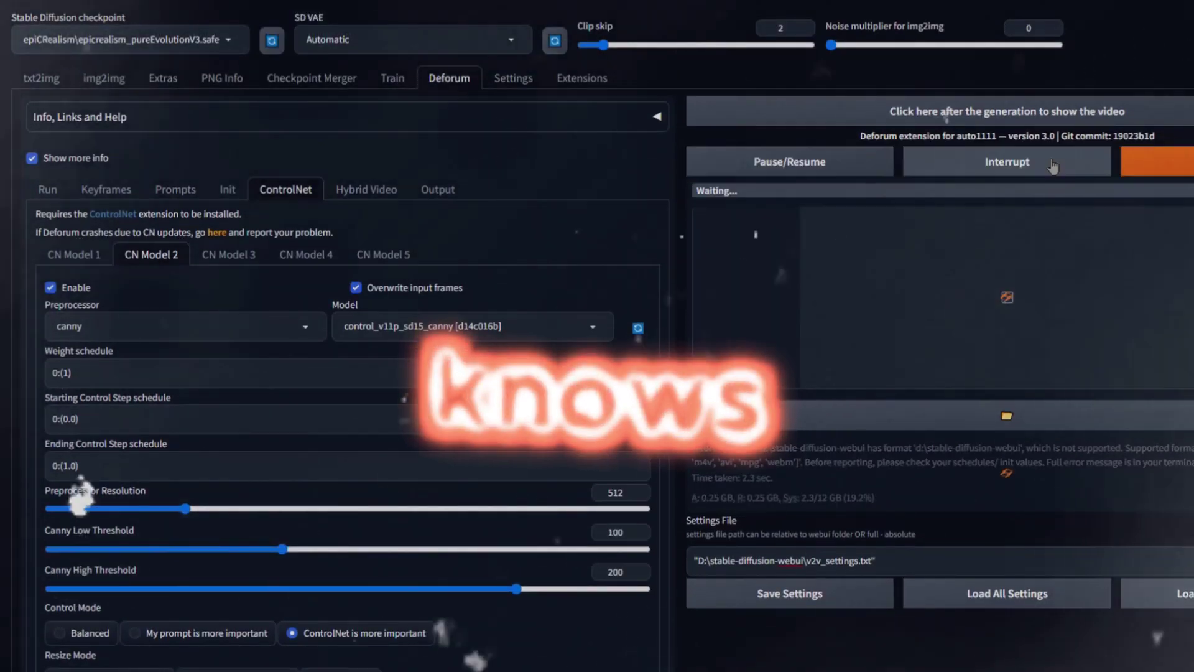
key(alt+Tab)
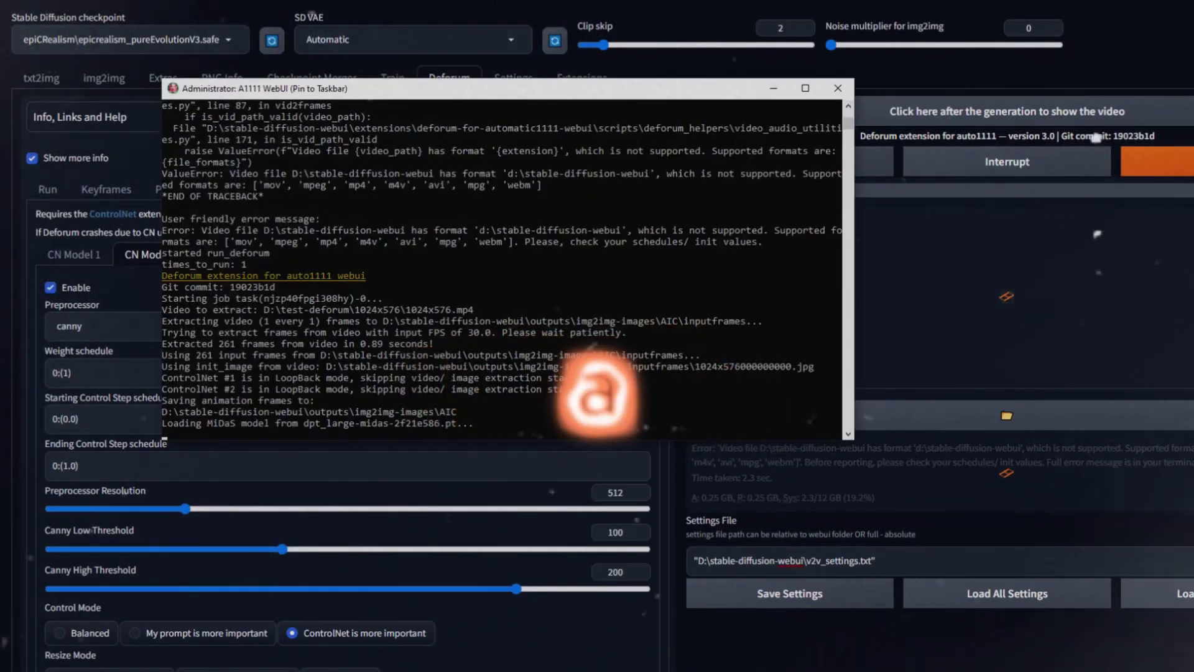